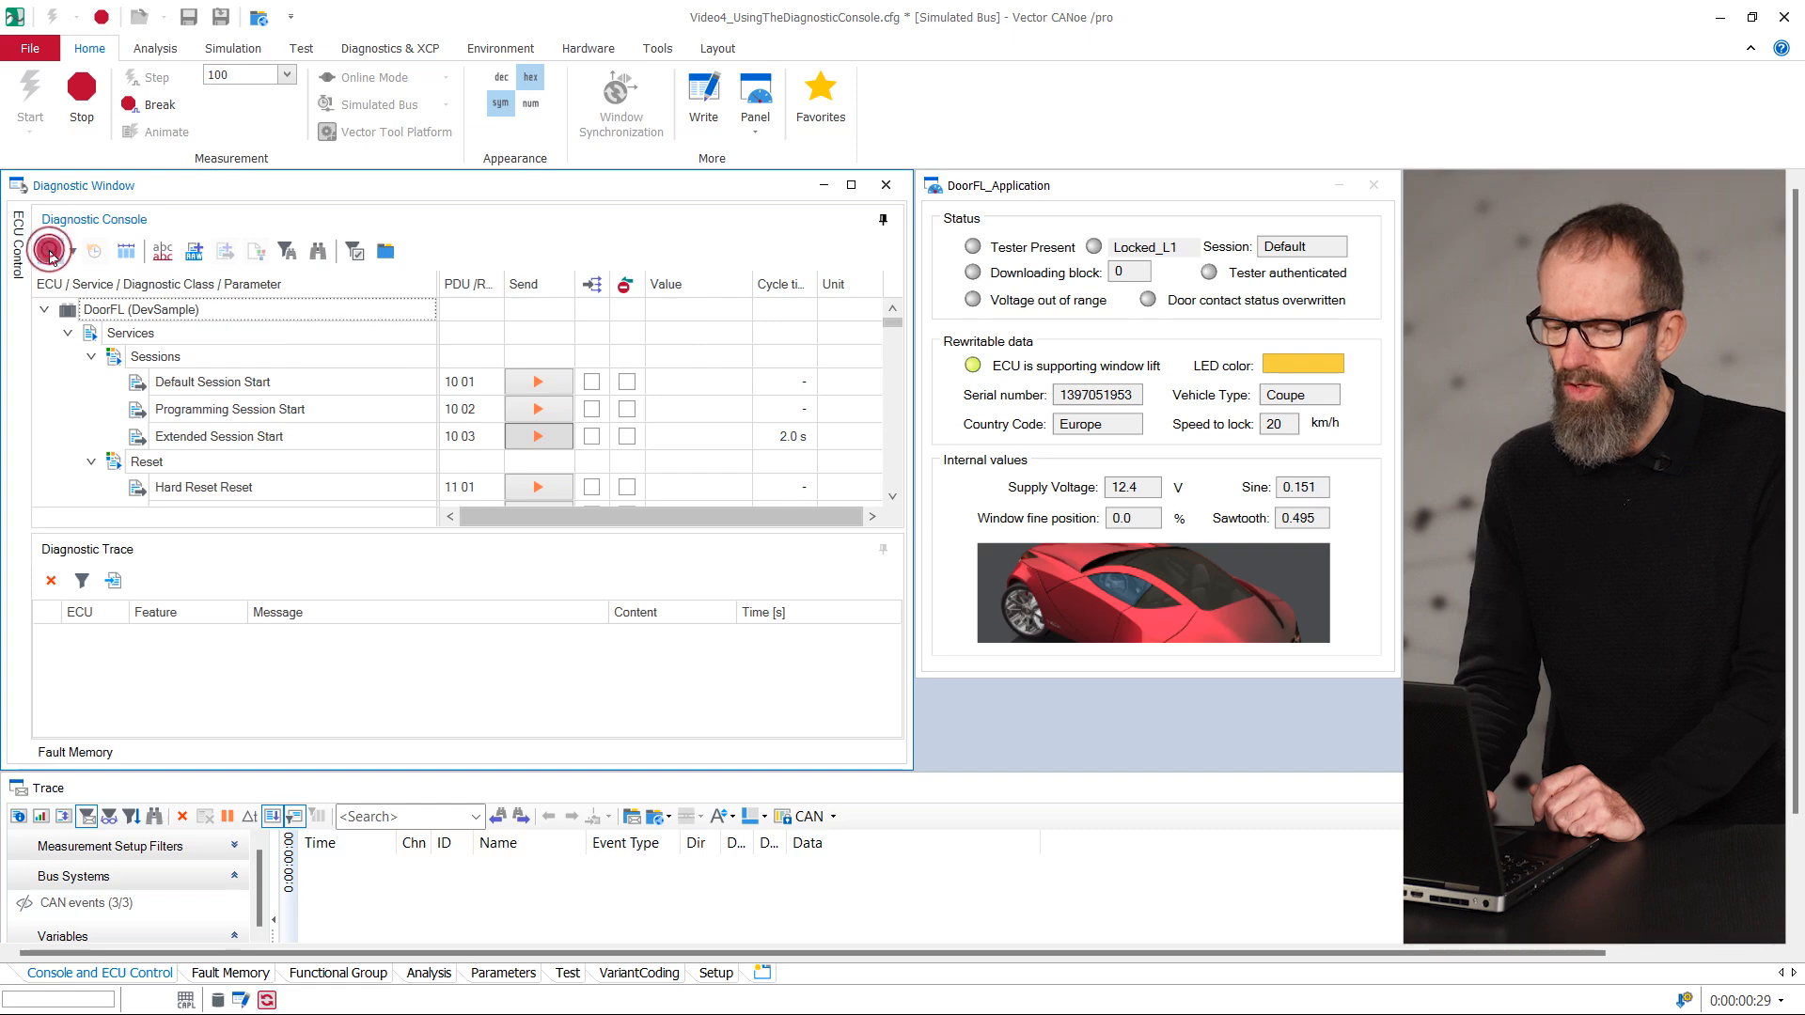
- Filter the Diagnostic Console to the configured services and review the DoorFL service selection in the console configuration, accepting it as is
click(49, 252)
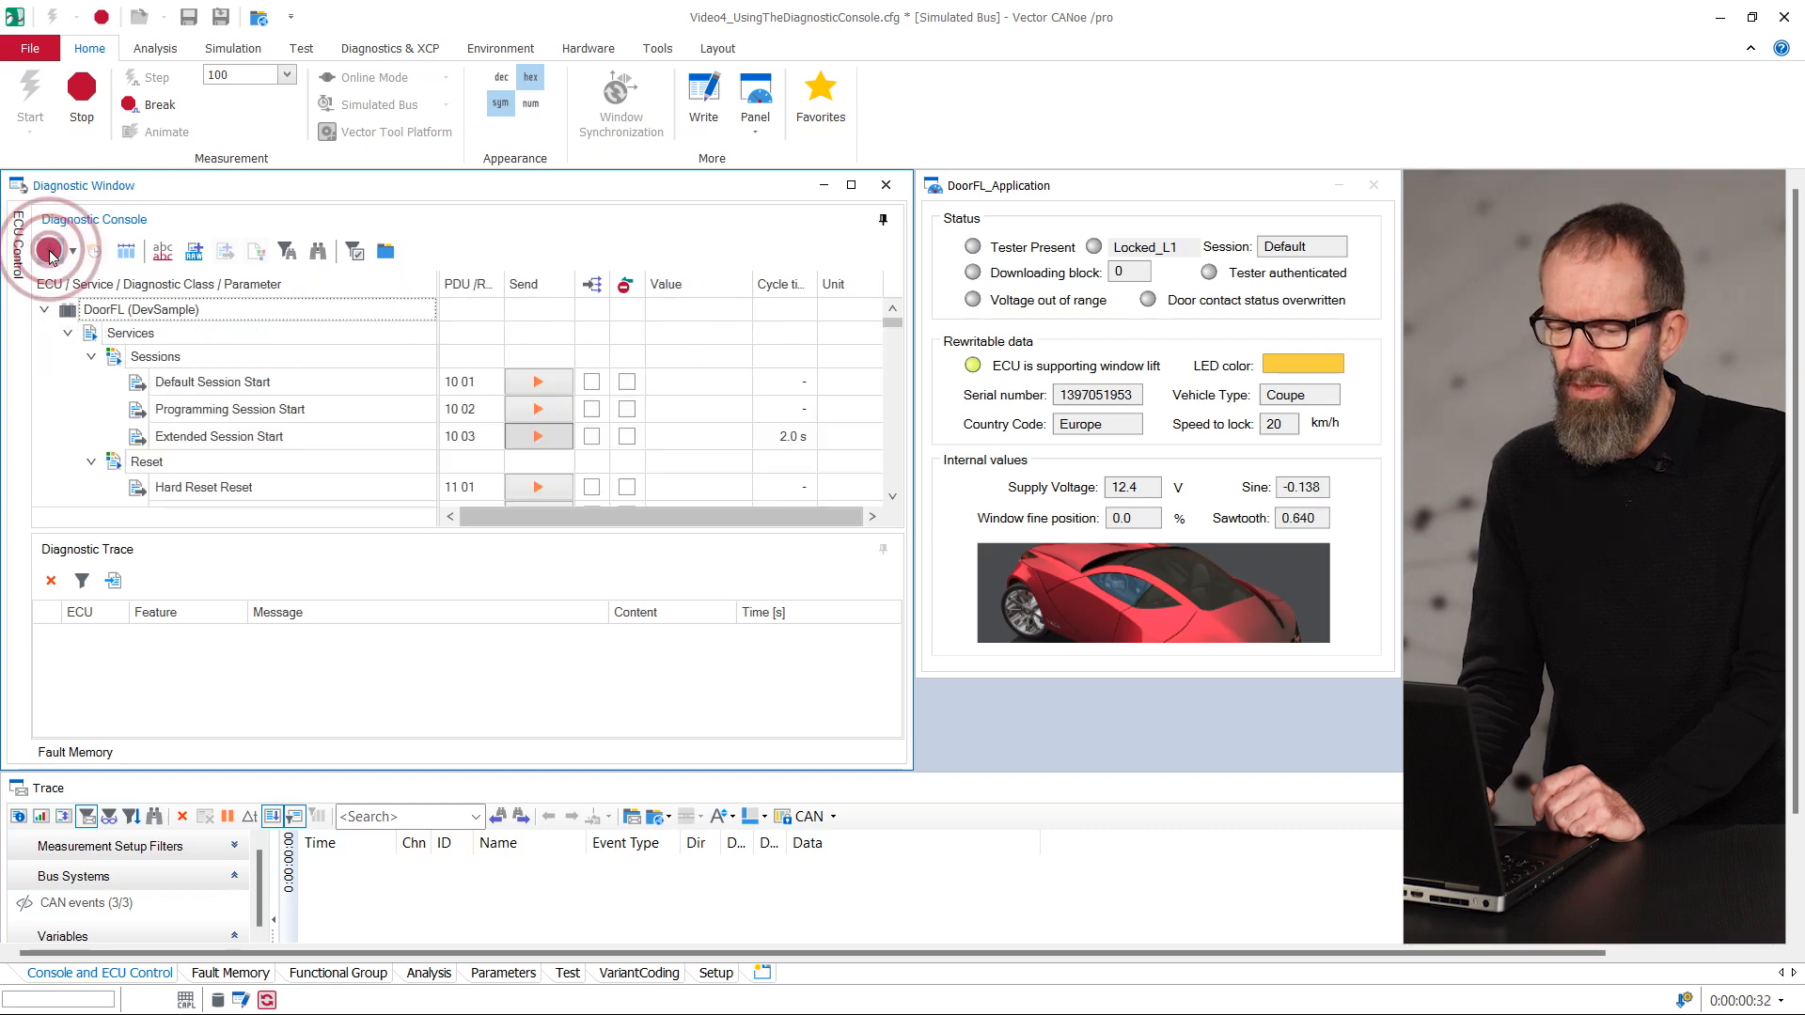
click(358, 252)
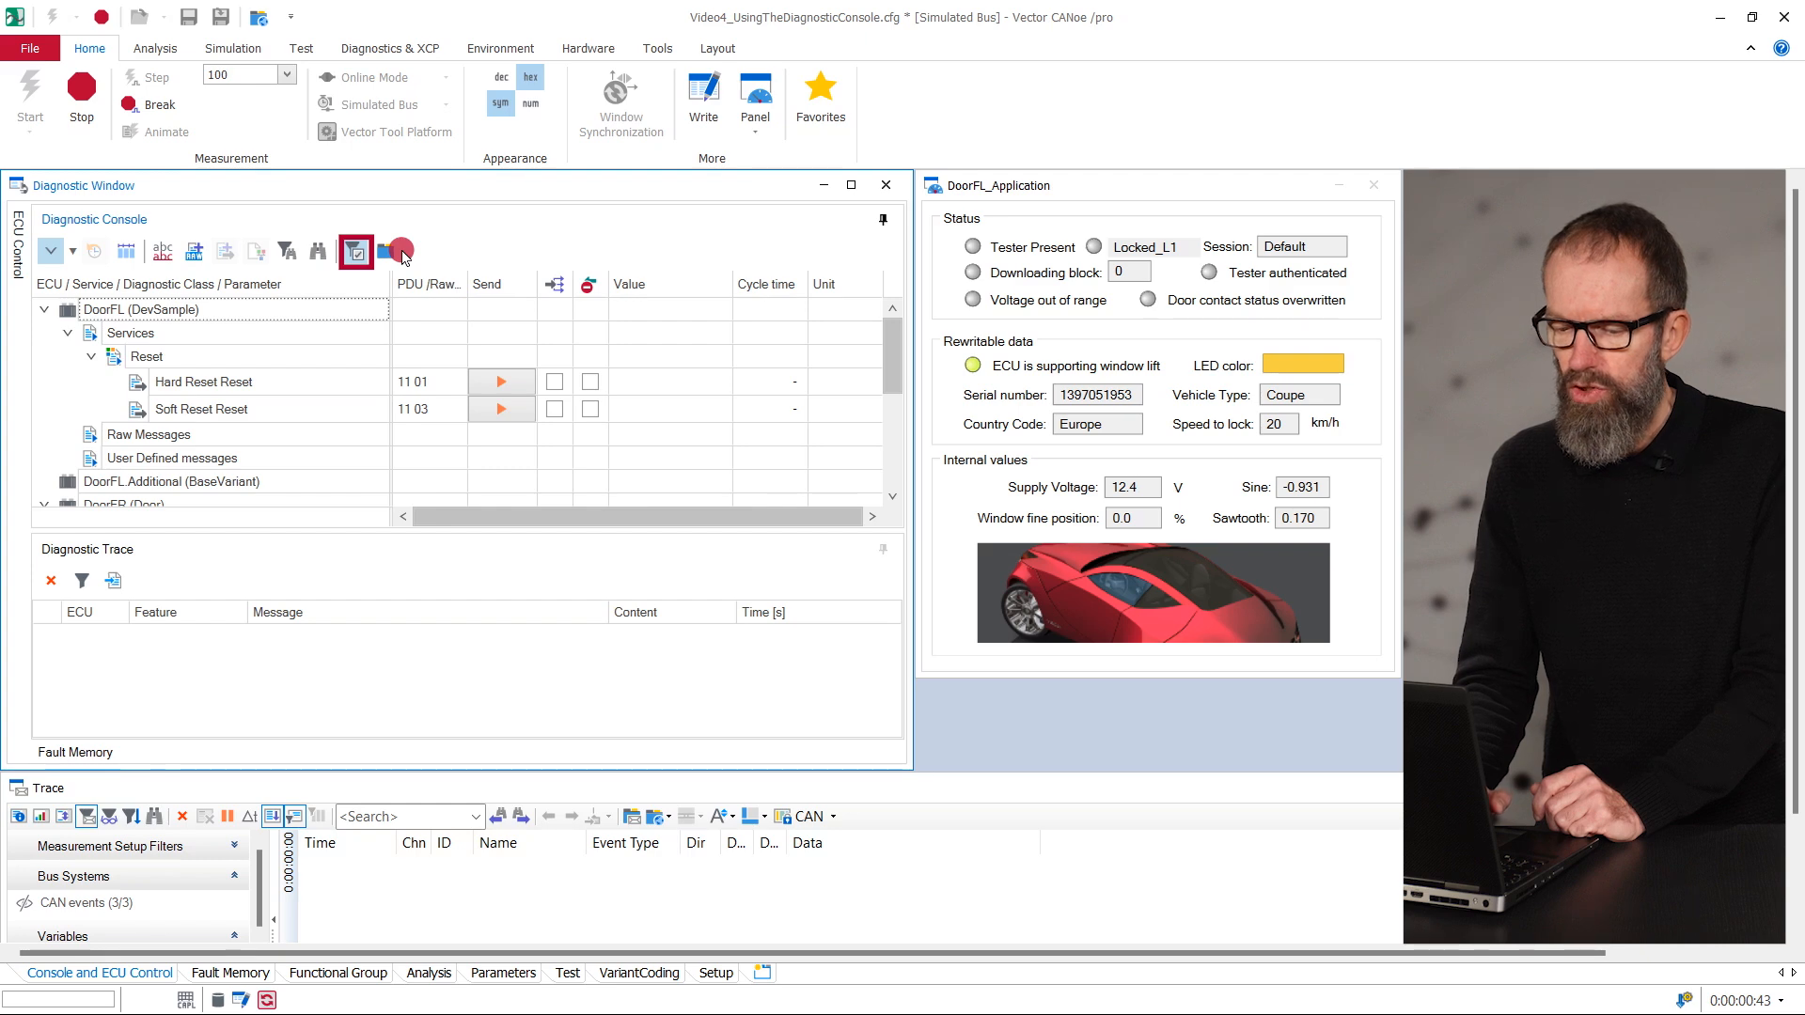
click(402, 253)
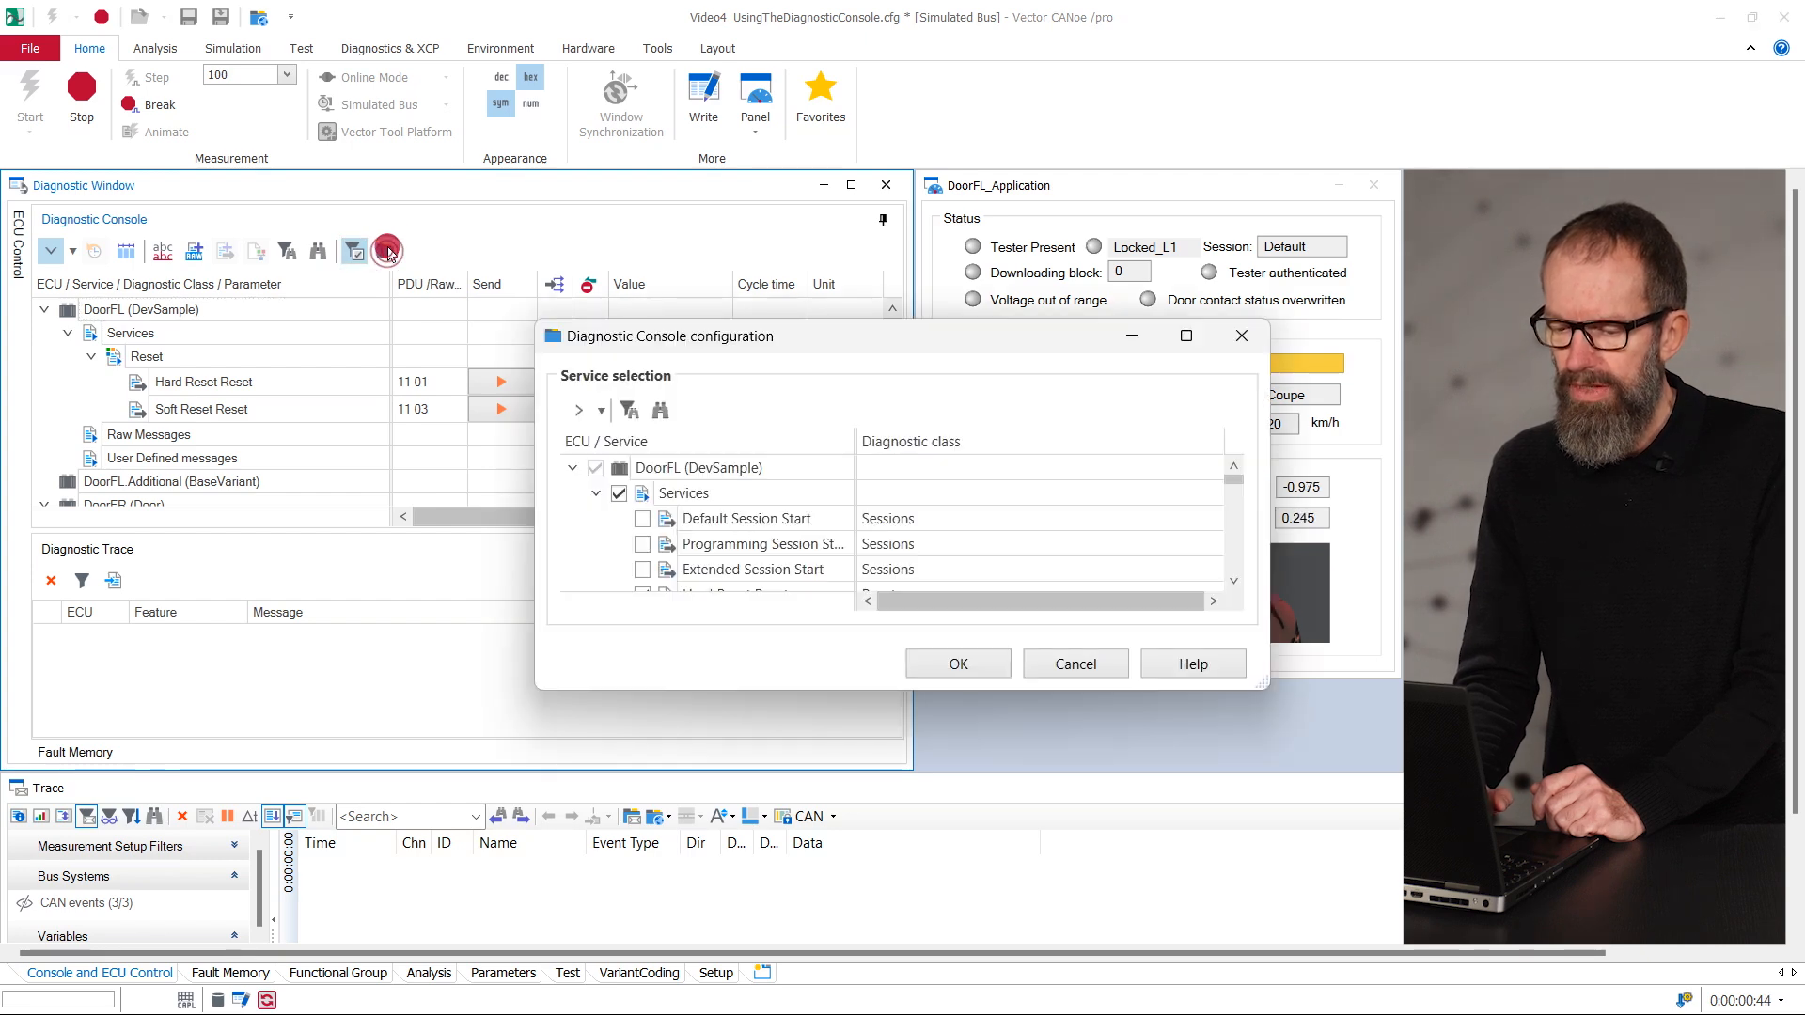
click(1238, 532)
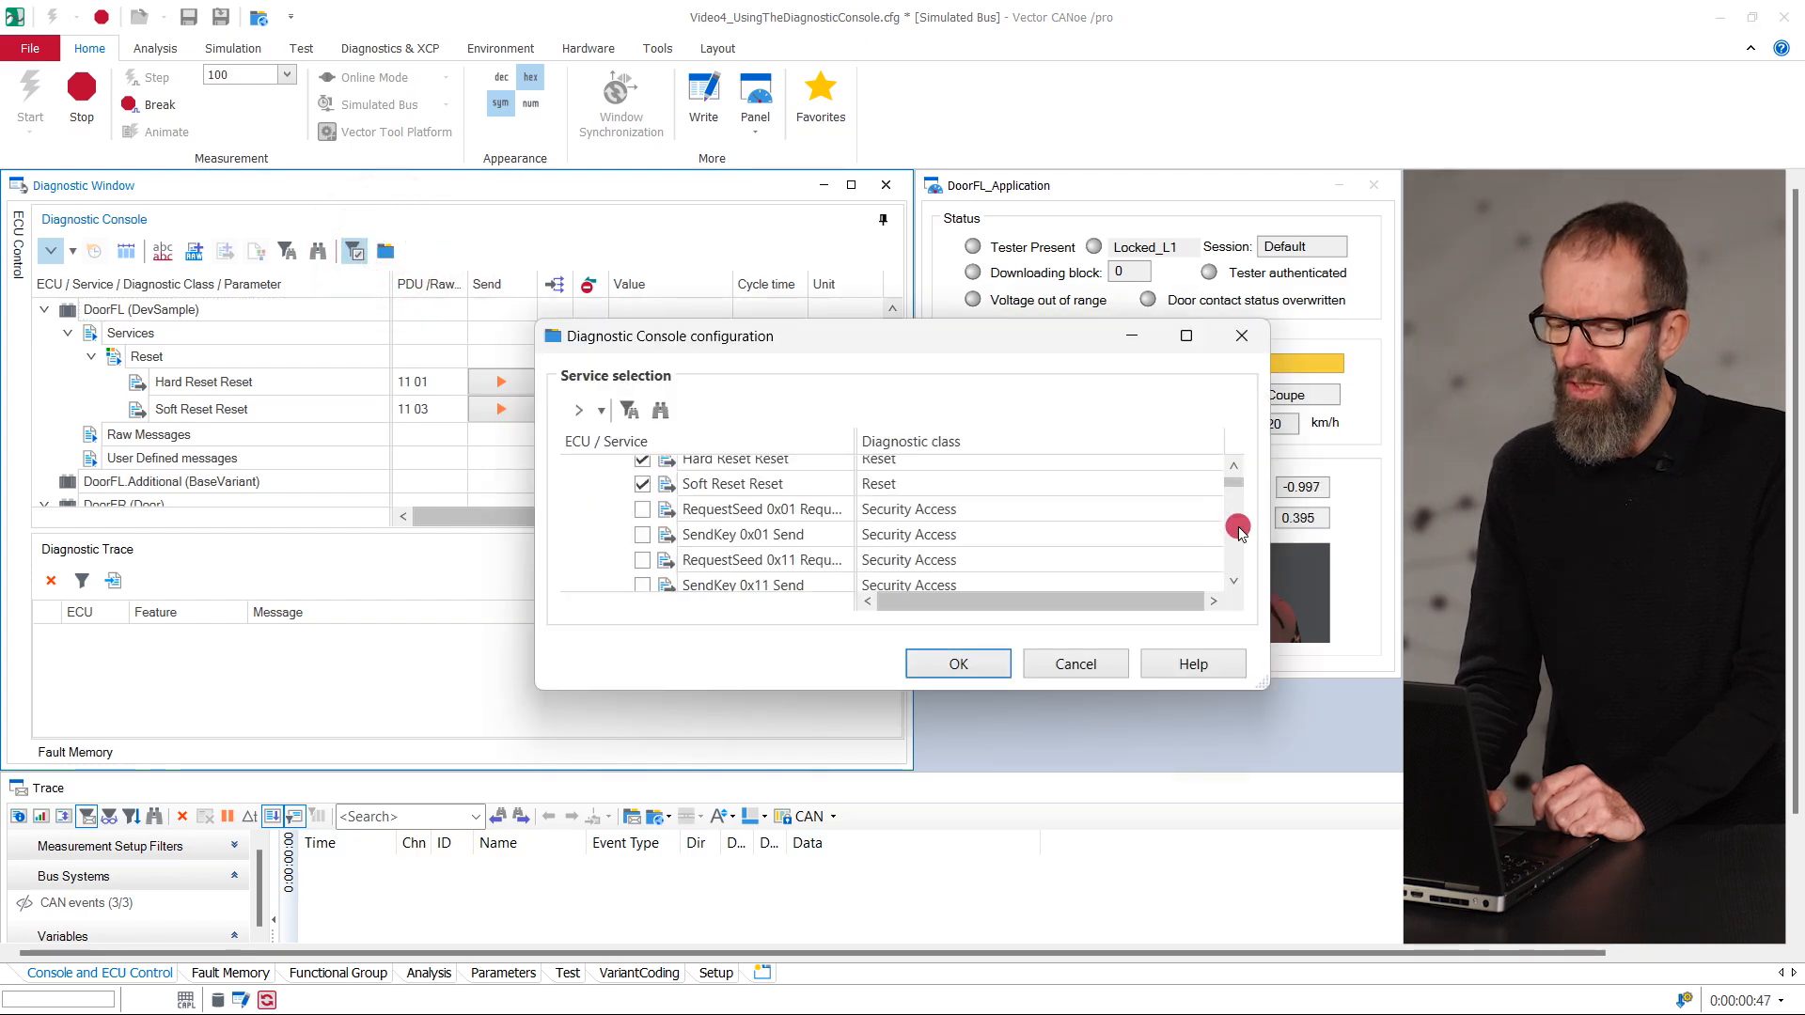
scroll(787, 505, up, 1)
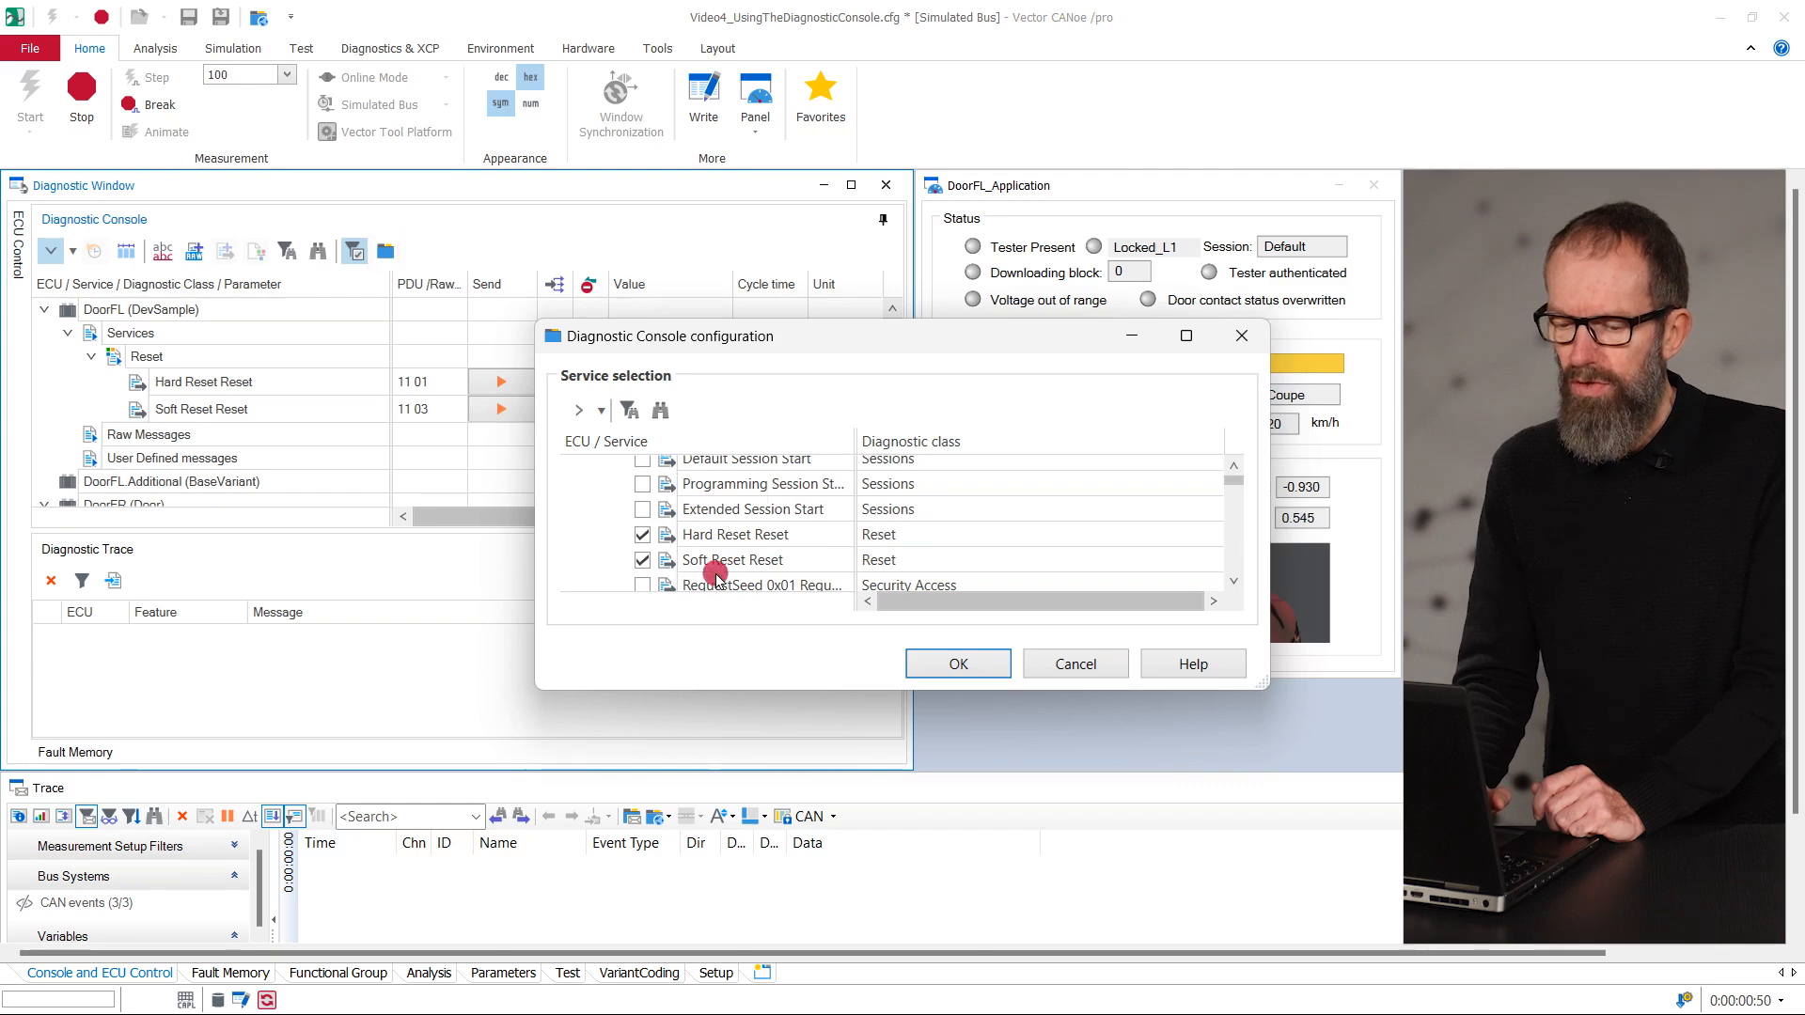
click(958, 663)
- Send the Hard Reset and Soft Reset requests to the DoorFL ECU from the Diagnostic Console
click(224, 383)
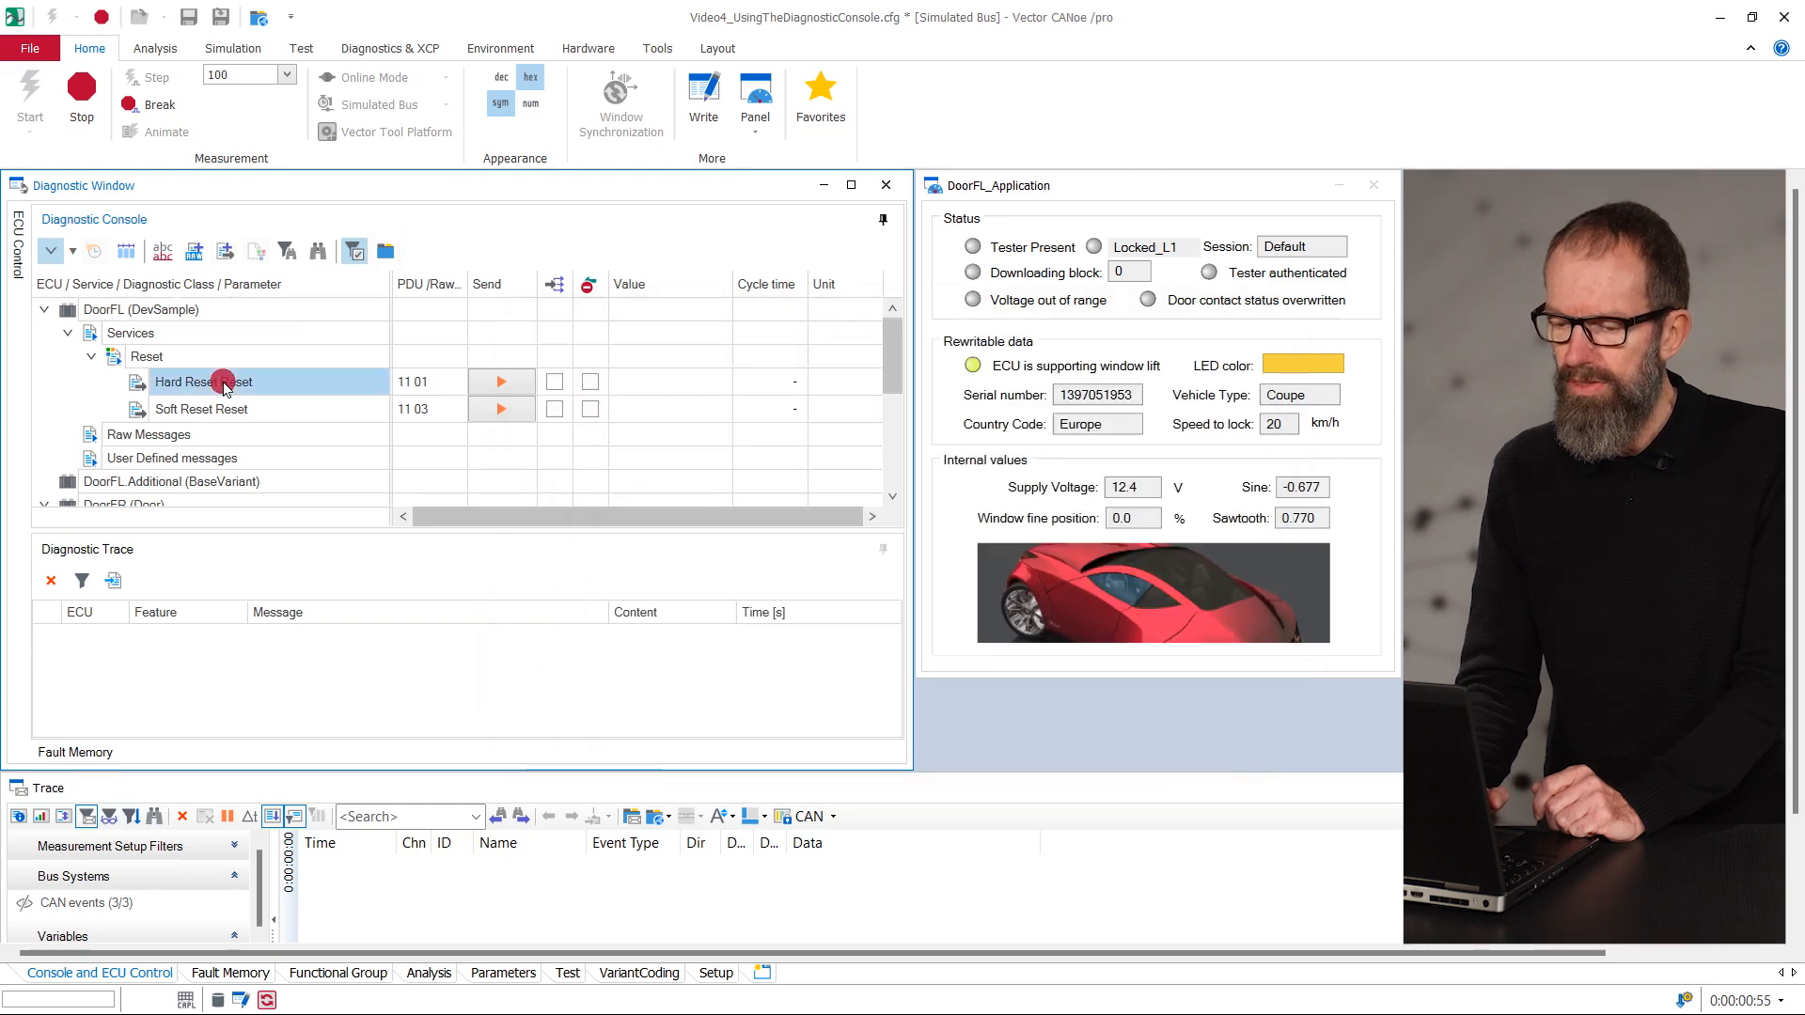
double_click(224, 383)
double_click(226, 411)
- Send the Extended Session Start and RequestSeed 0x01 requests to the DoorFR ECU
drag(891, 355, 890, 423)
click(498, 381)
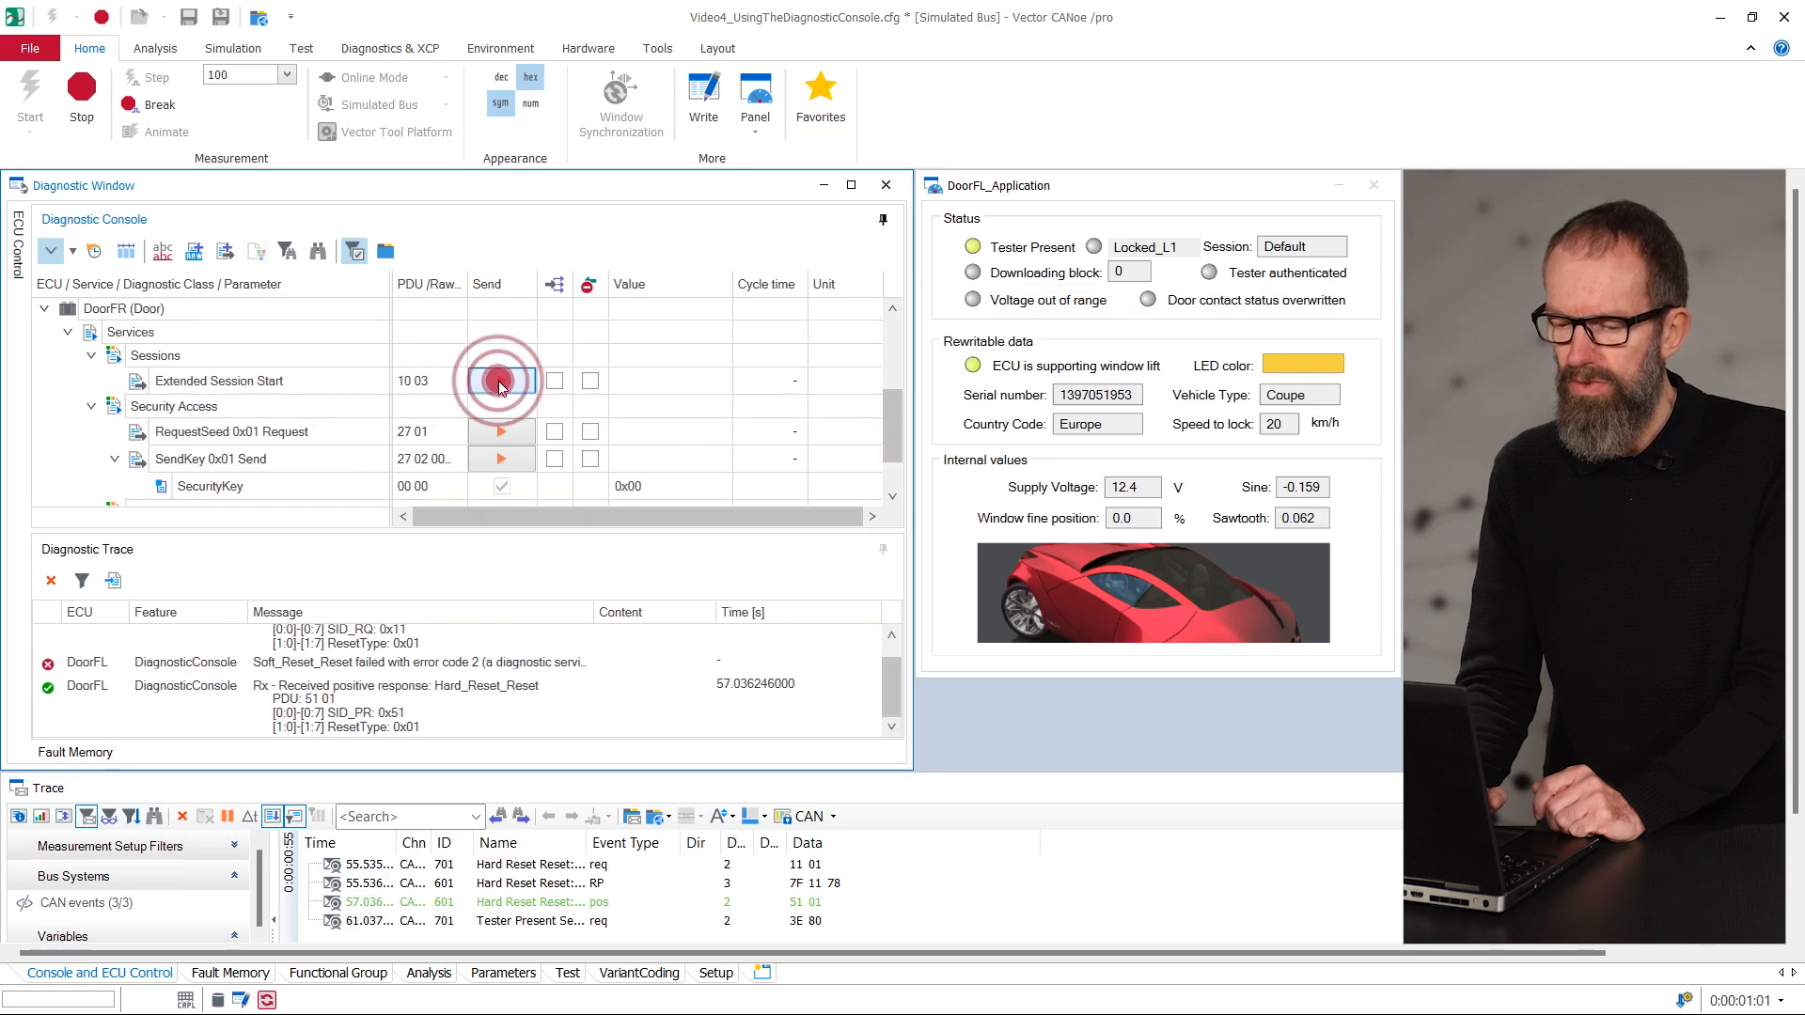
click(504, 437)
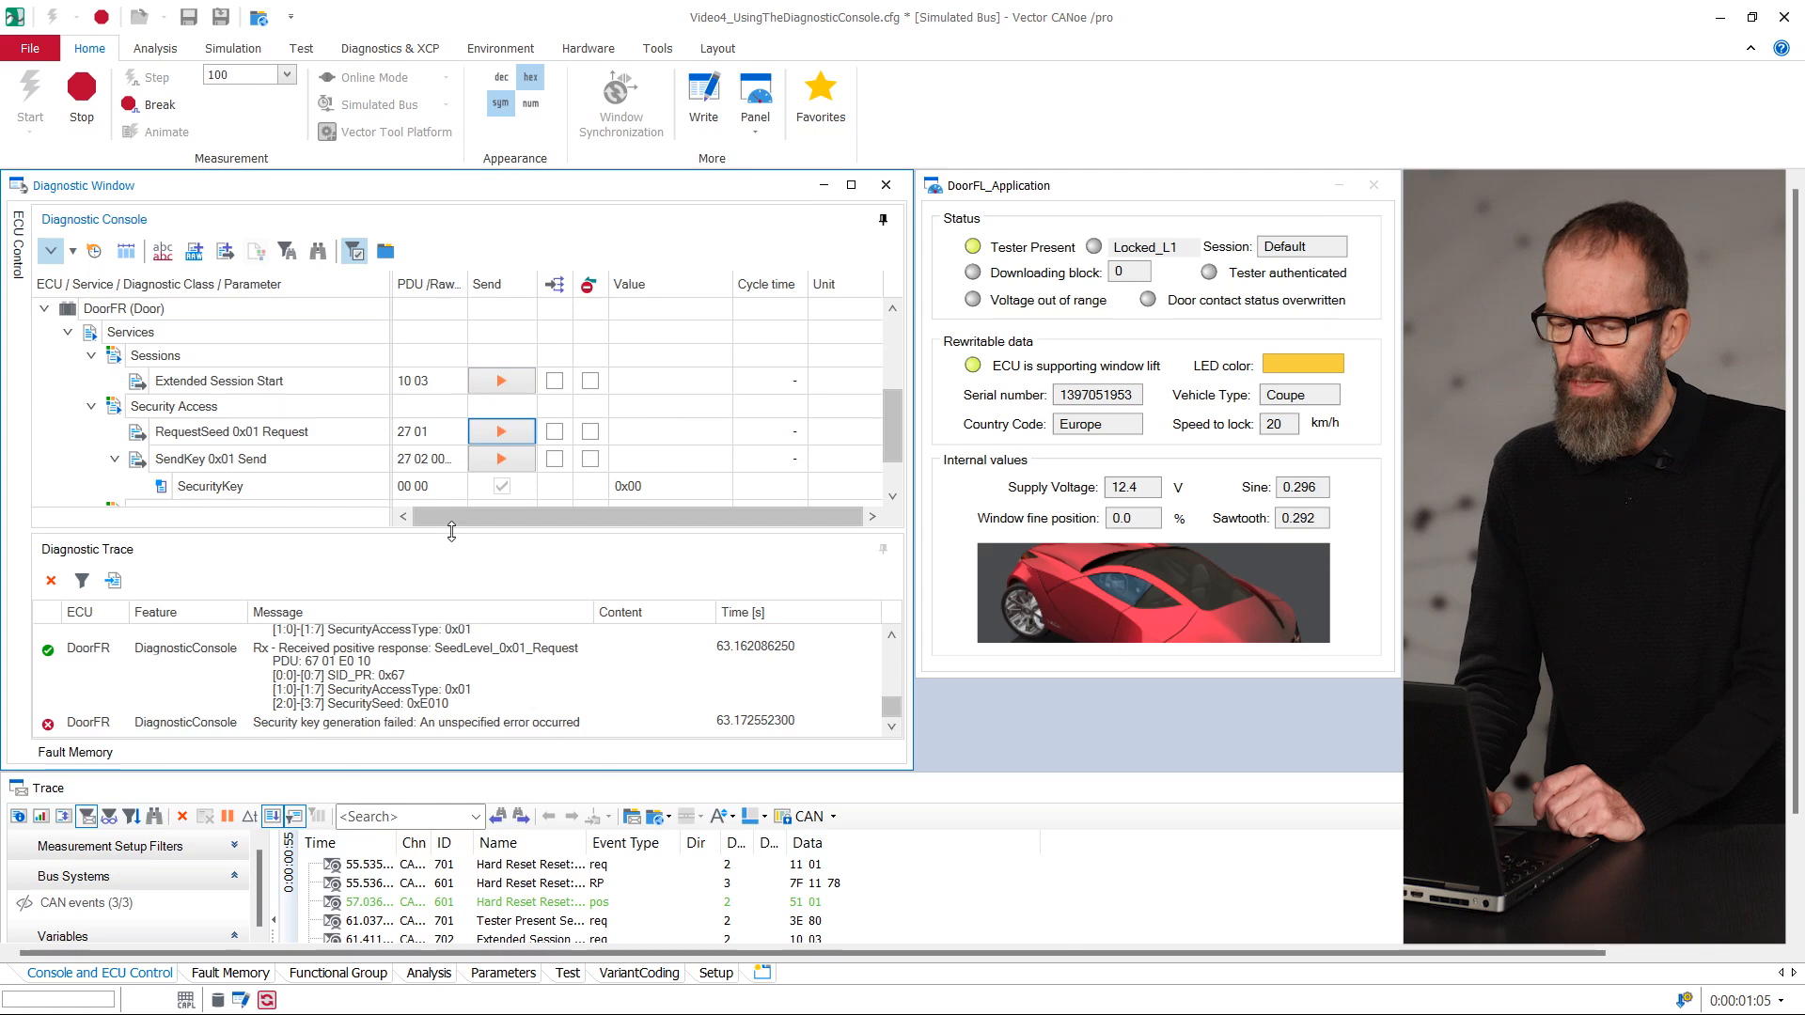
- Enlarge the Diagnostic Trace over the console area and examine the logged requests and responses
drag(451, 531, 451, 305)
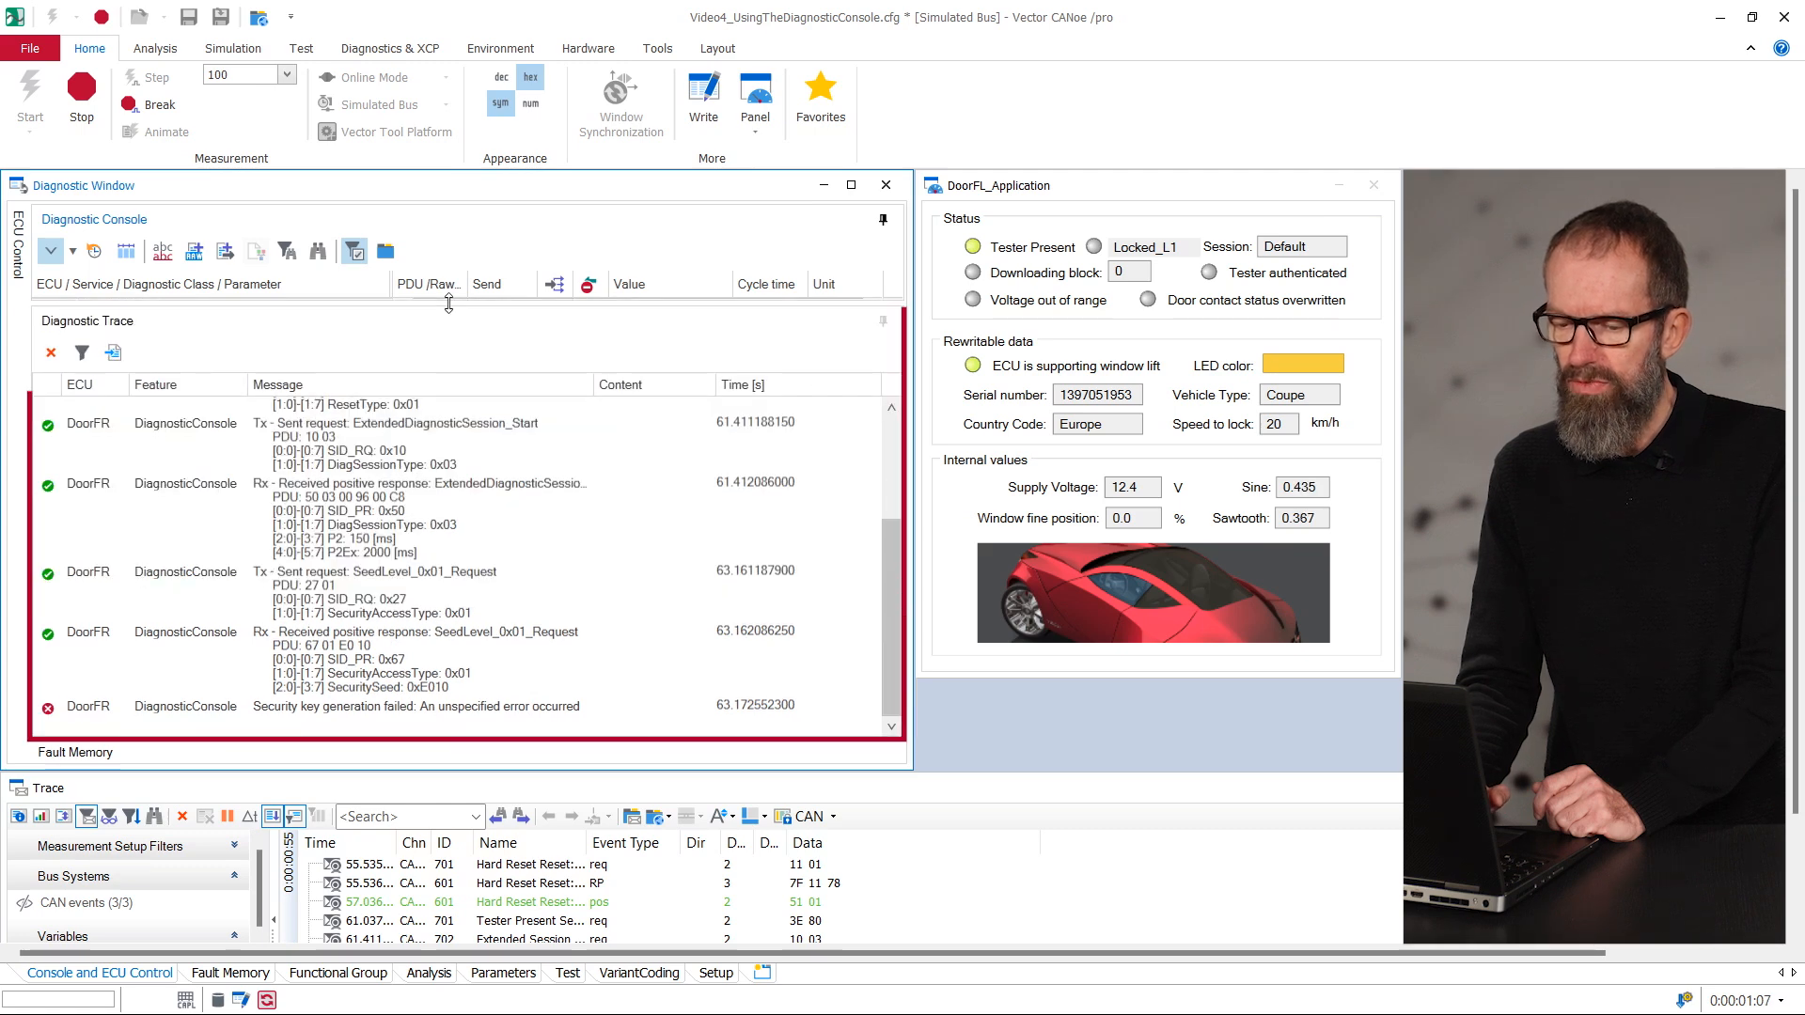
click(183, 545)
click(153, 637)
click(407, 421)
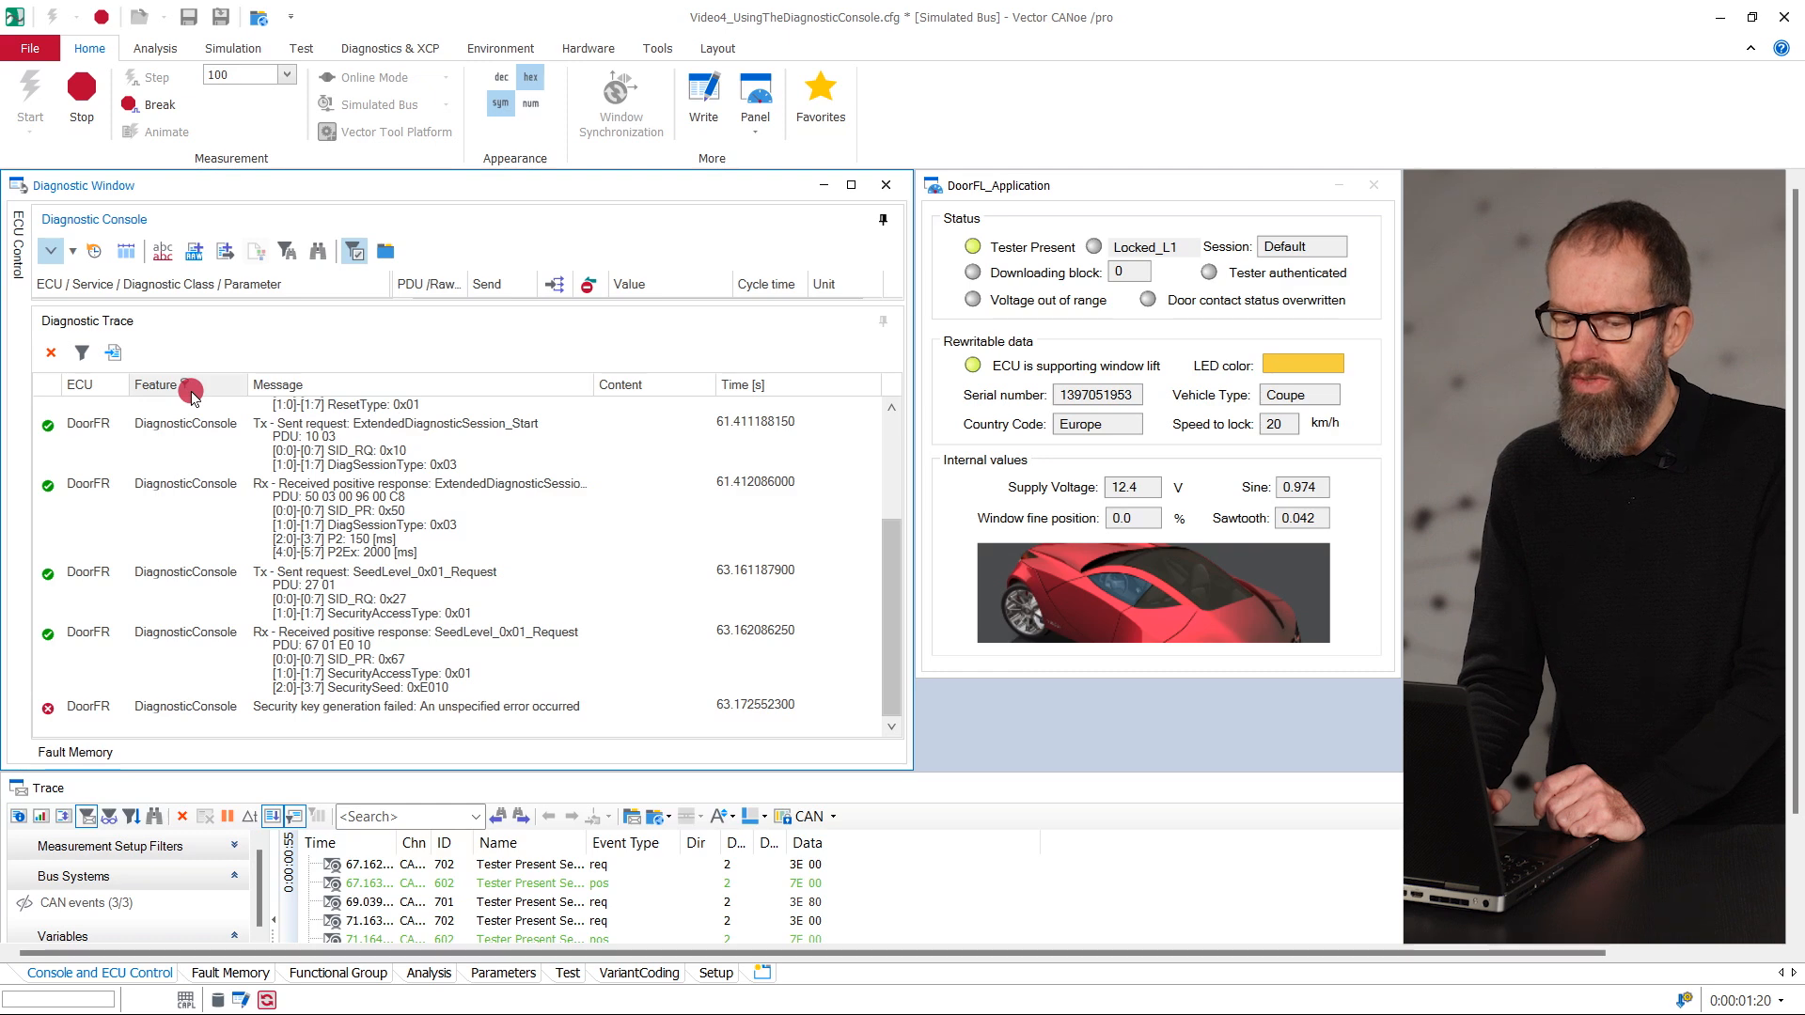
- Filter the ECU column of the Diagnostic Trace to DoorFL entries only
click(100, 384)
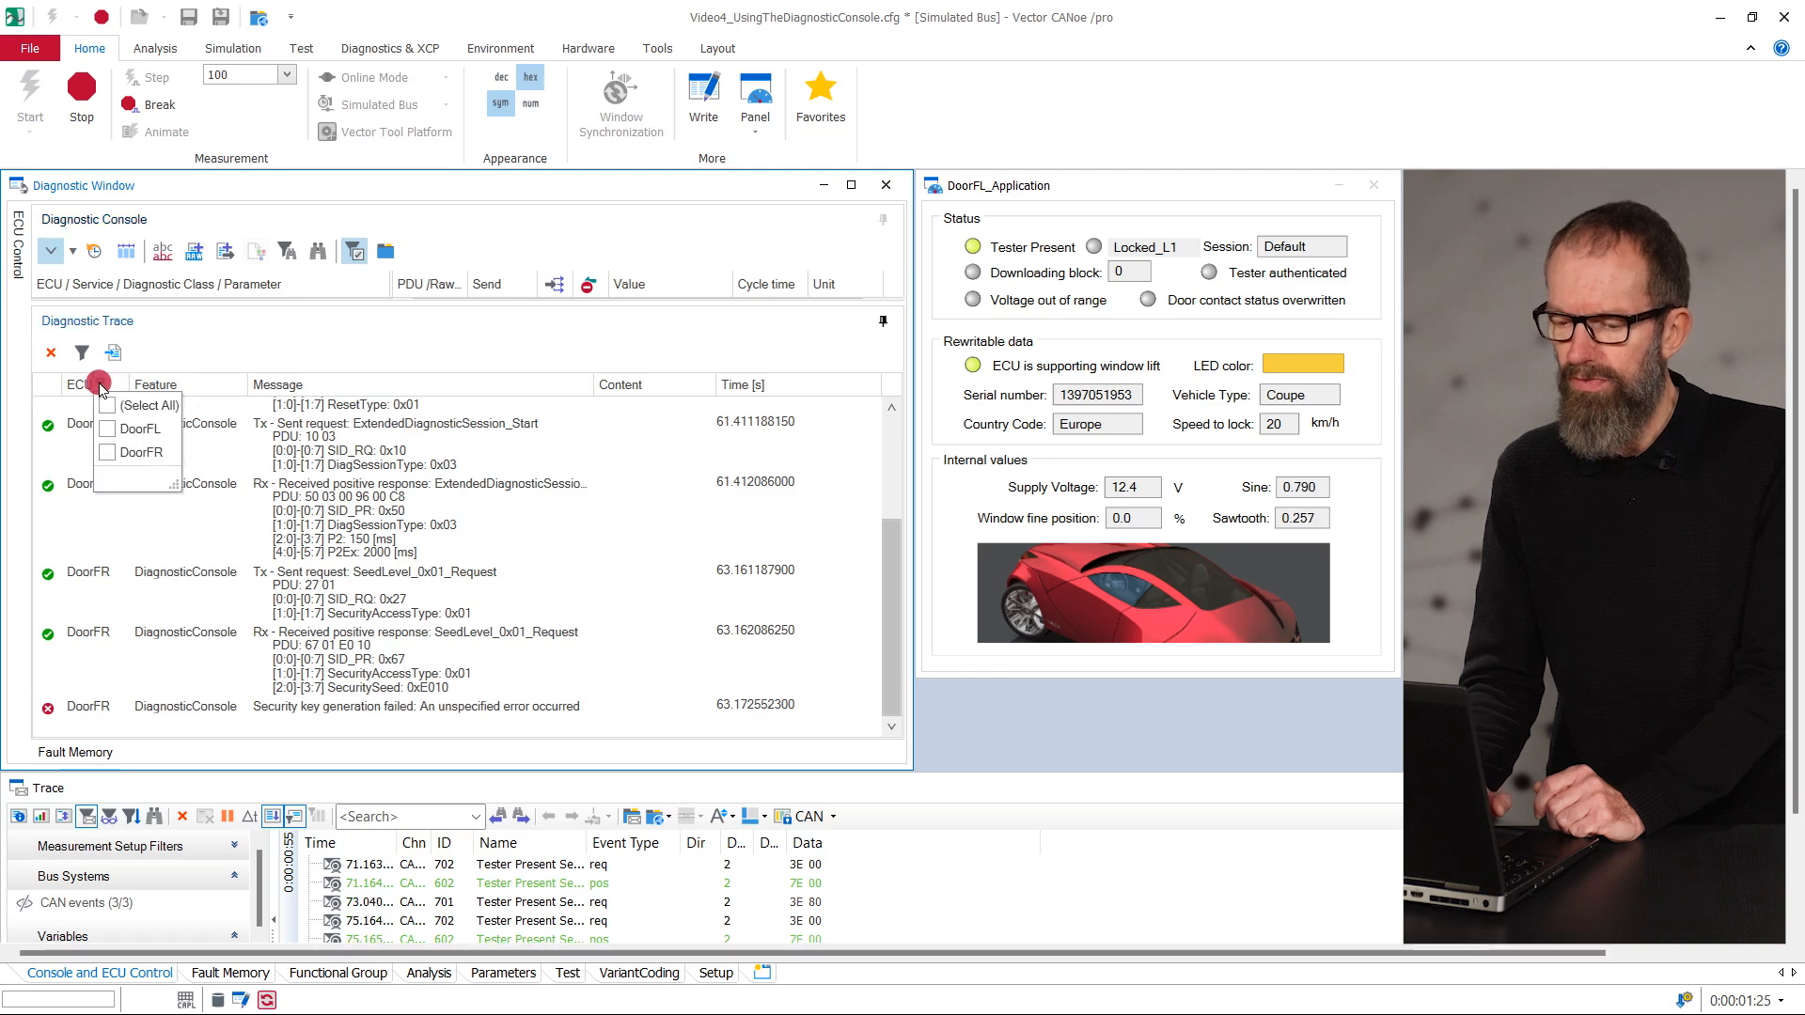
click(107, 429)
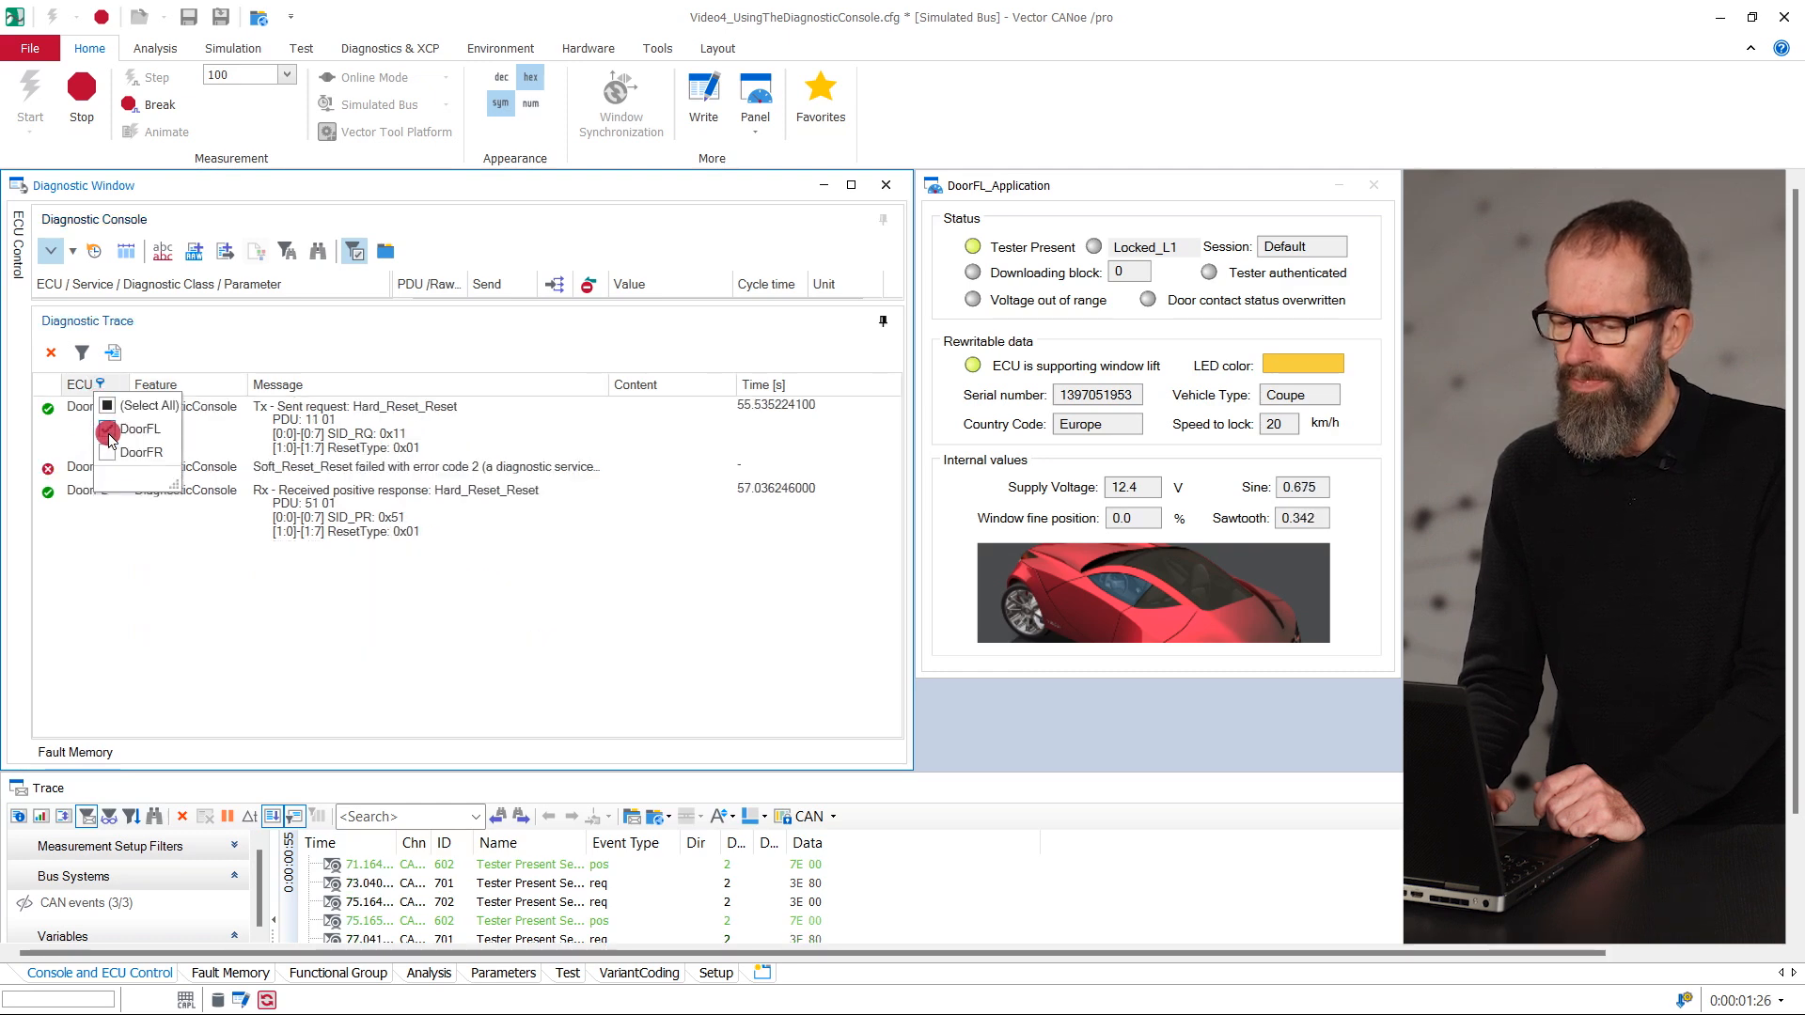
click(256, 455)
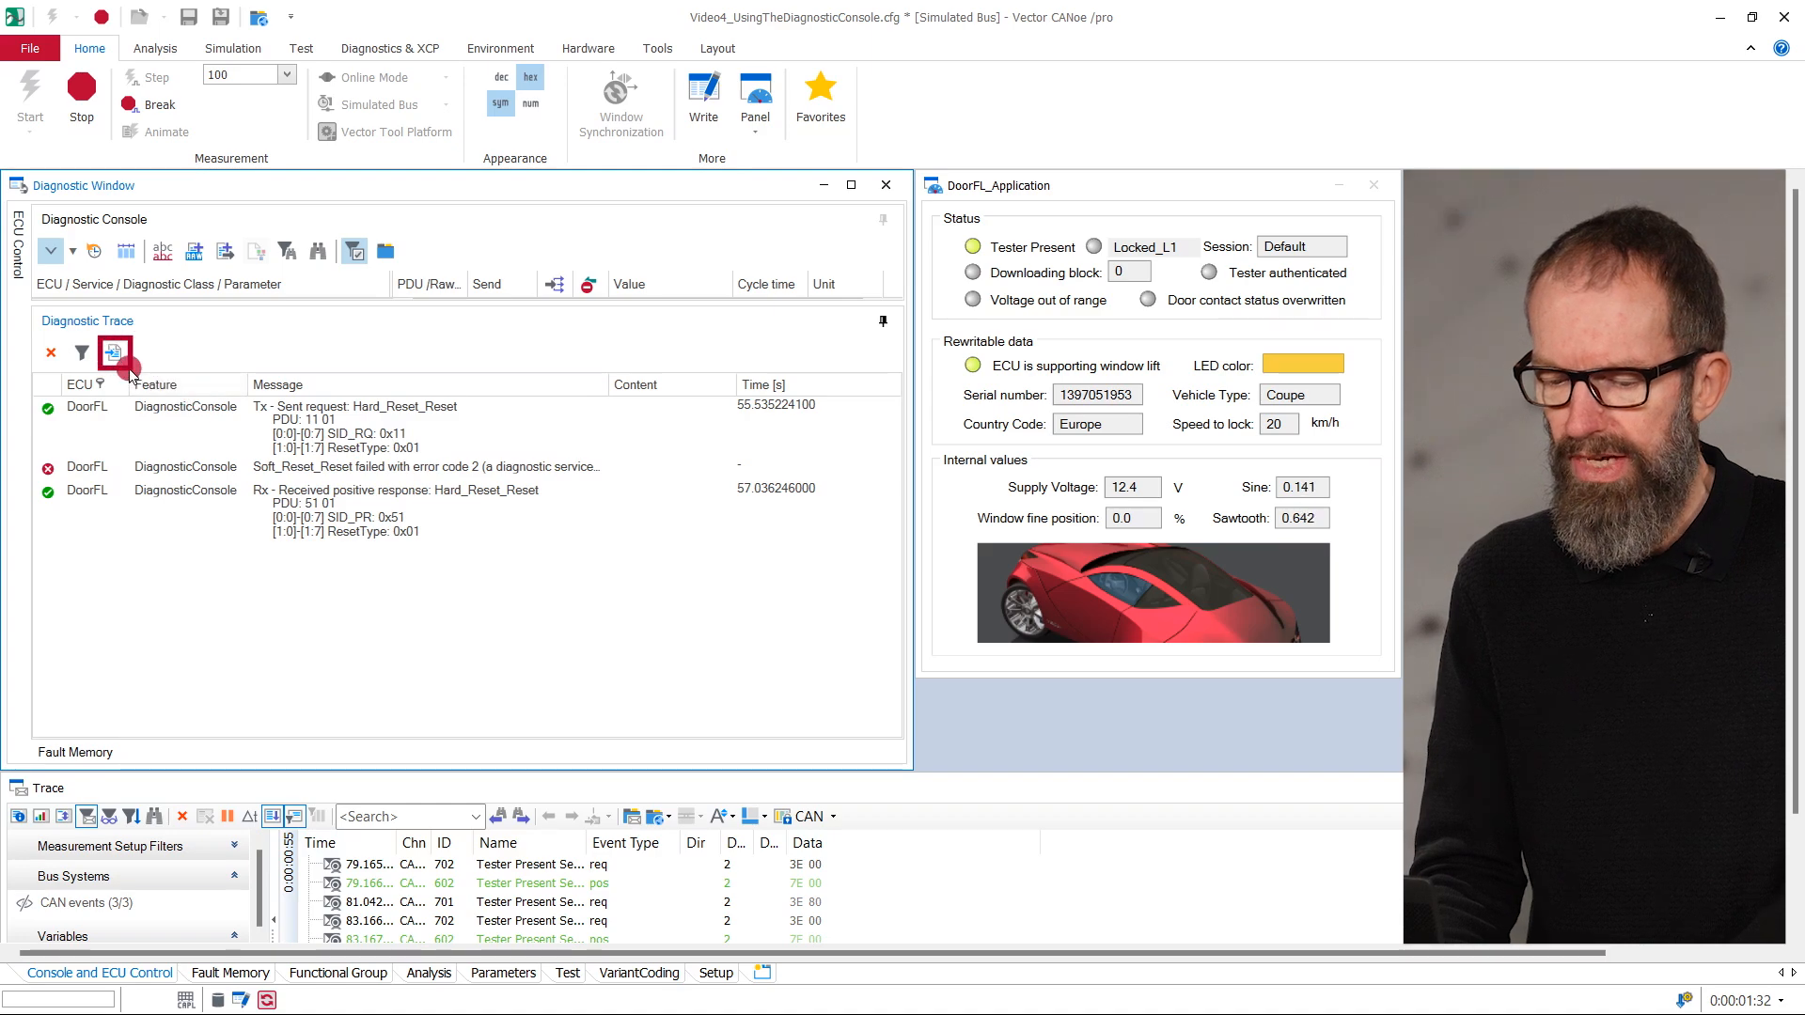
- Open and cancel the XML export of the Diagnostic Trace, and toggle its errors-only filter on and off
click(127, 367)
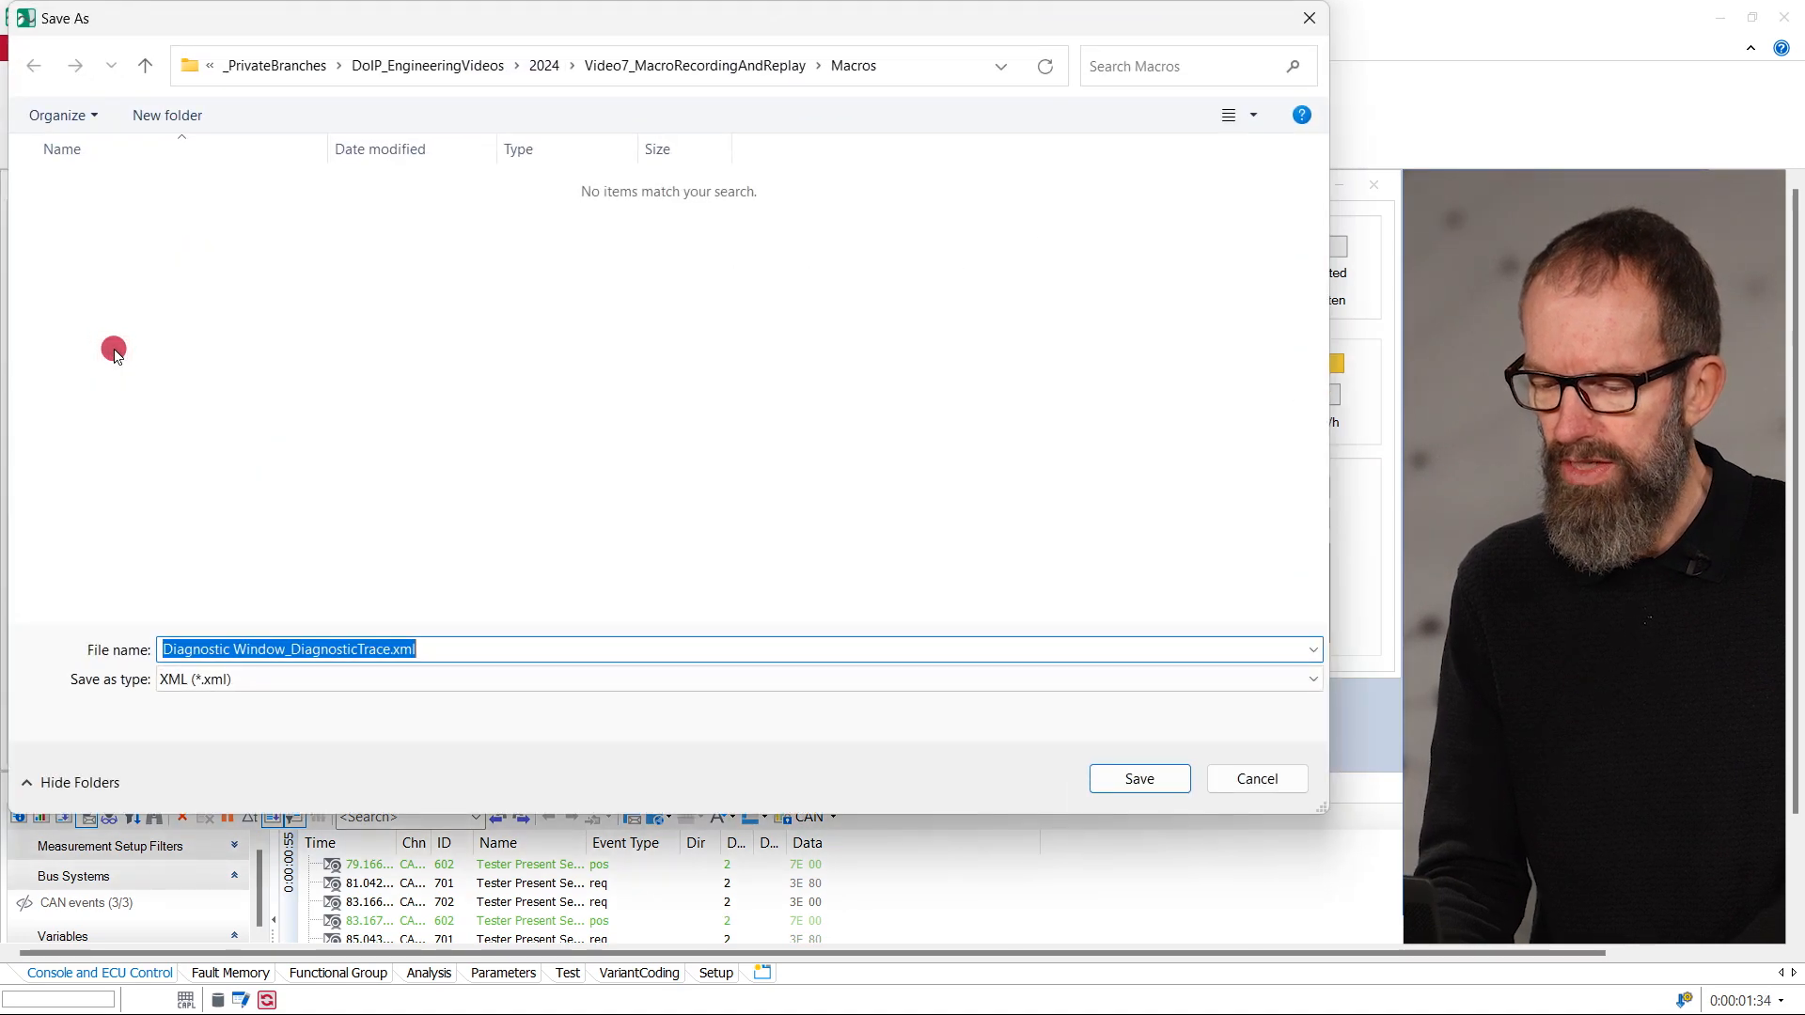
click(1278, 781)
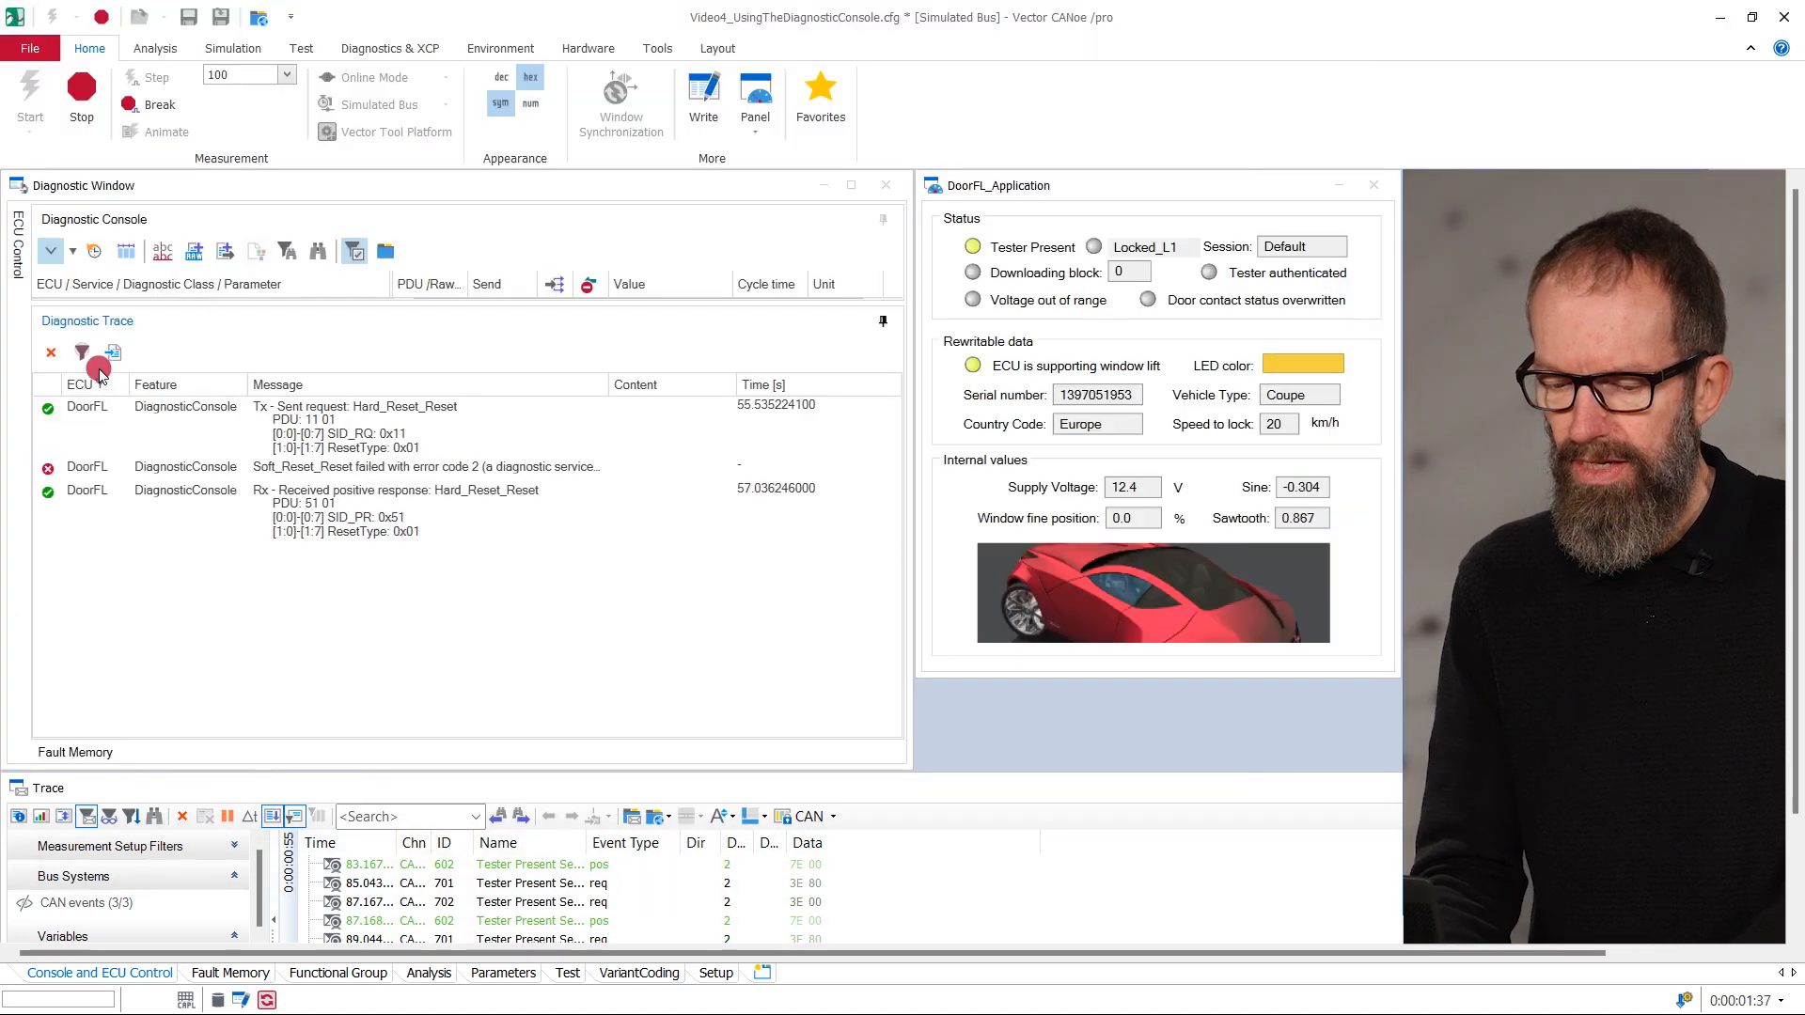
click(82, 352)
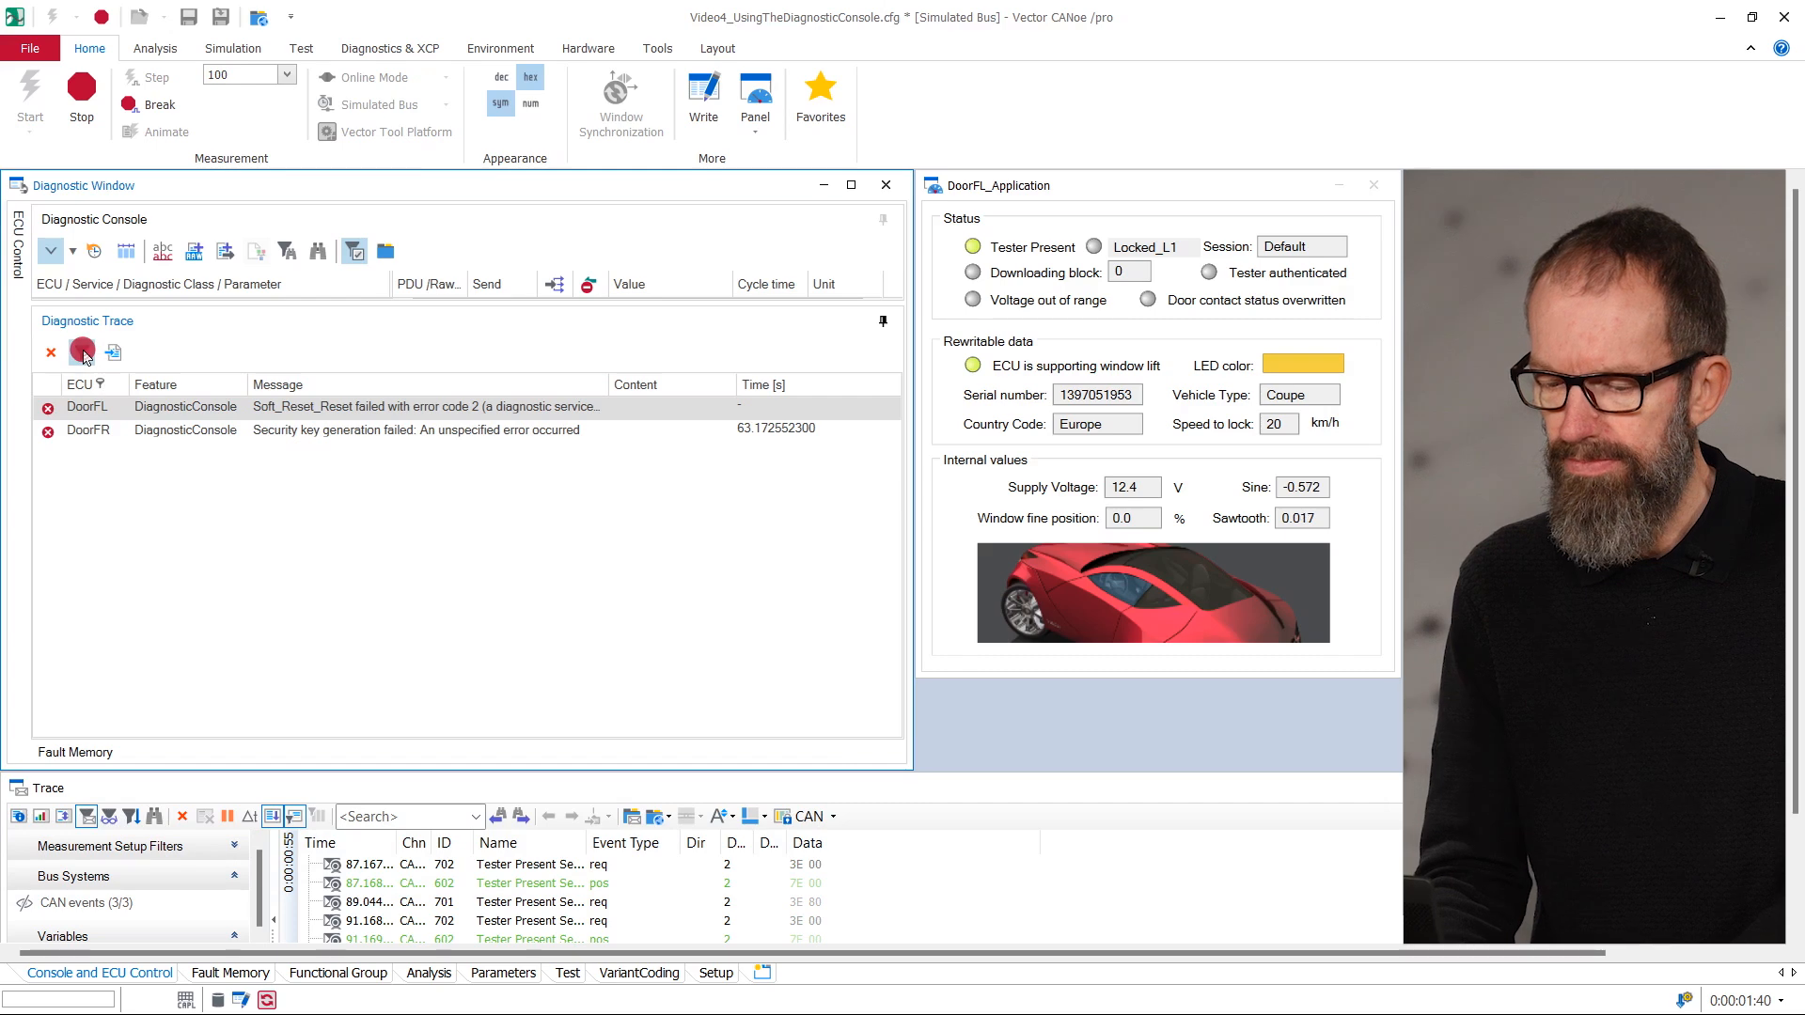
click(81, 352)
- Stop the running measurement and enable Window Synchronization
click(81, 98)
click(635, 116)
click(636, 117)
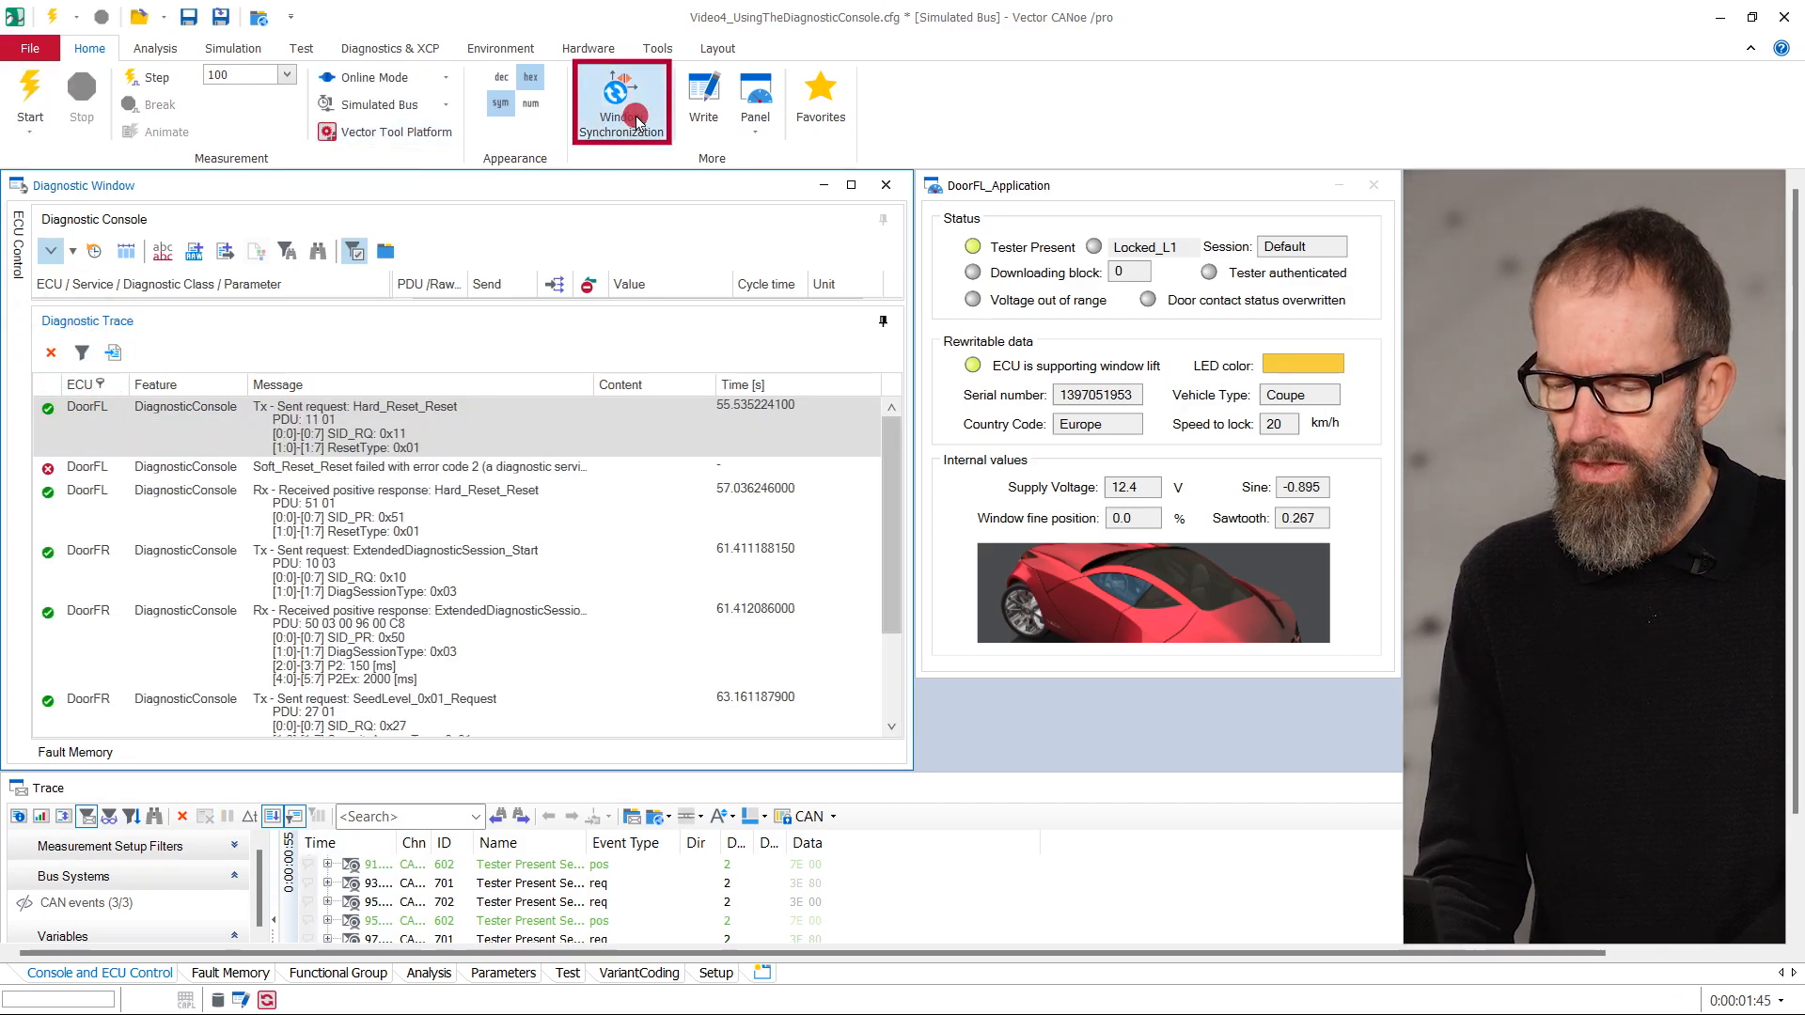
- Select the Hard_Reset_Reset request in the Diagnostic Trace to locate its matching message in the Trace window
click(279, 513)
click(276, 556)
click(276, 412)
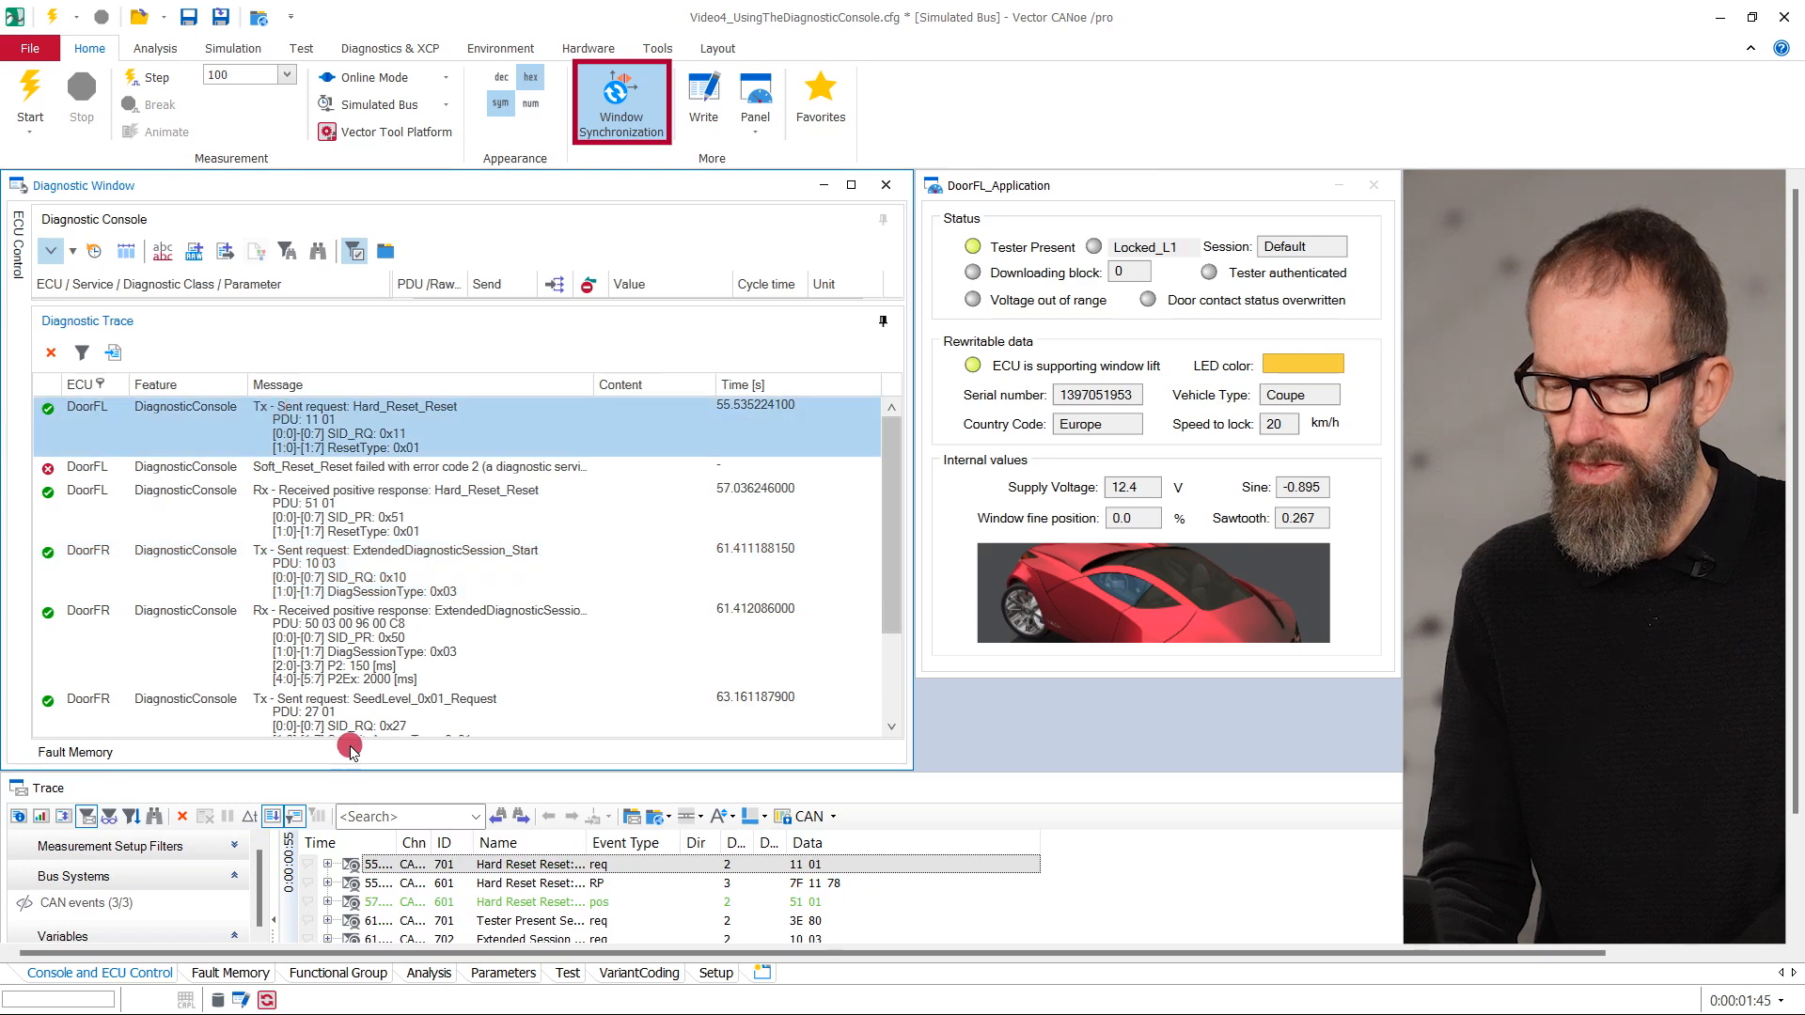
click(539, 902)
click(518, 940)
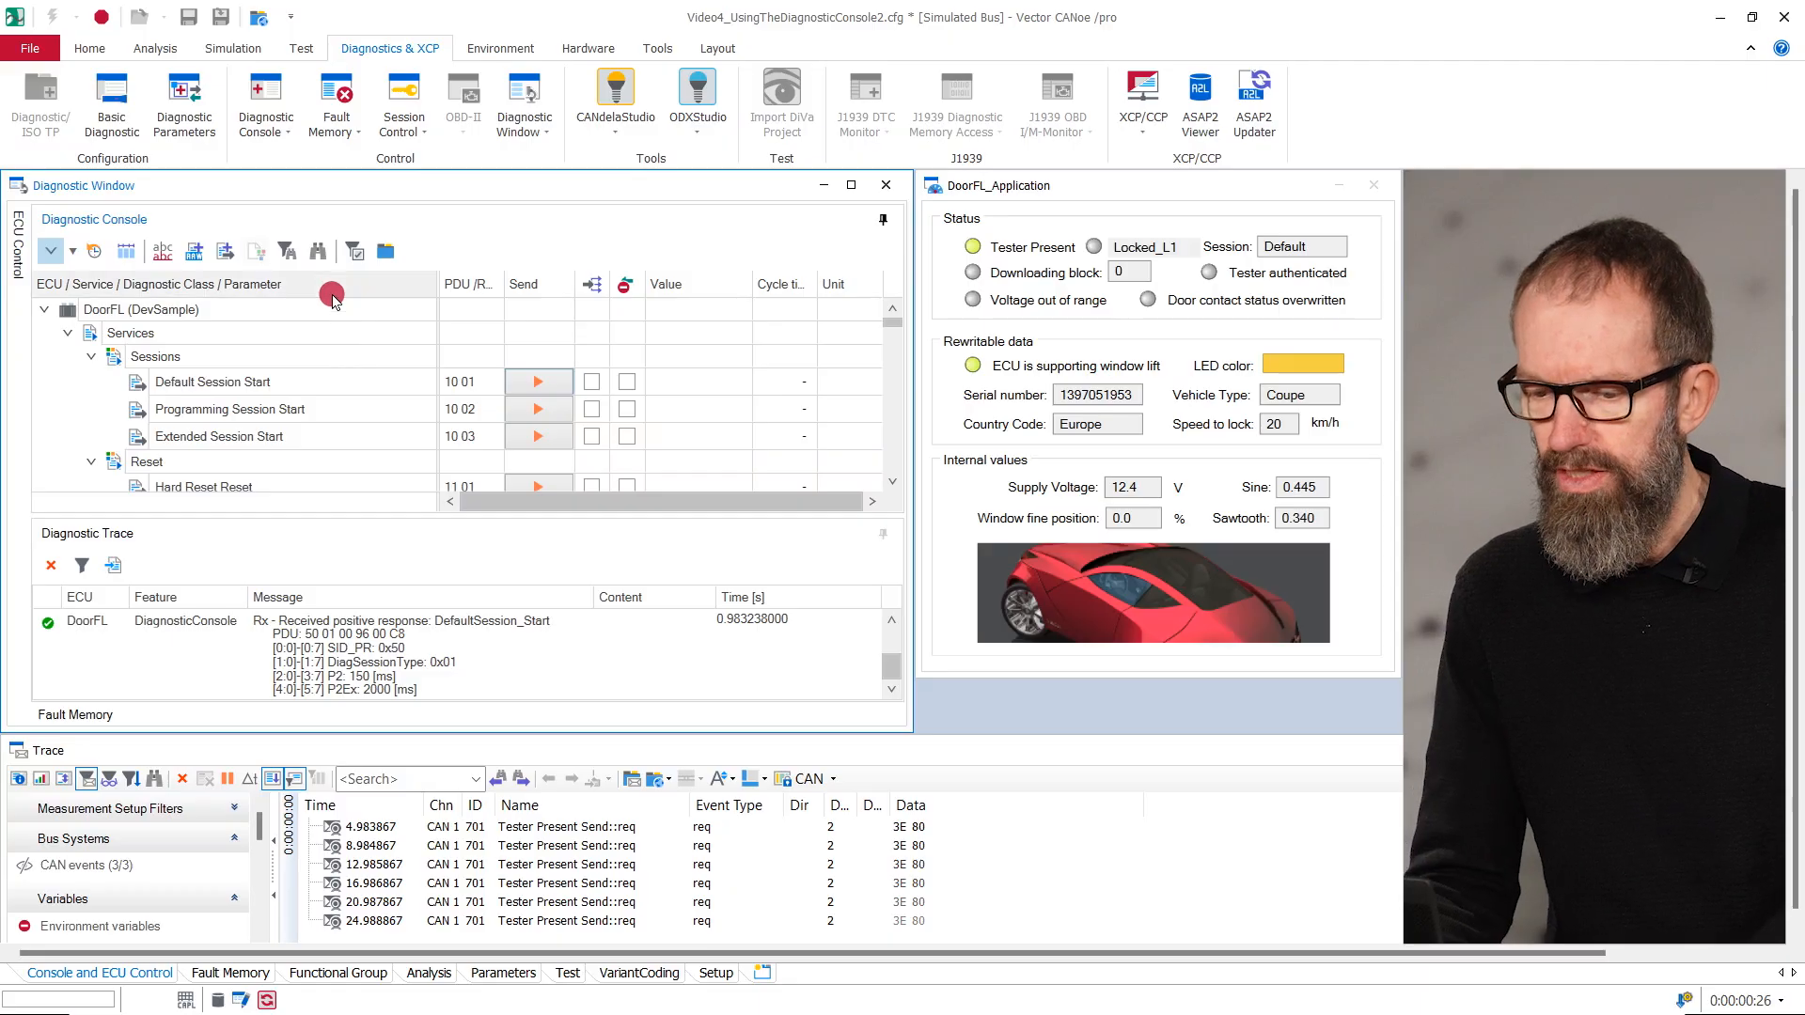
- Search the Diagnostic Console for "sess", step through the matches and restrict the list to matching services
click(318, 251)
text(sess)
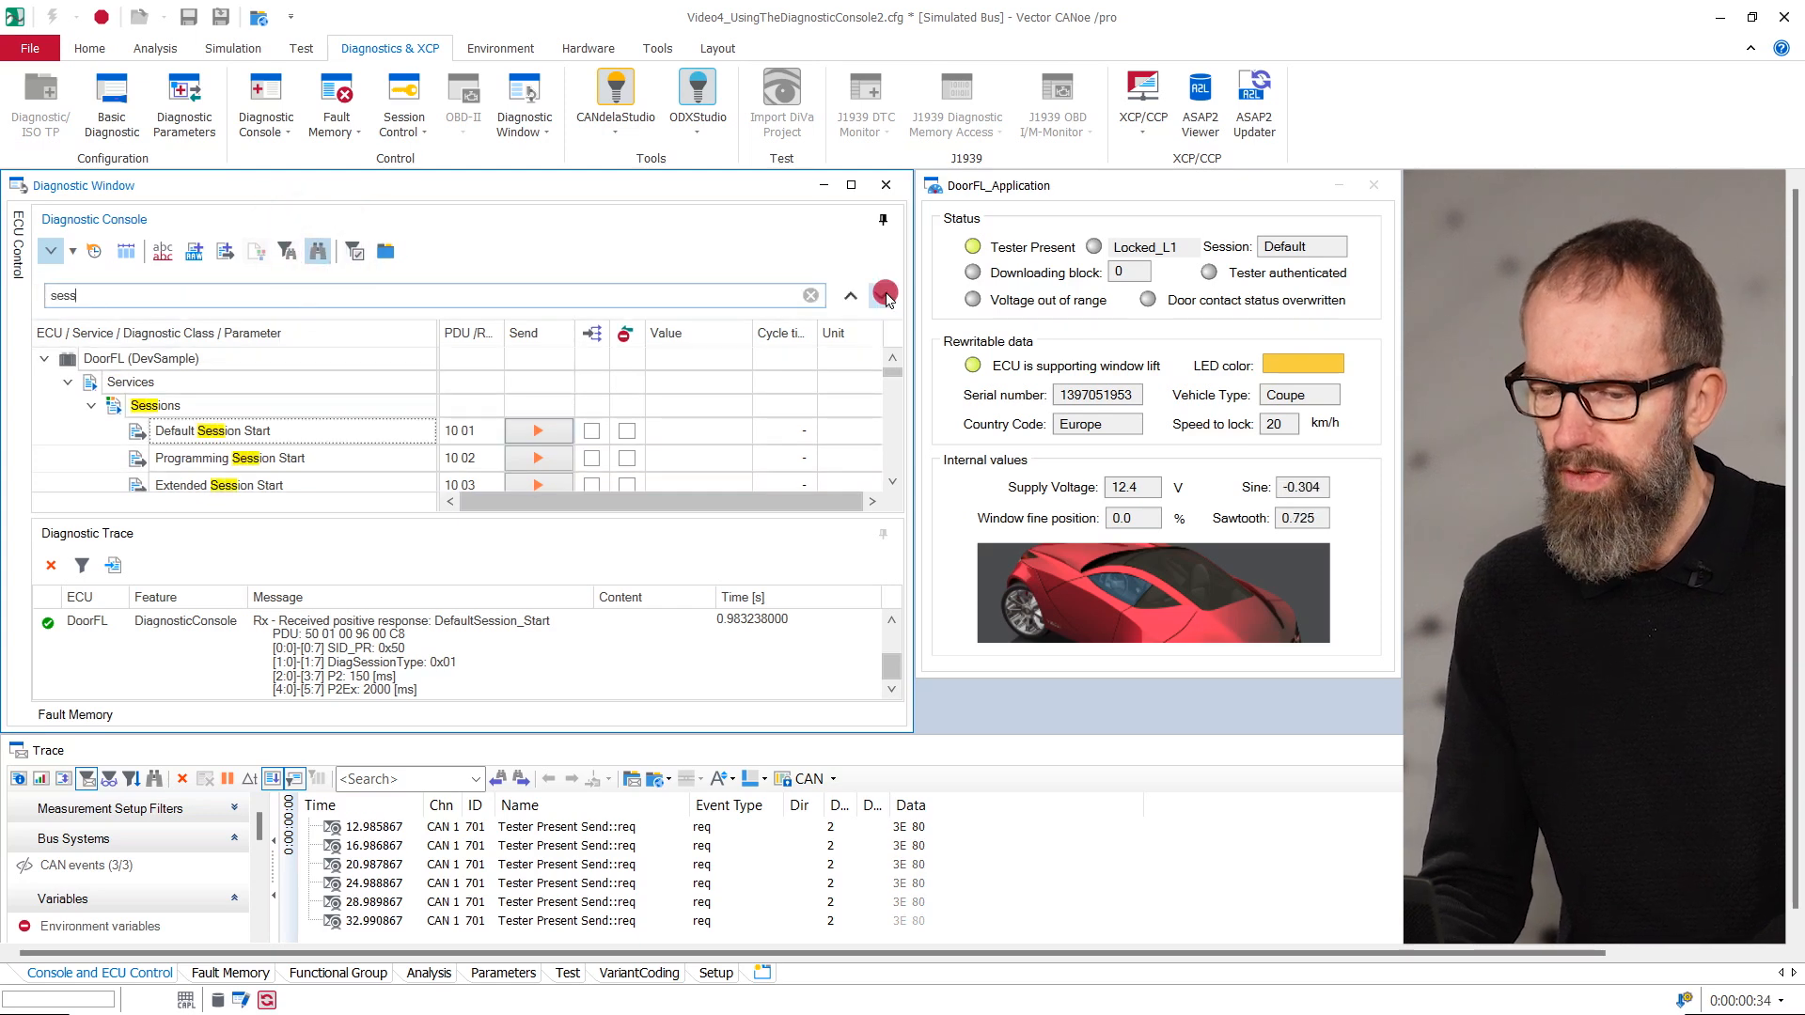
click(885, 295)
click(885, 296)
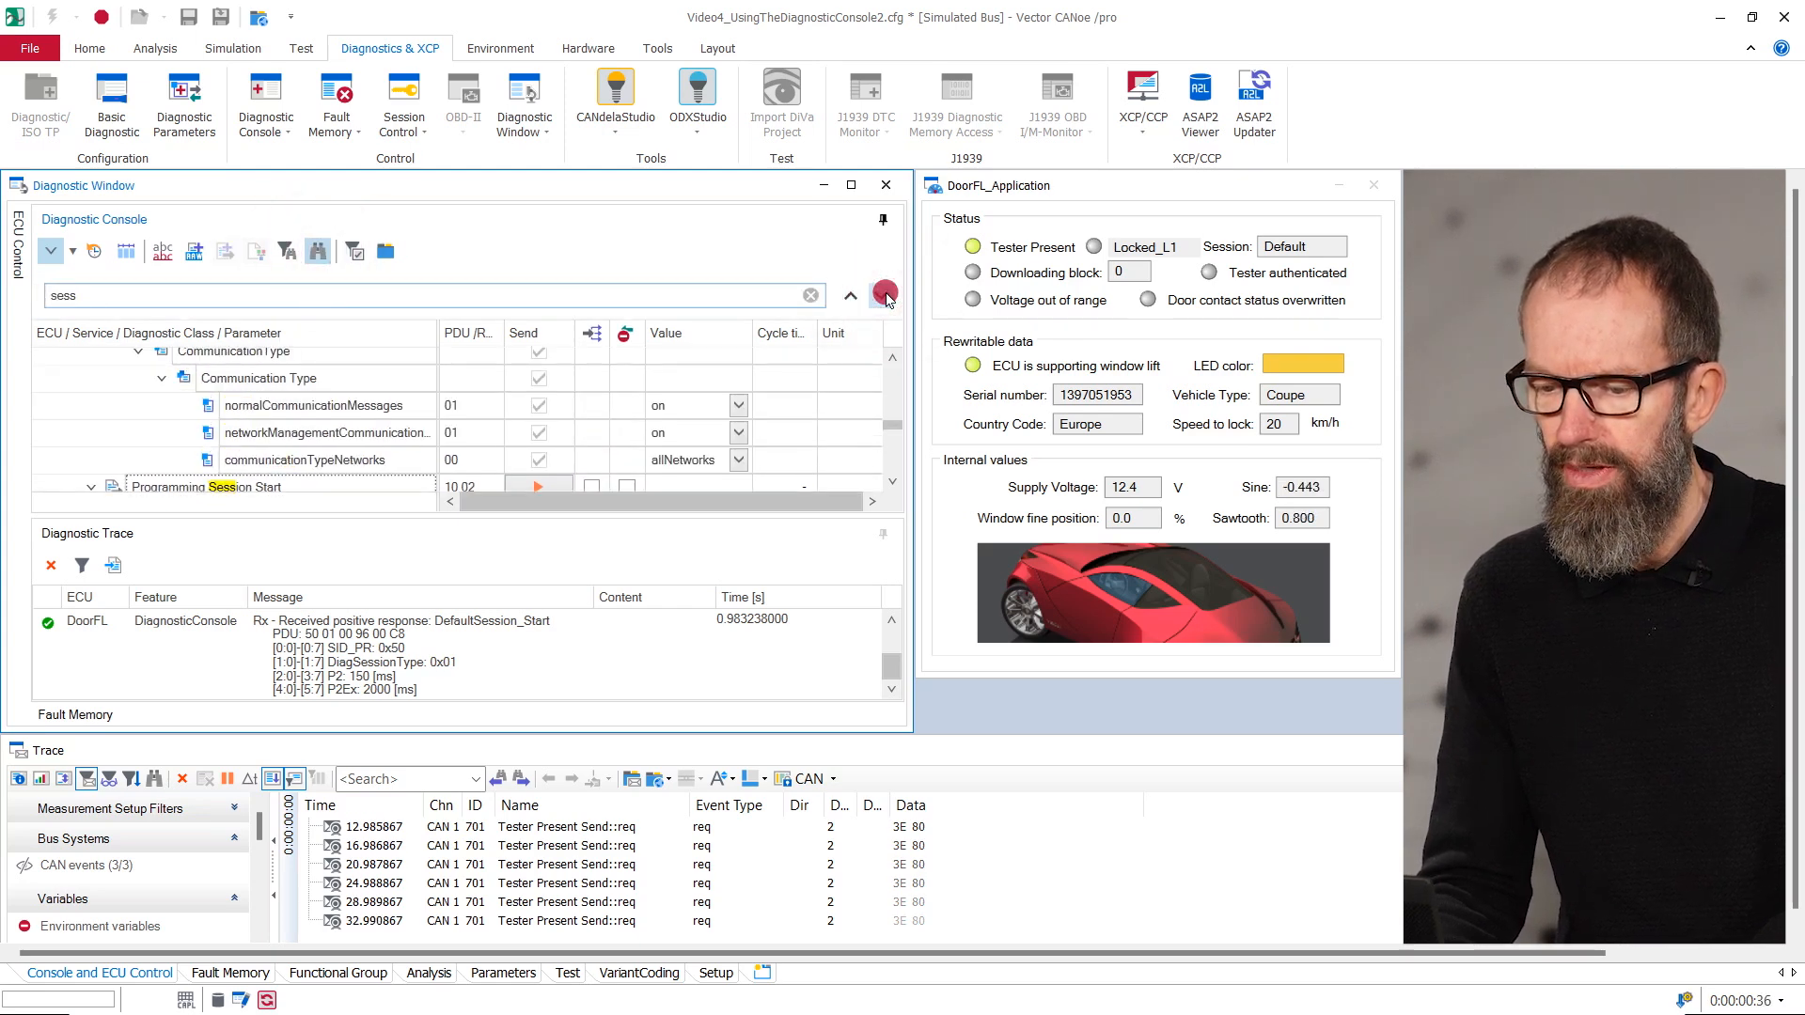
click(885, 296)
click(288, 251)
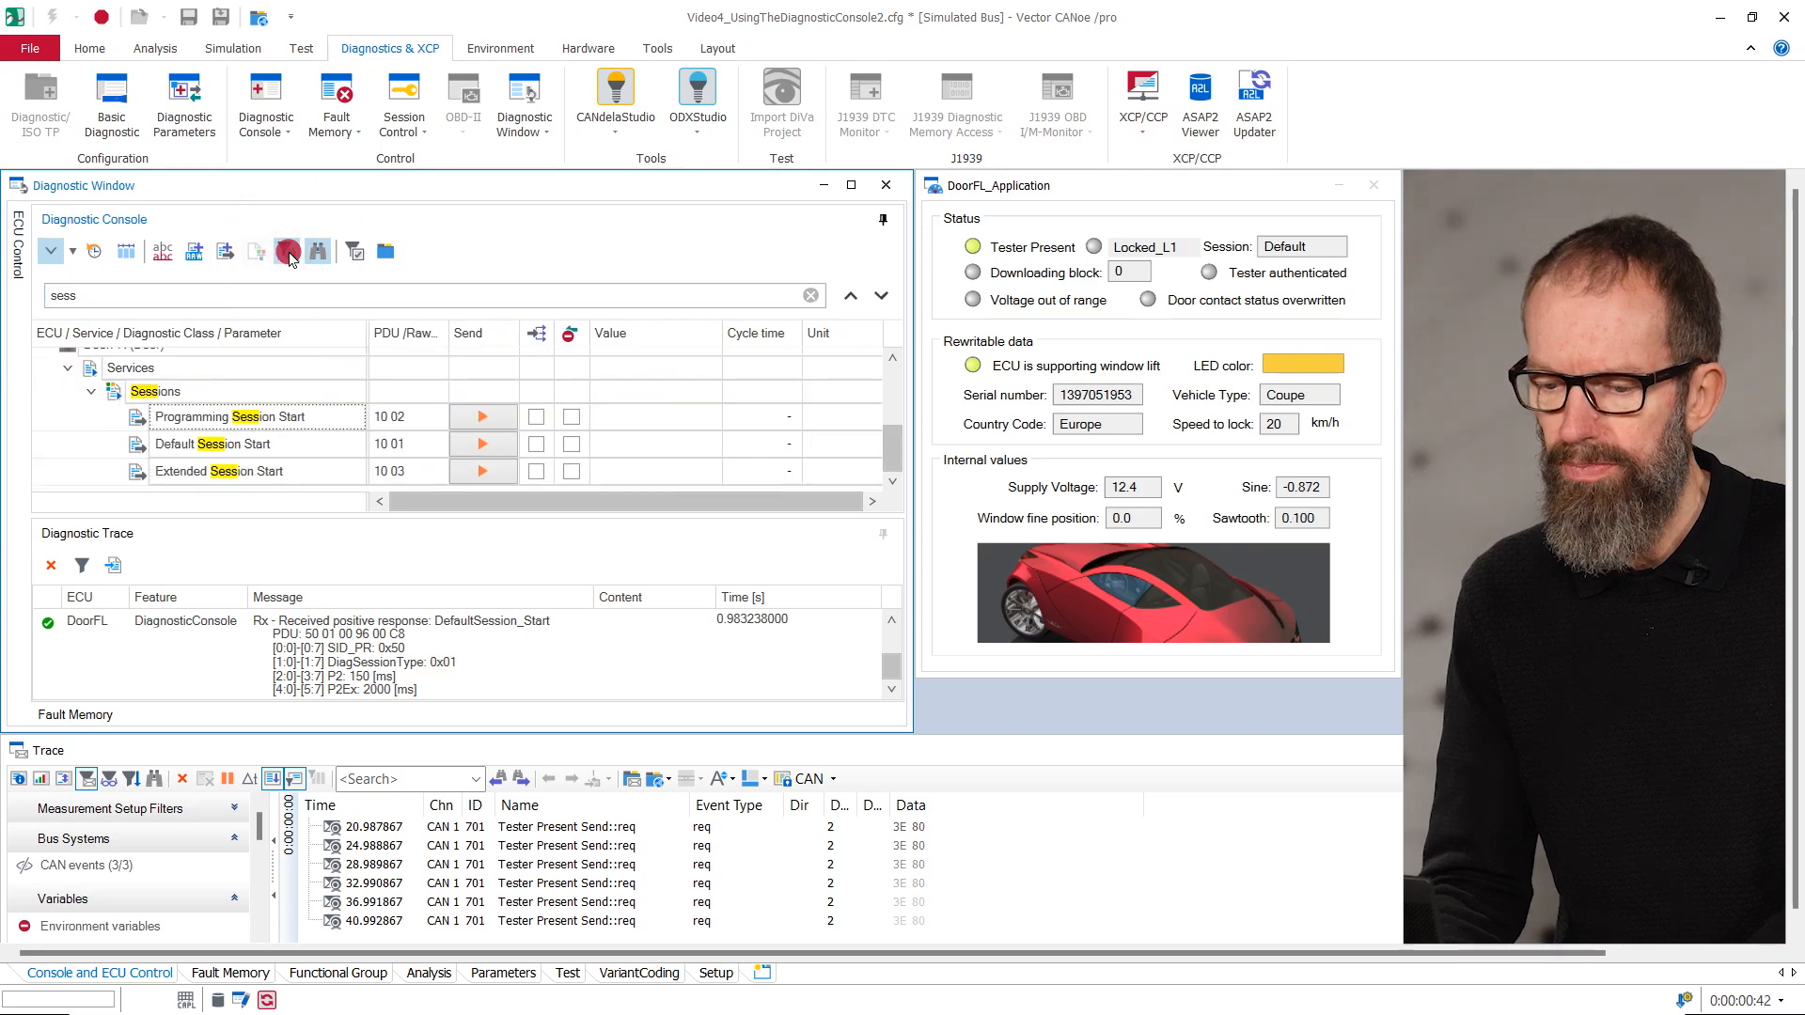
- Switch the Diagnostic Console between service names and qualifiers, ending with the qualifiers displayed
click(162, 251)
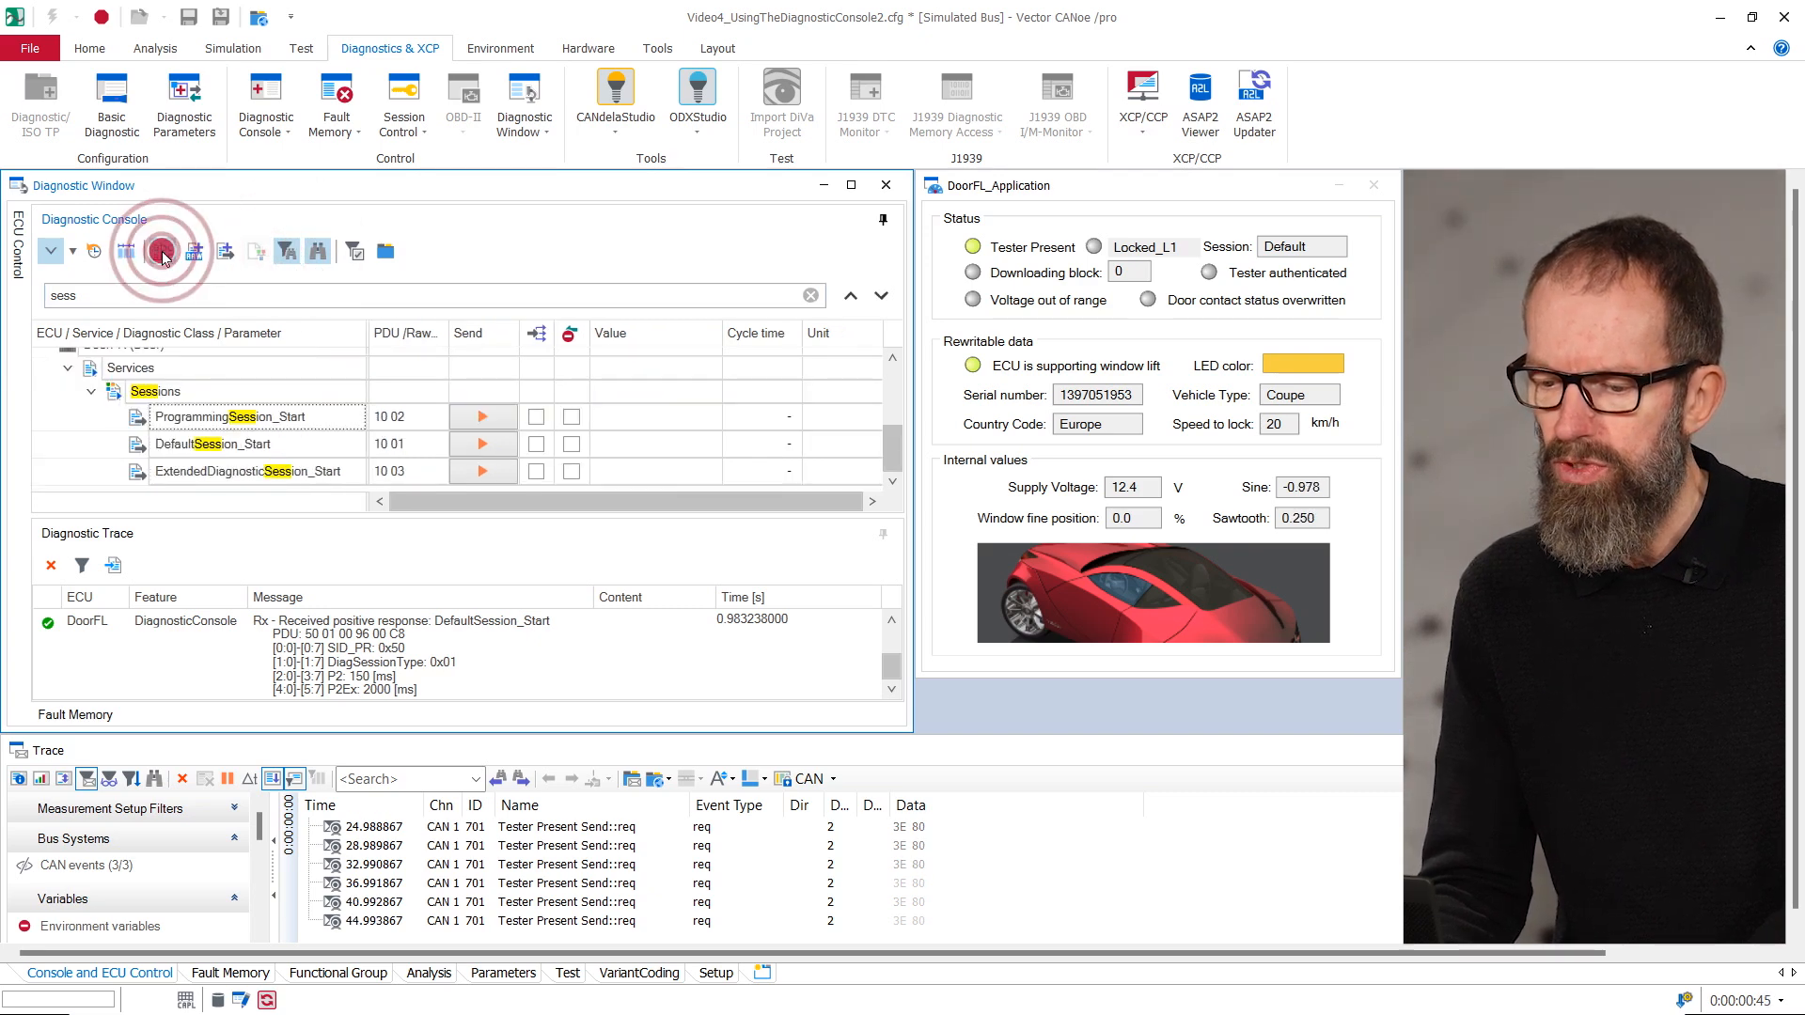
click(162, 251)
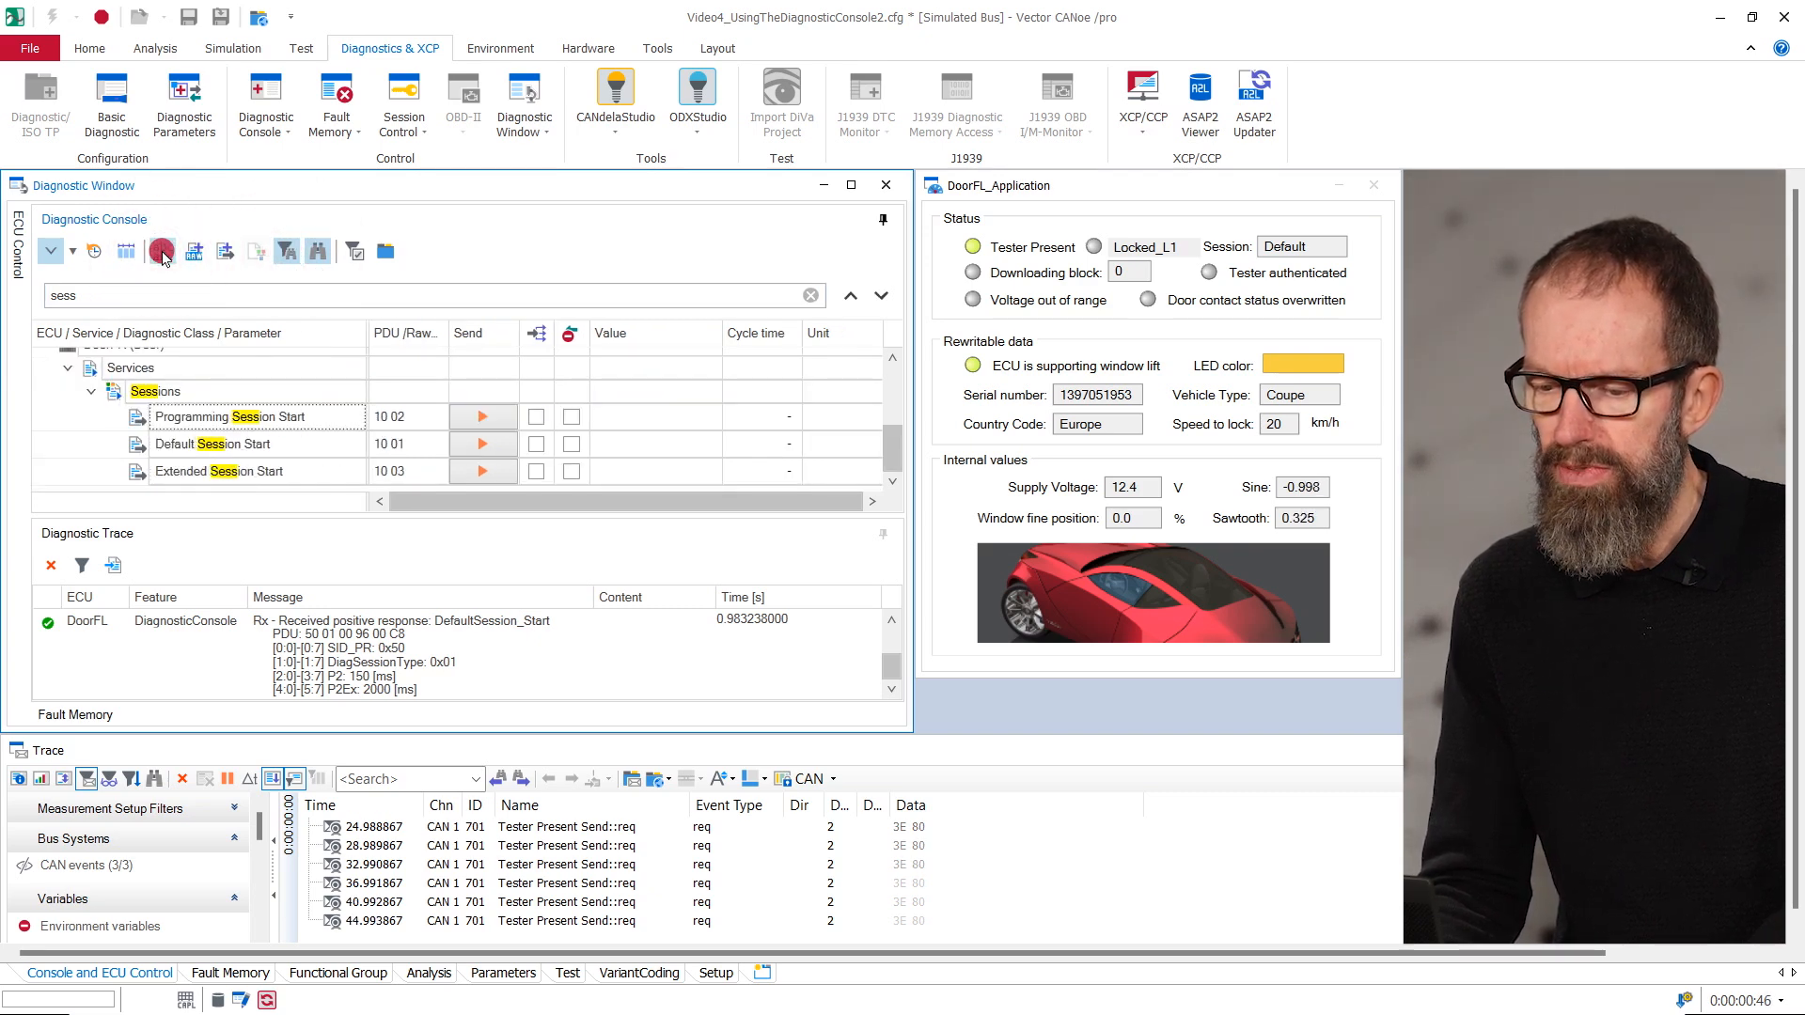
click(161, 251)
click(161, 251)
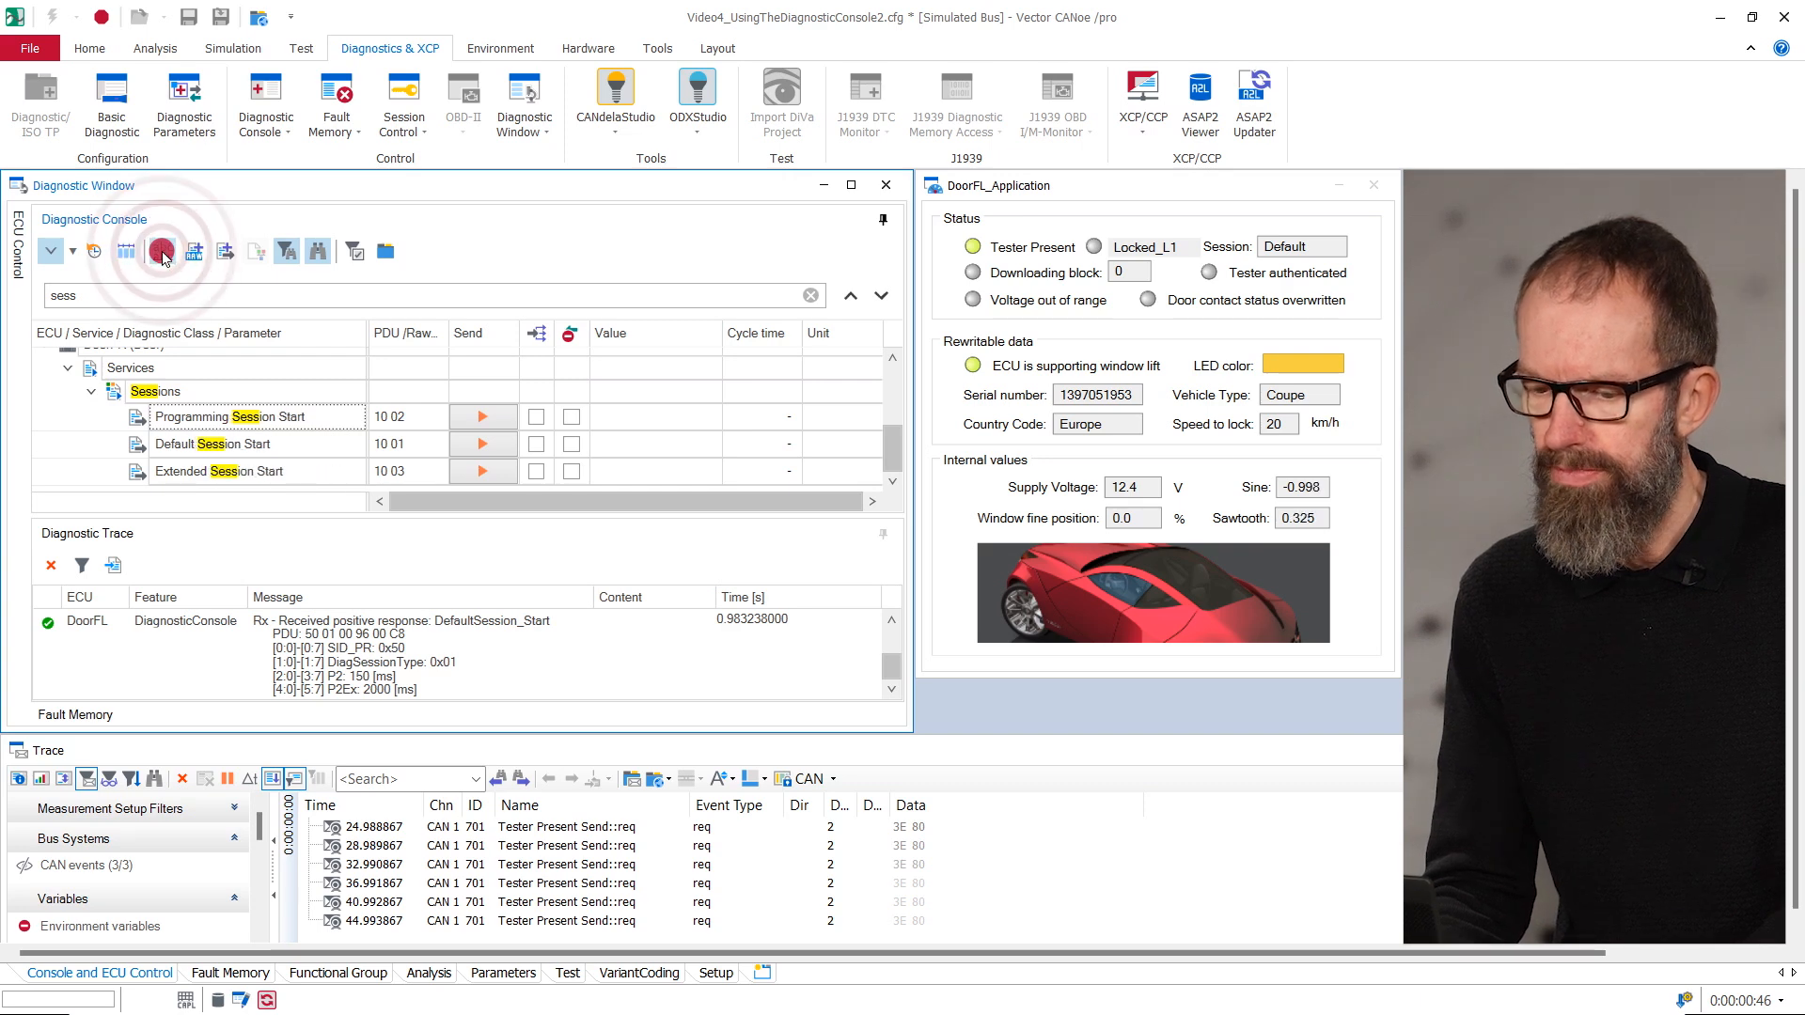
click(162, 252)
- Suppress the positive response for DoorFR's DefaultSession_Start and send that request
click(573, 451)
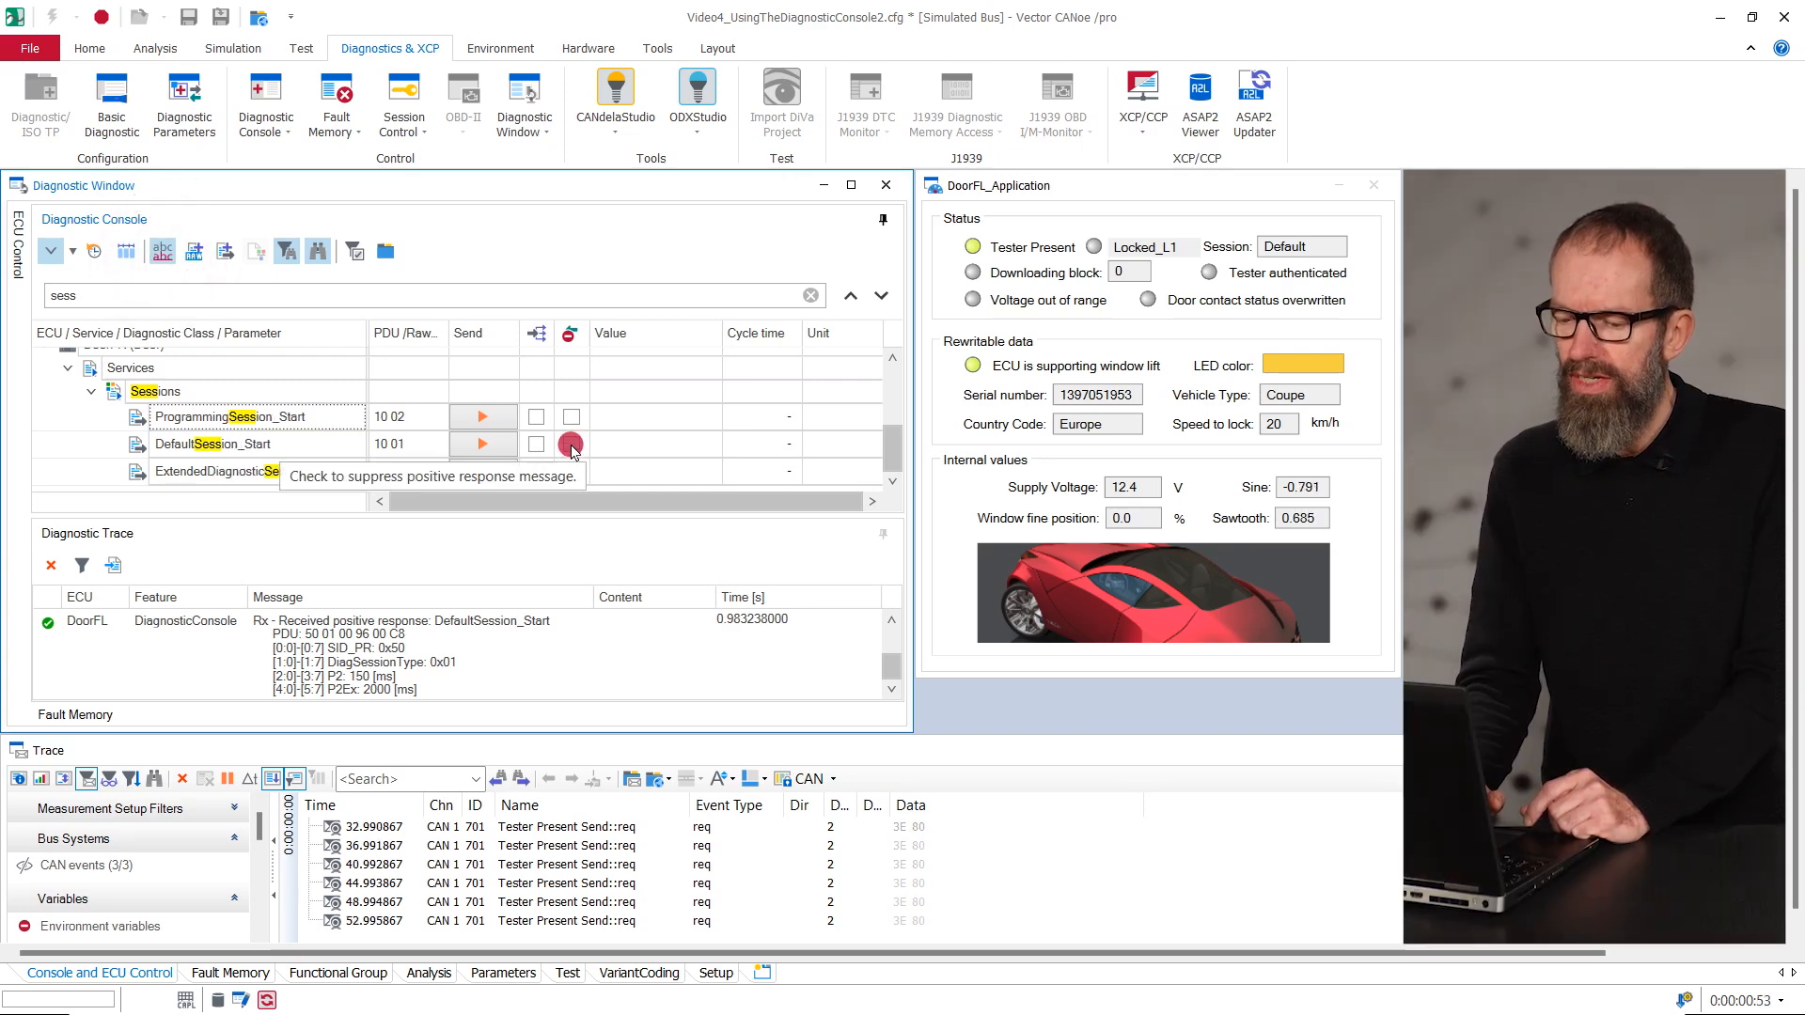
click(571, 443)
click(562, 443)
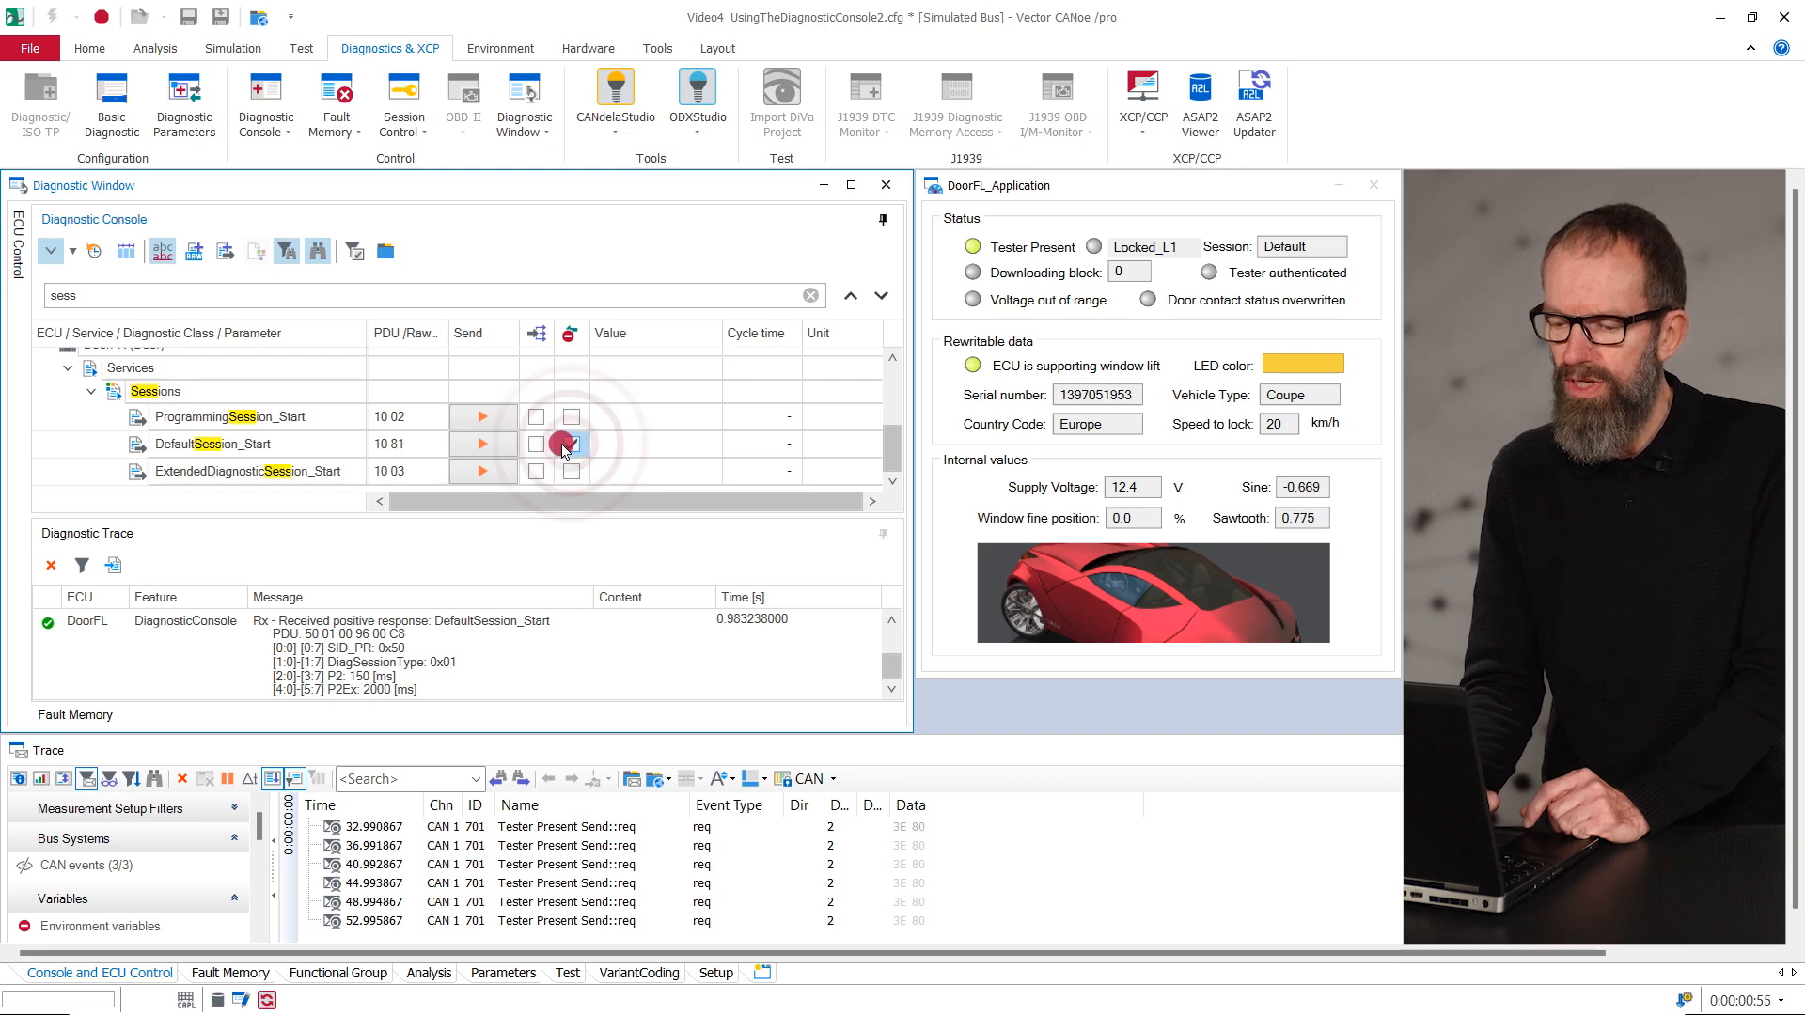
click(489, 442)
- Enable functional addressing for DoorFR's ExtendedDiagnosticSession_Start and send the request once
click(535, 471)
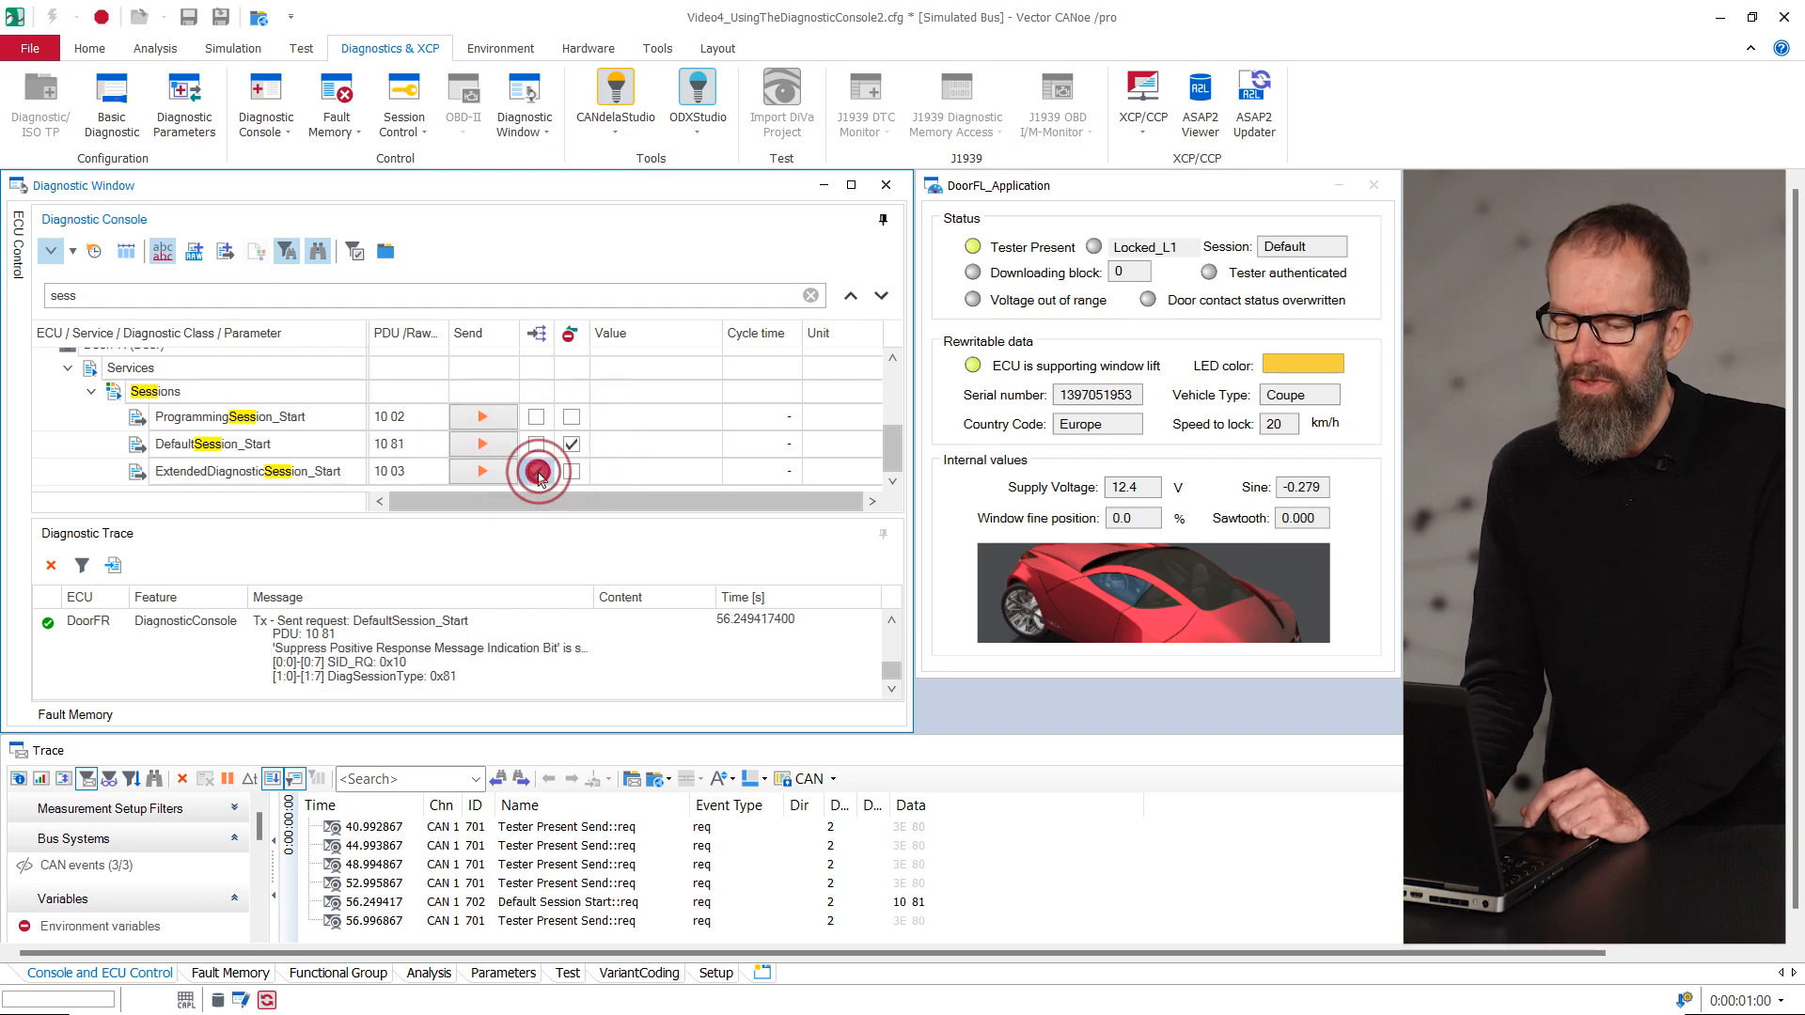
click(491, 471)
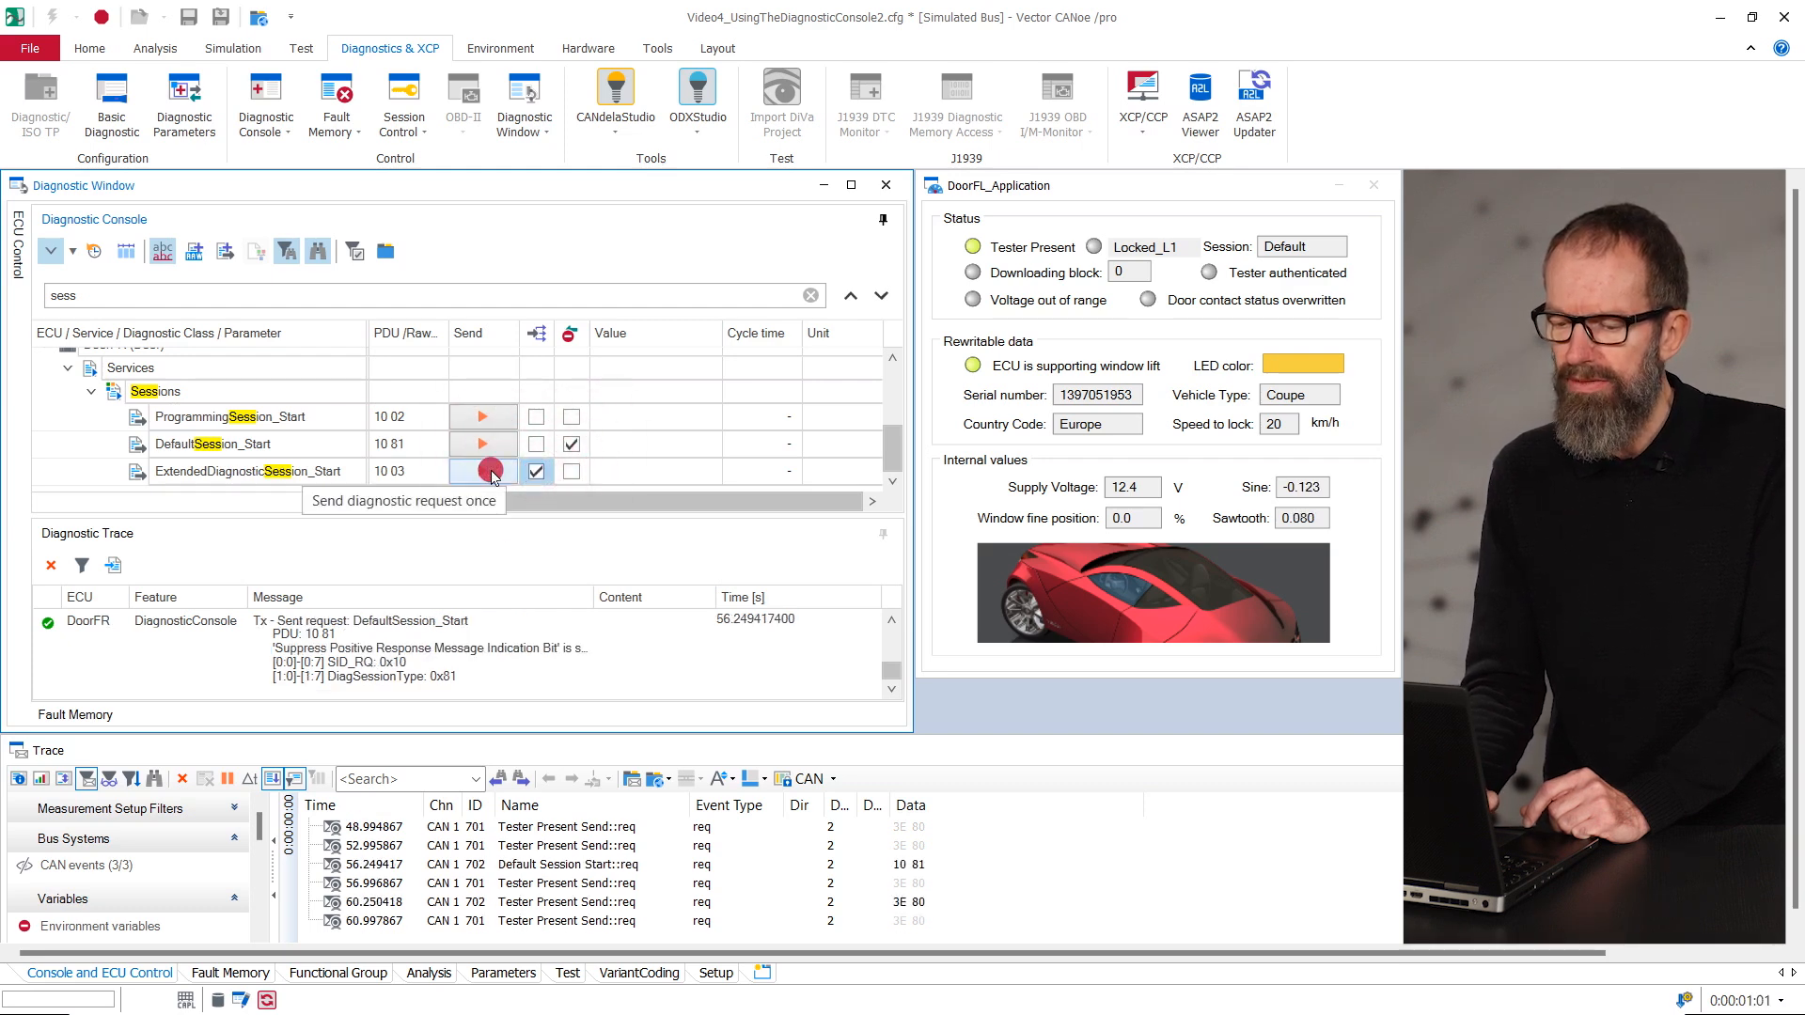
click(551, 467)
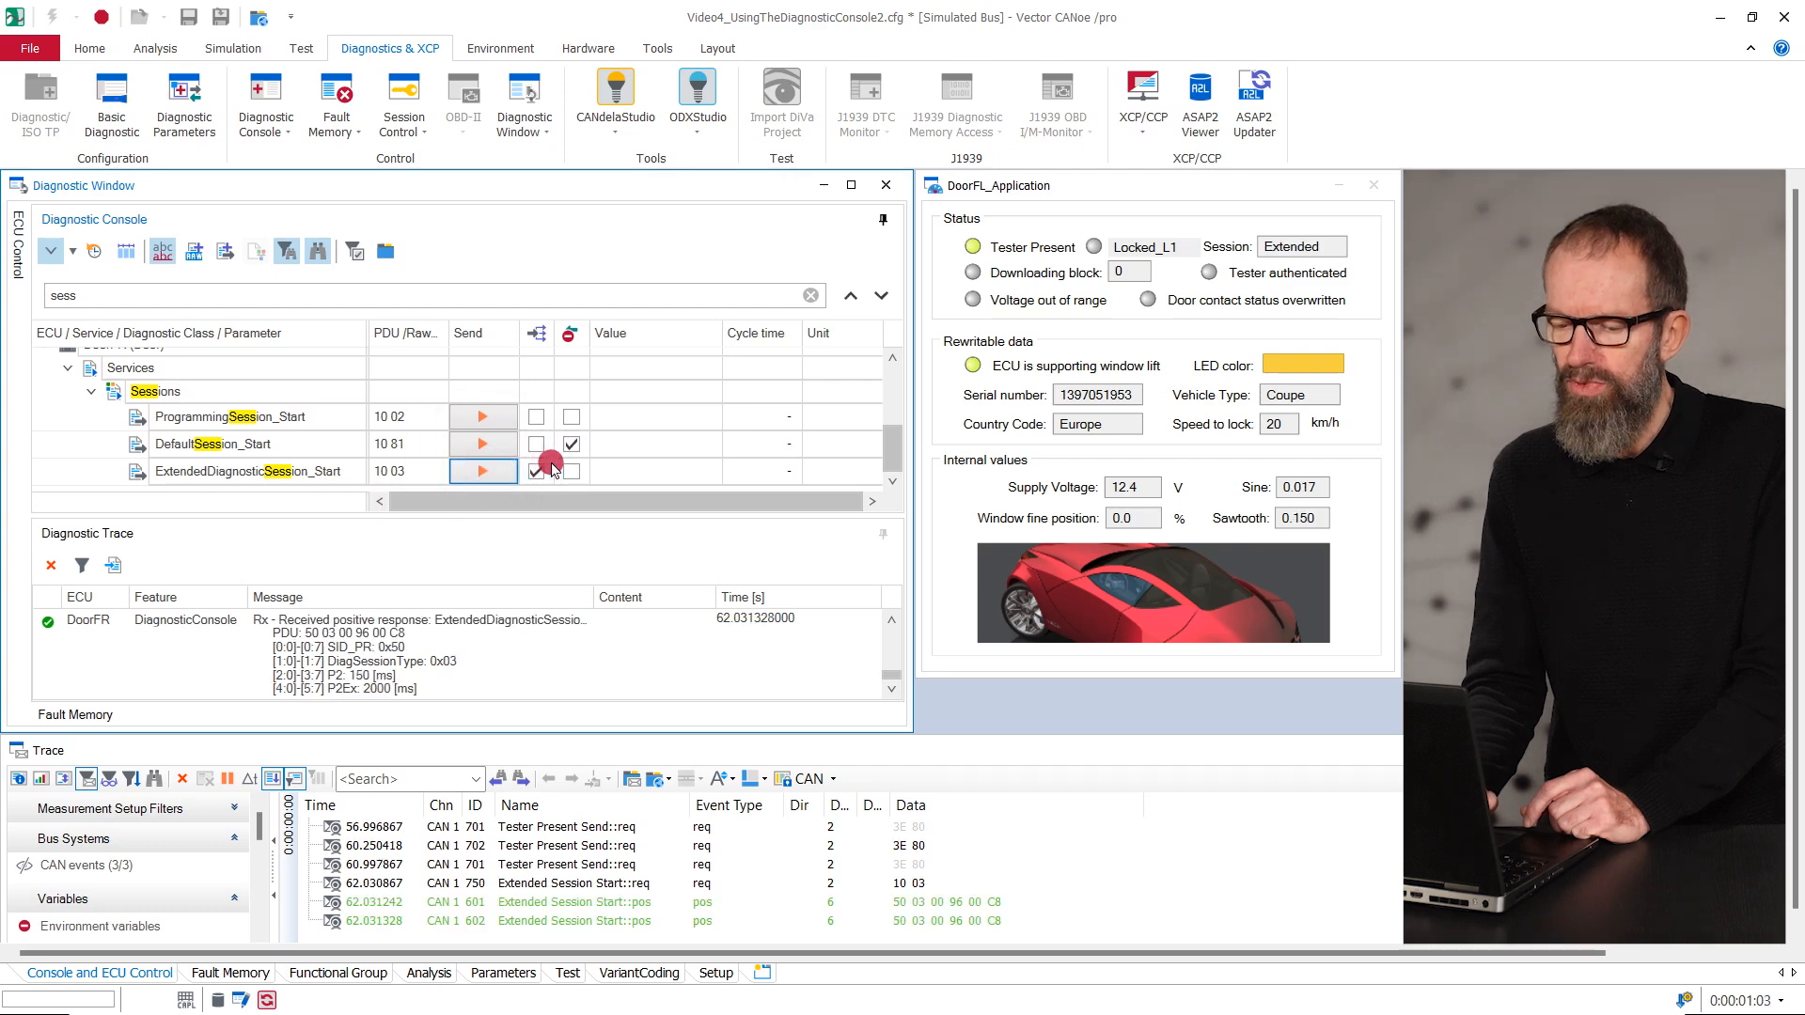
click(576, 490)
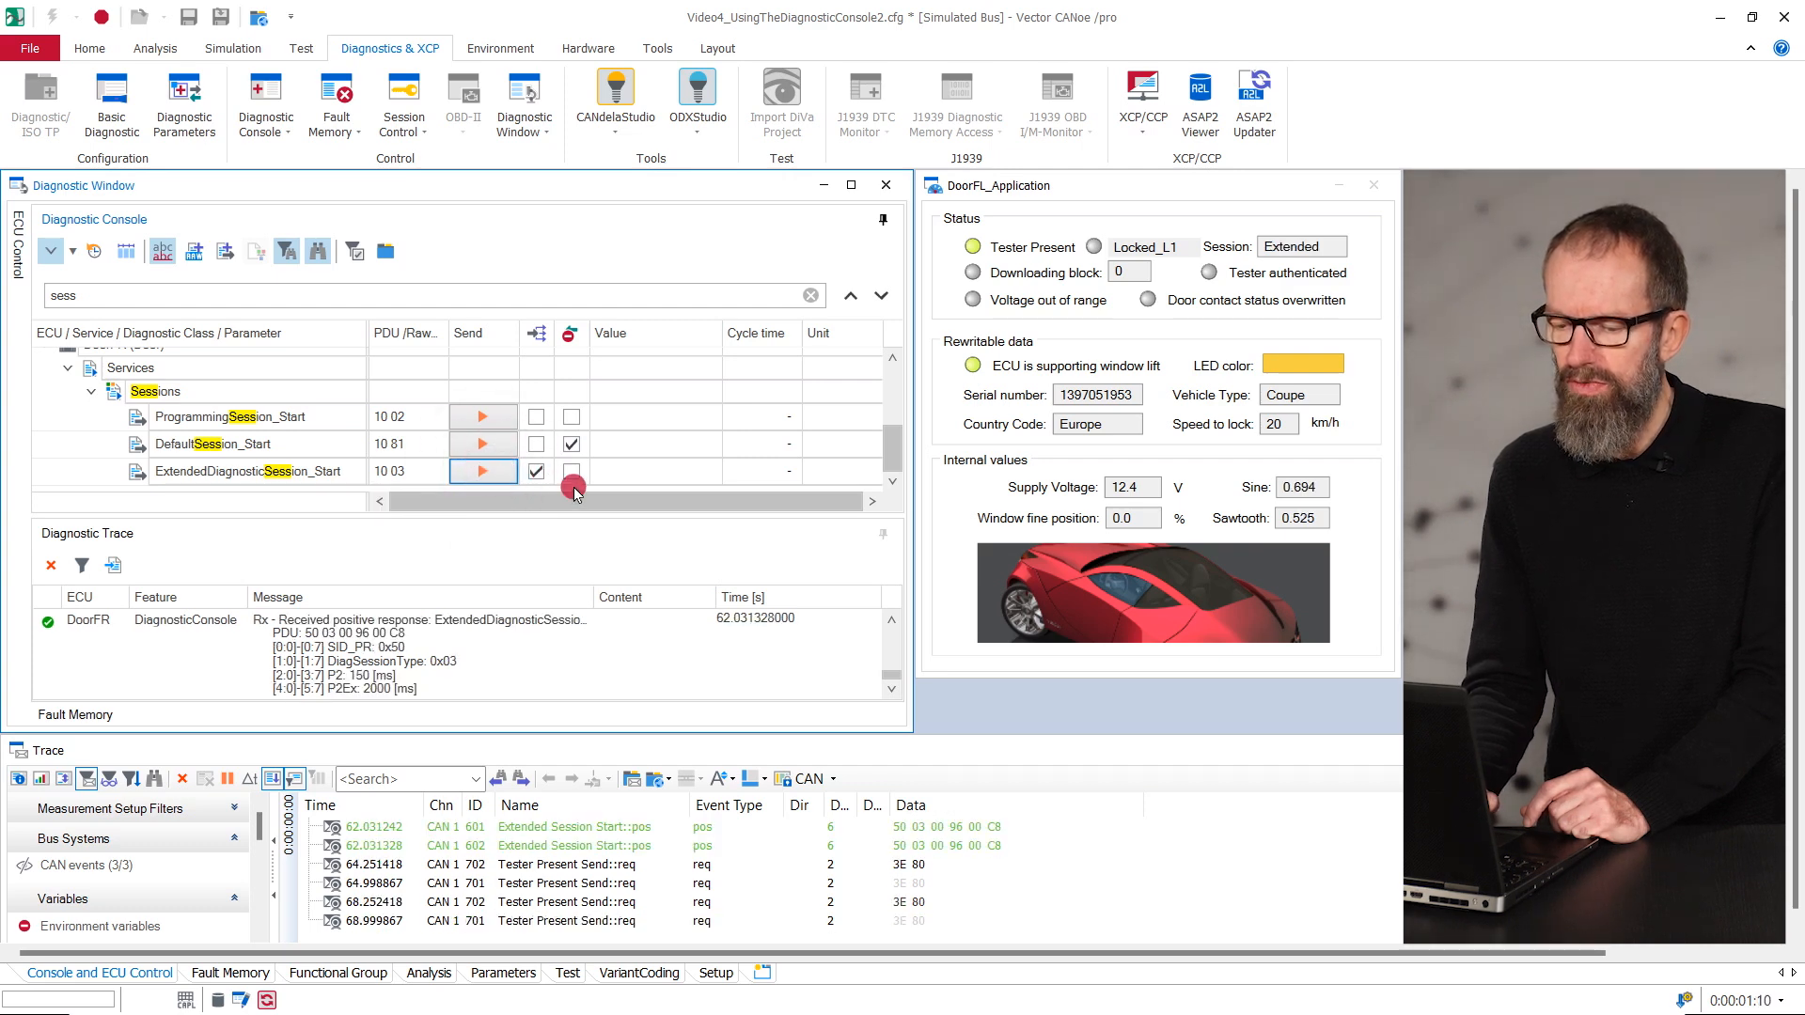
- Change the Diagnostic Console search term to "sine"
click(265, 286)
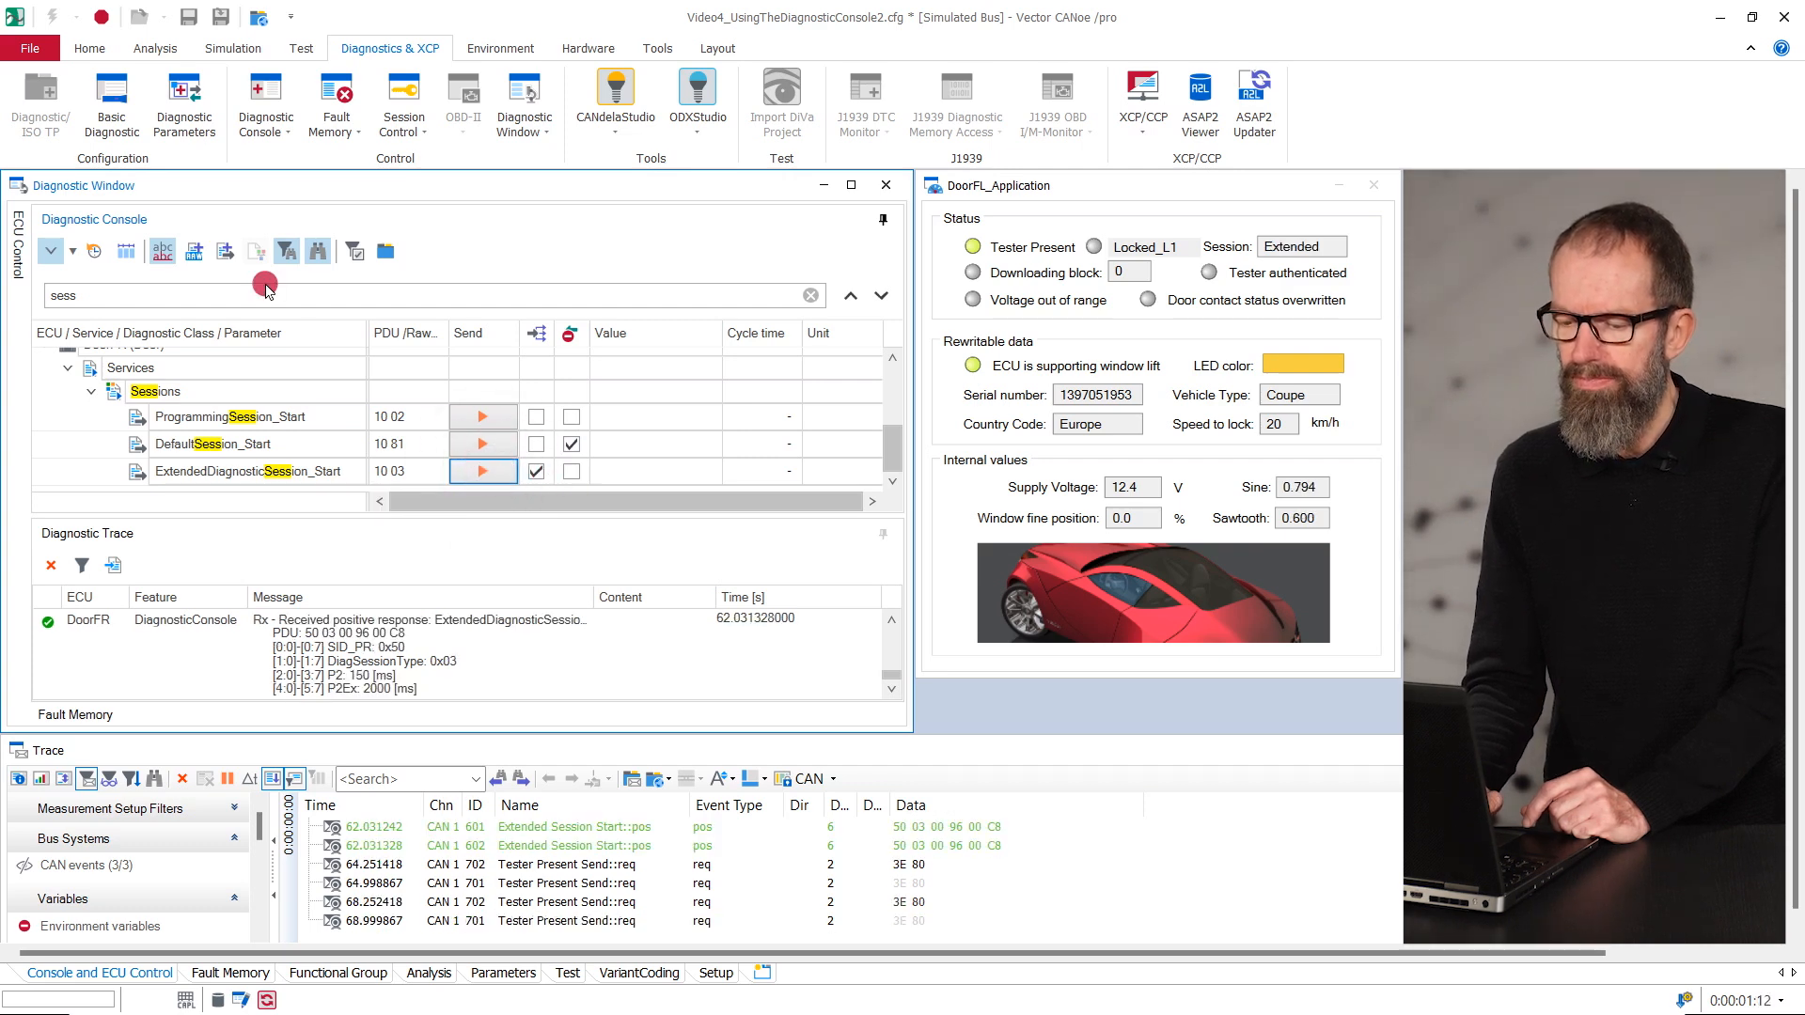
key(BackSpace)
key(BackSpace)
key(BackSpace)
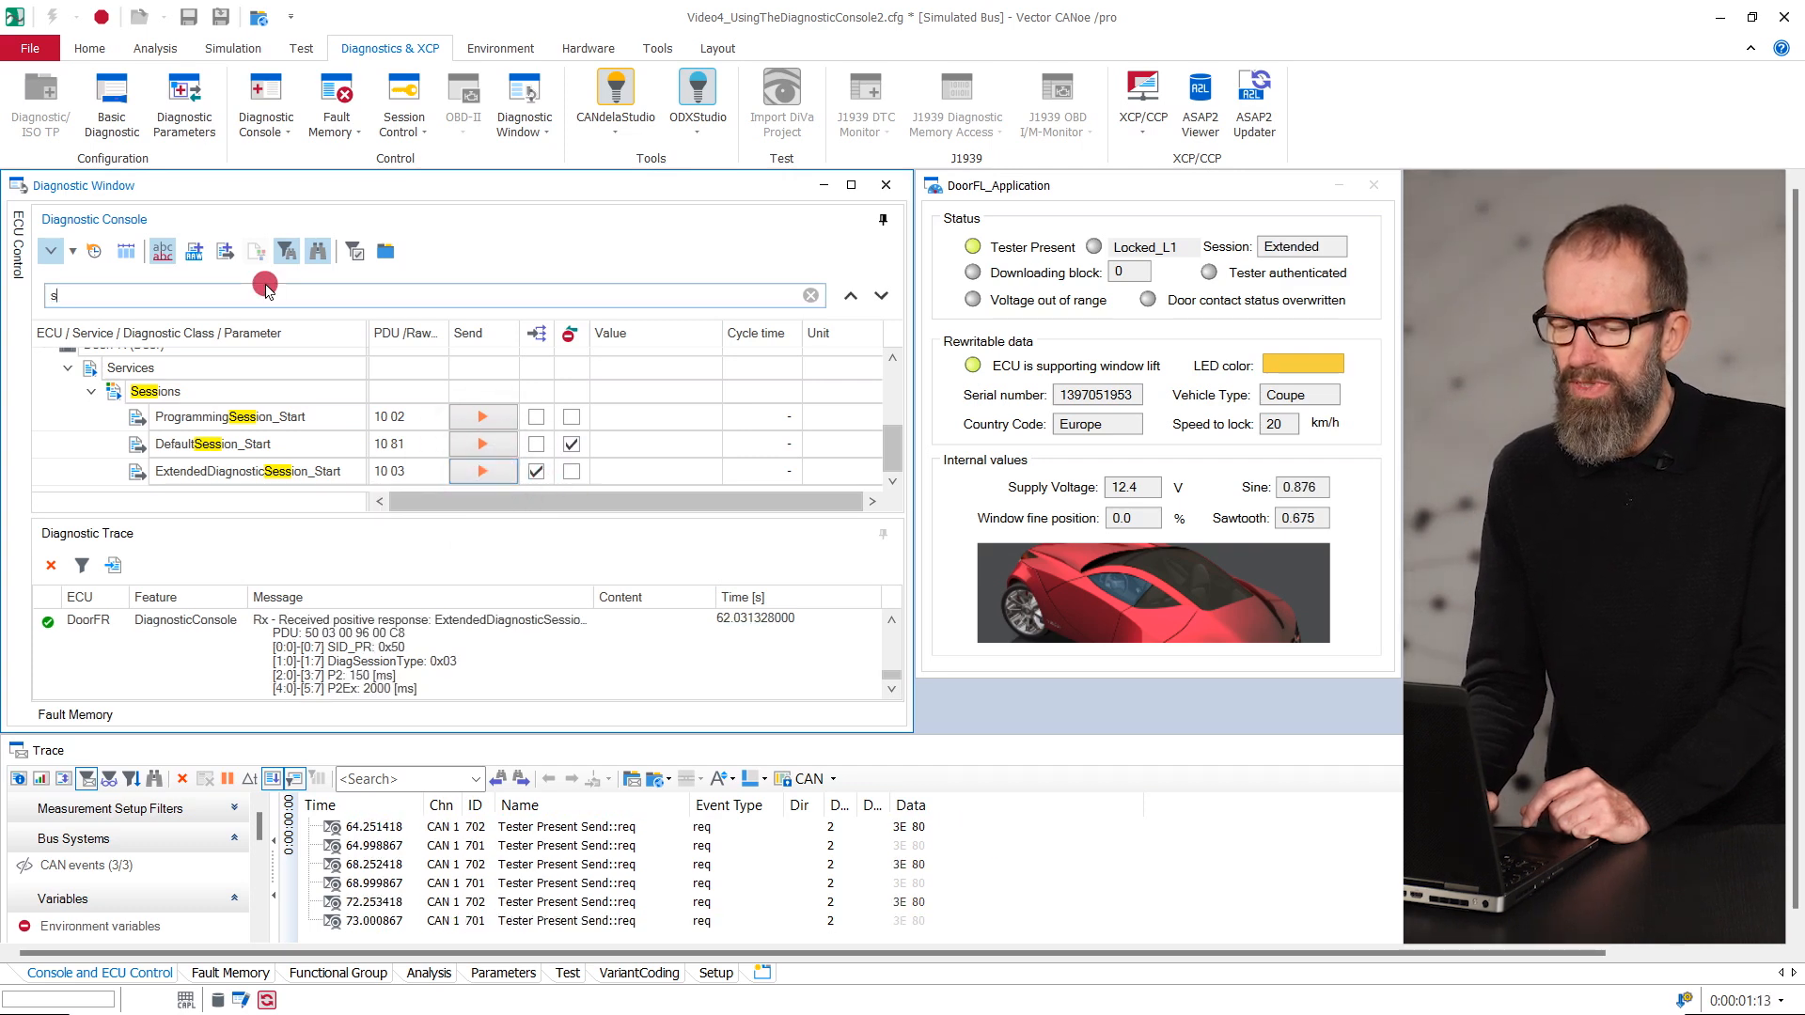
text(ine)
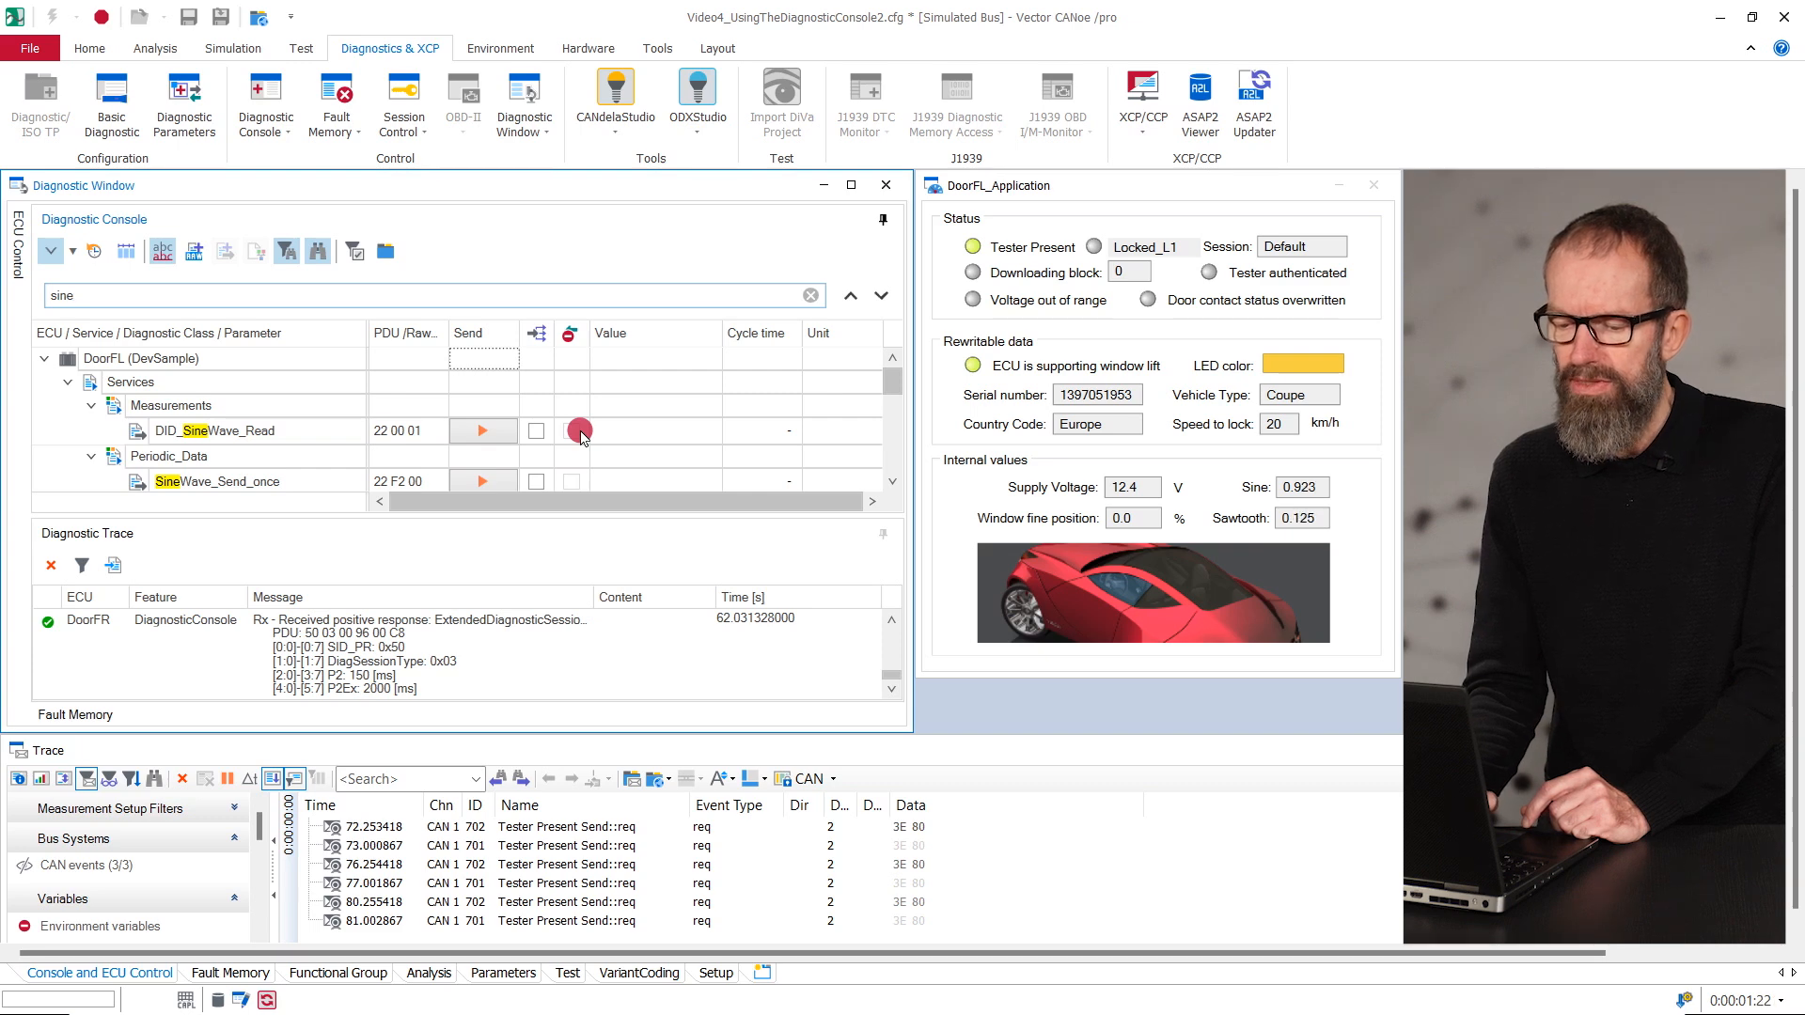
- Set the cycle time of DoorFL's DID_SineWave_Read to 0.5 s and start sending it cyclically
click(782, 432)
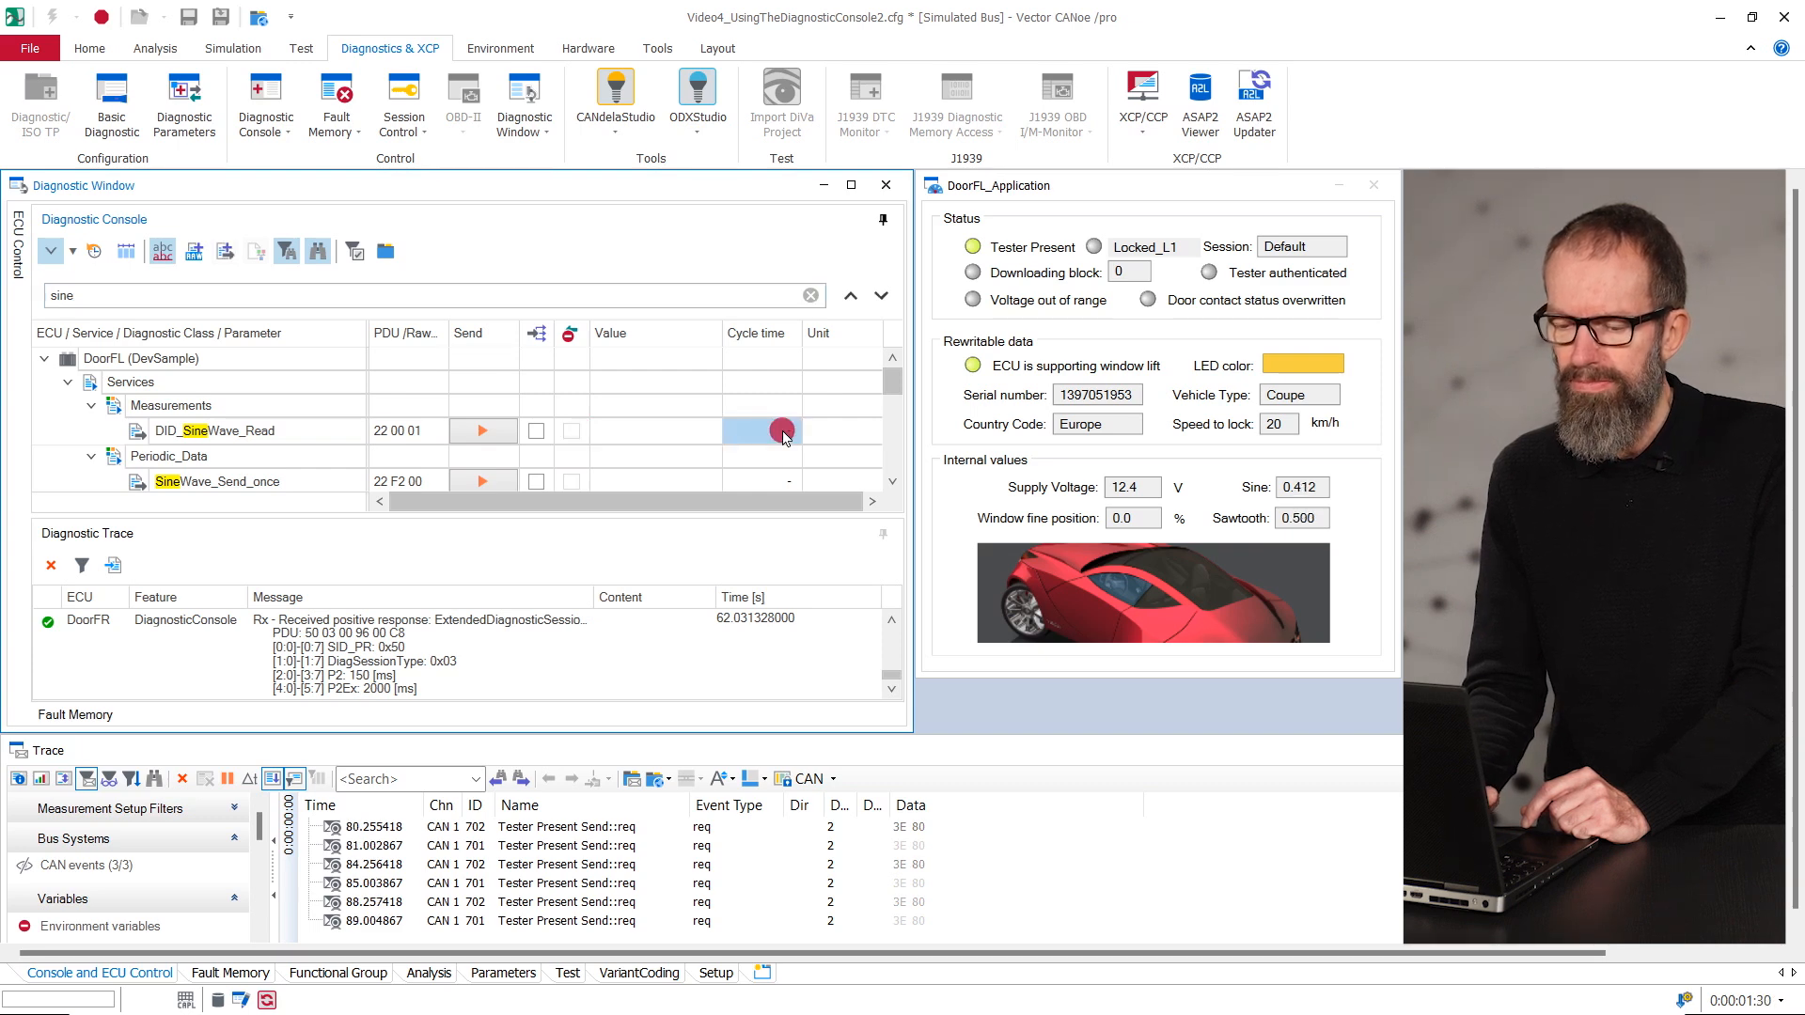
click(784, 435)
click(785, 432)
text(500)
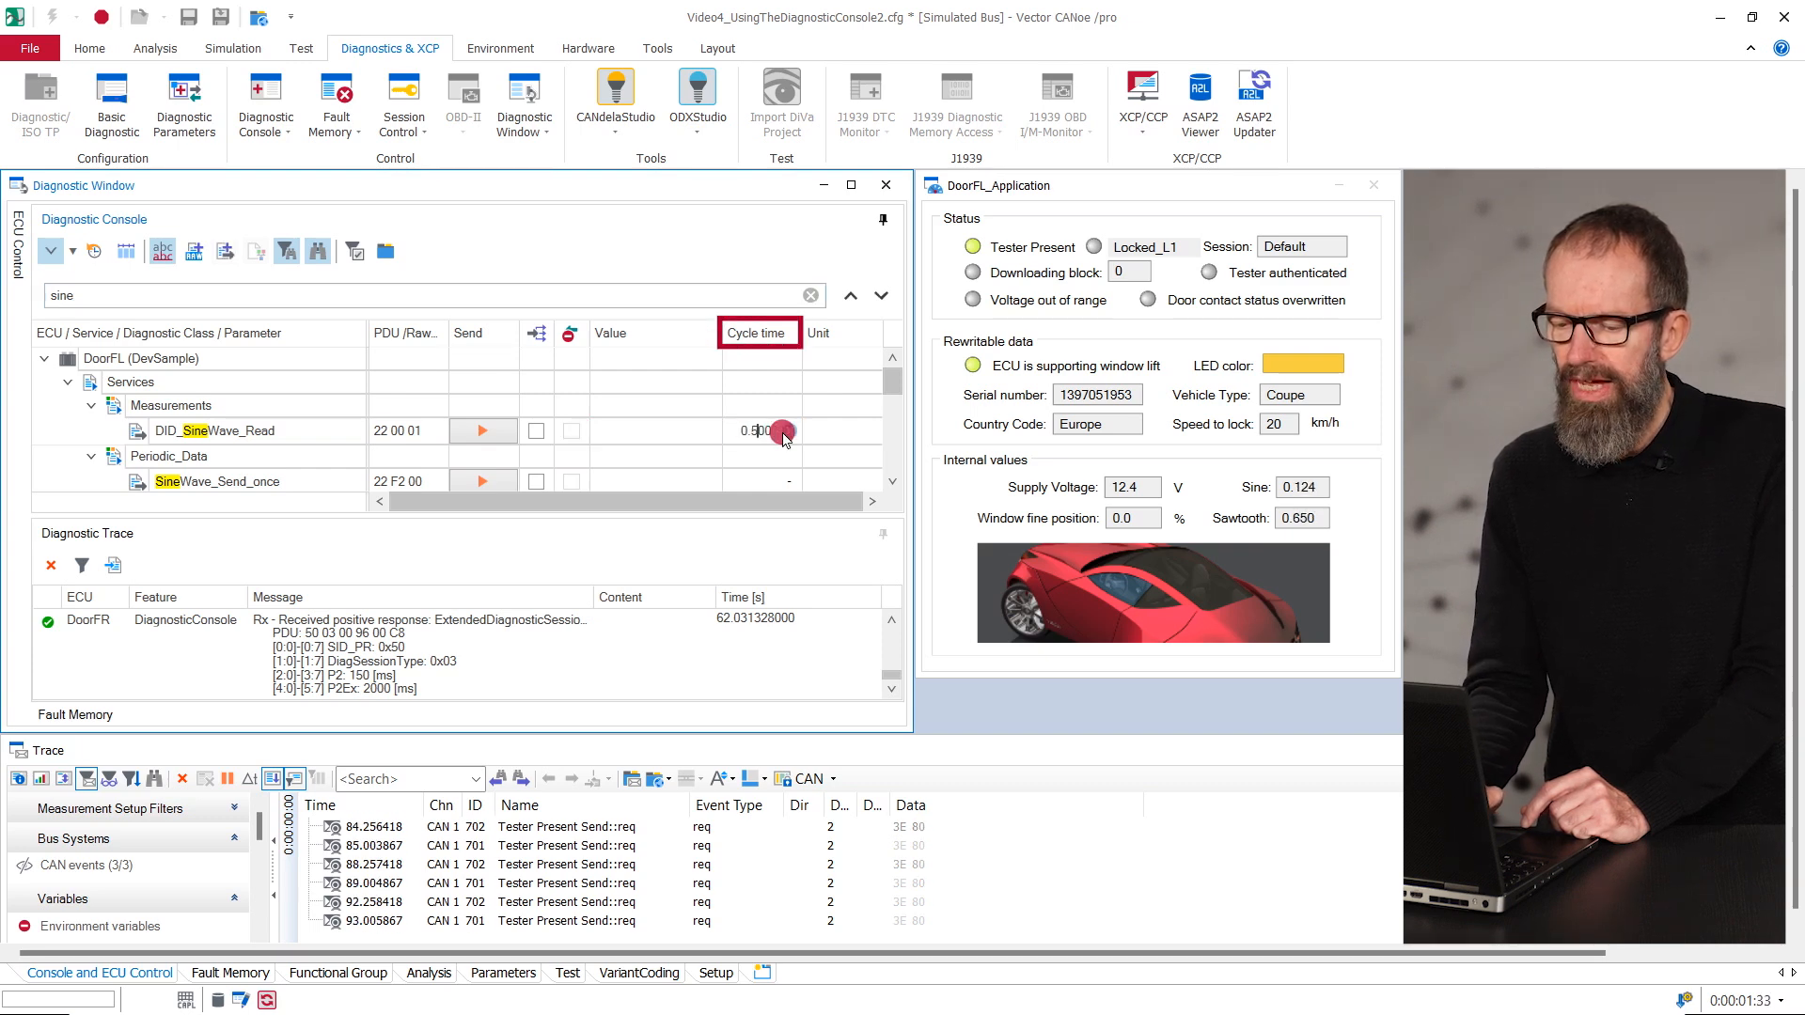
click(481, 431)
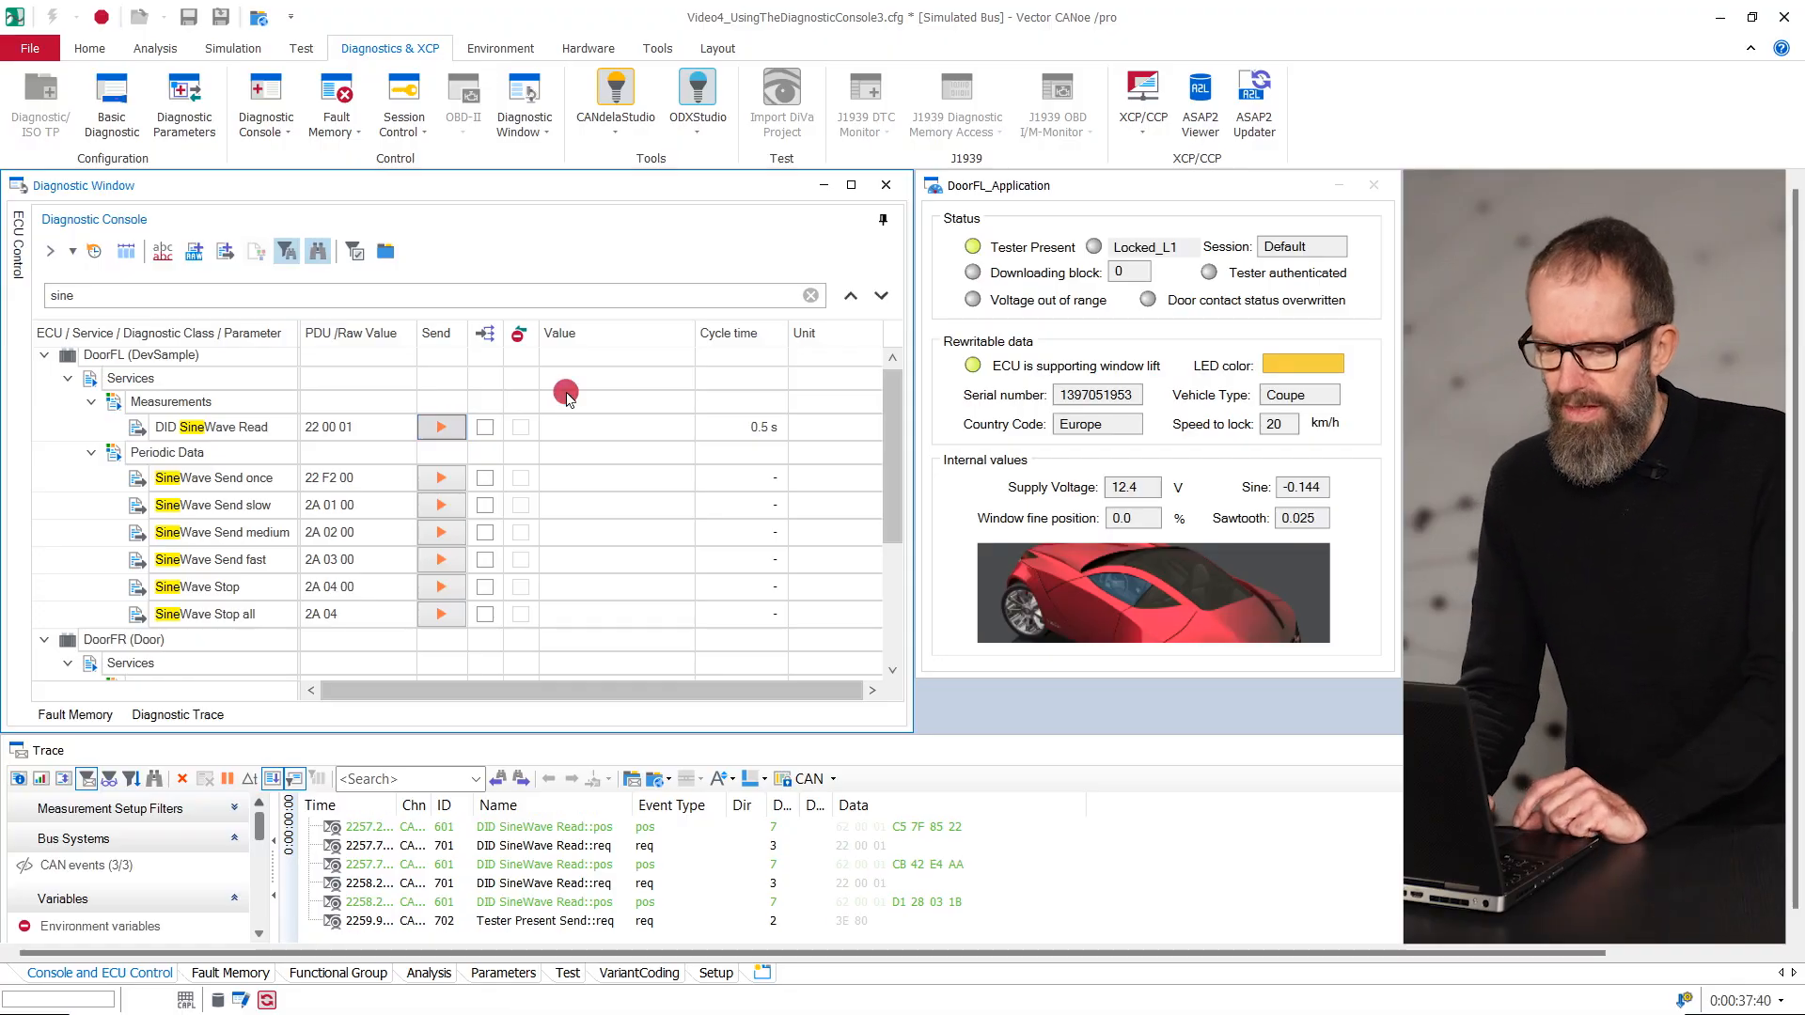
- Move the Cycle time column beside Send, and set the visible columns to include Length but not functional addressing or response suppression
drag(747, 340, 472, 332)
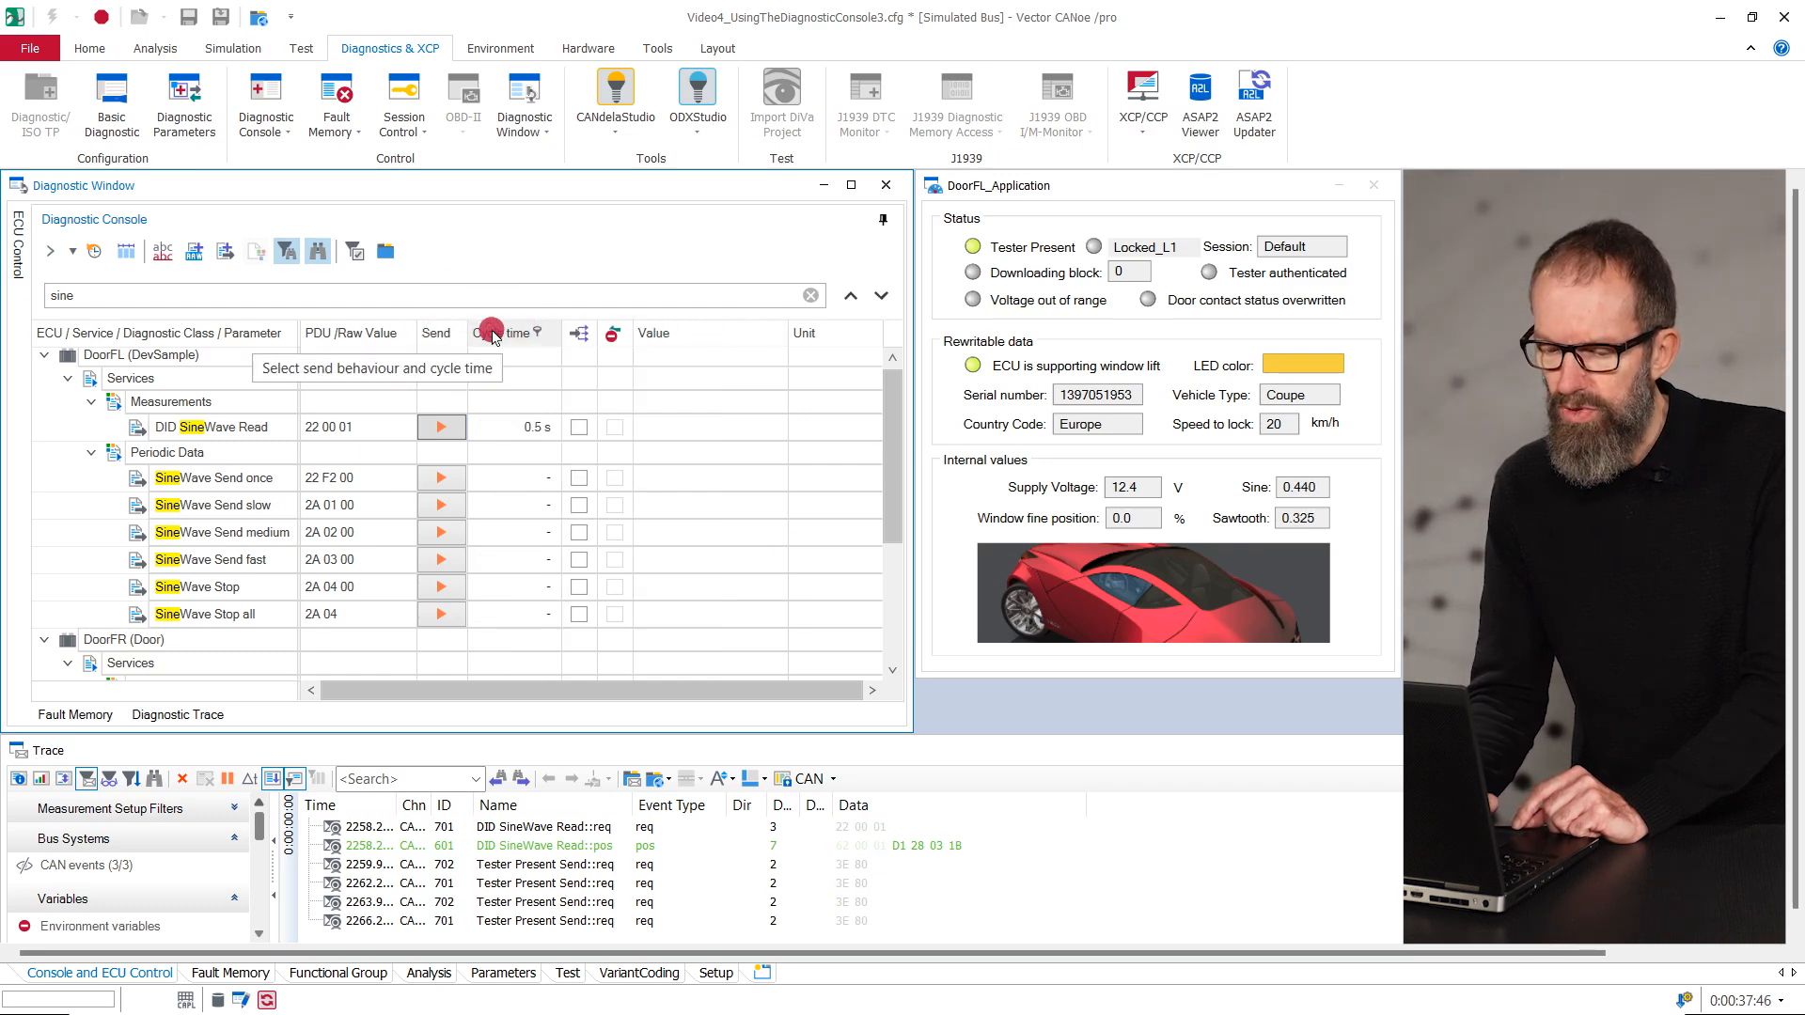
right_click(495, 335)
click(457, 376)
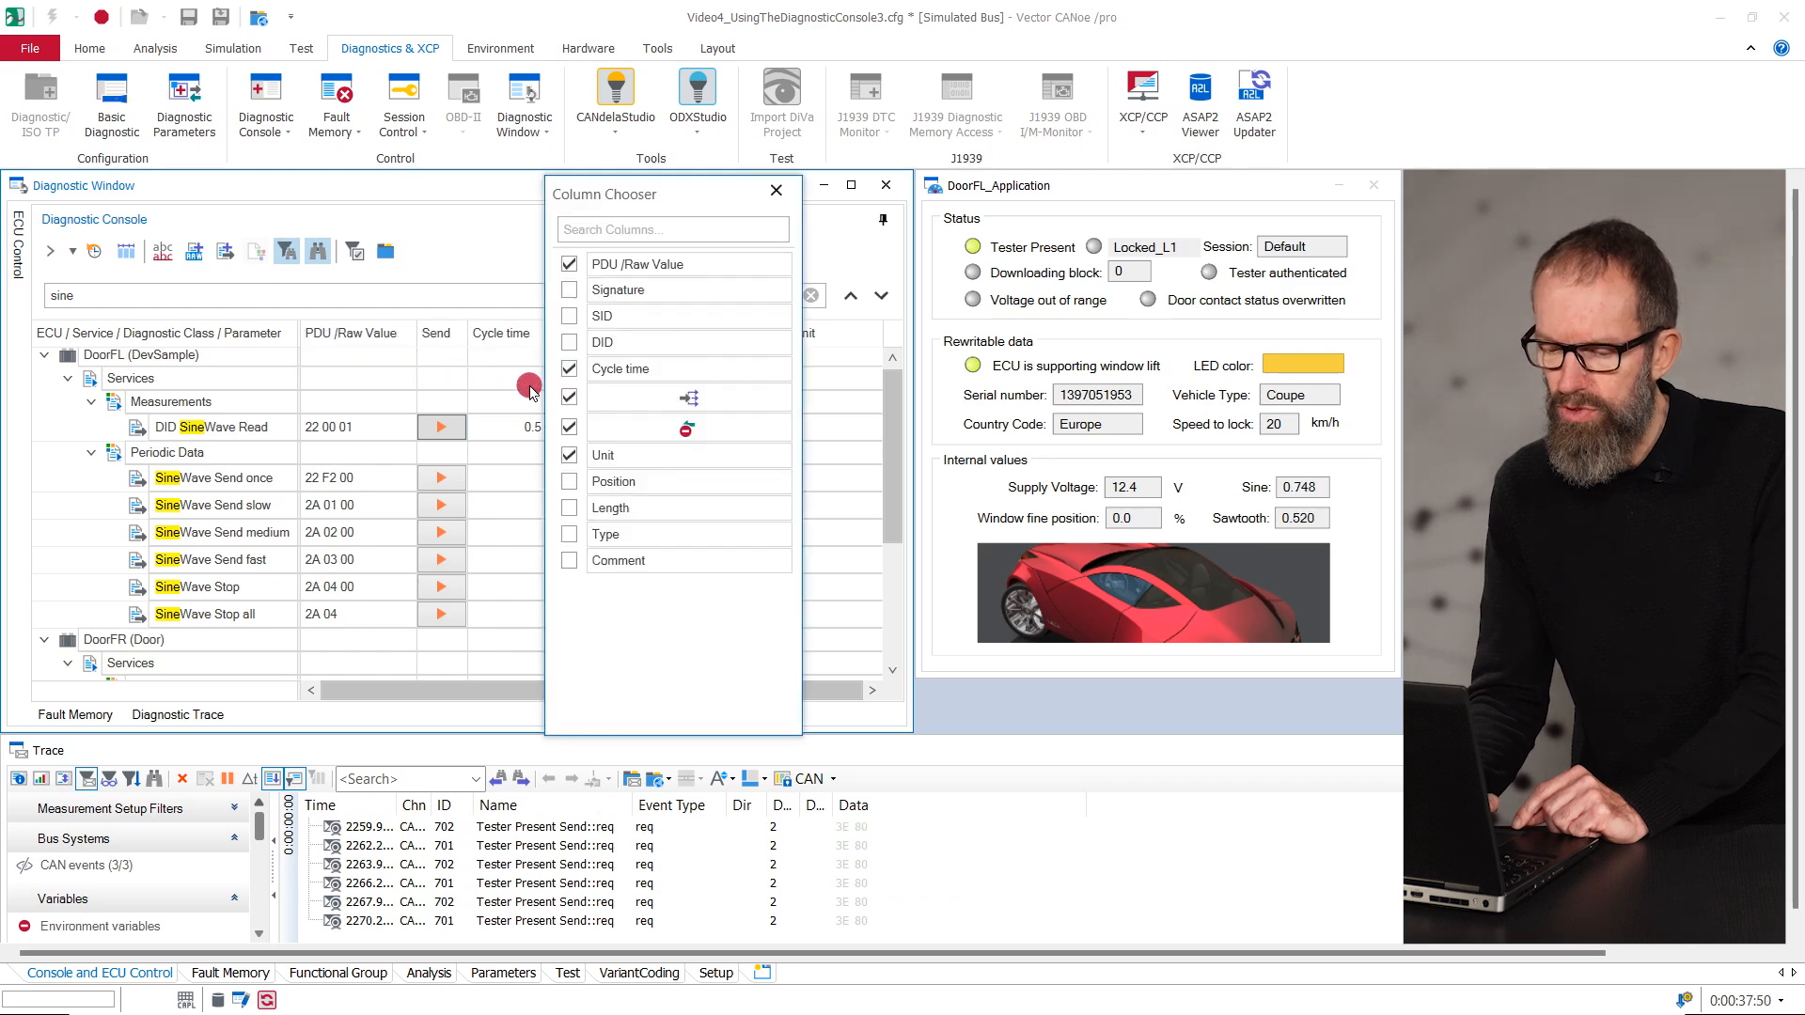
click(571, 512)
click(568, 428)
click(571, 398)
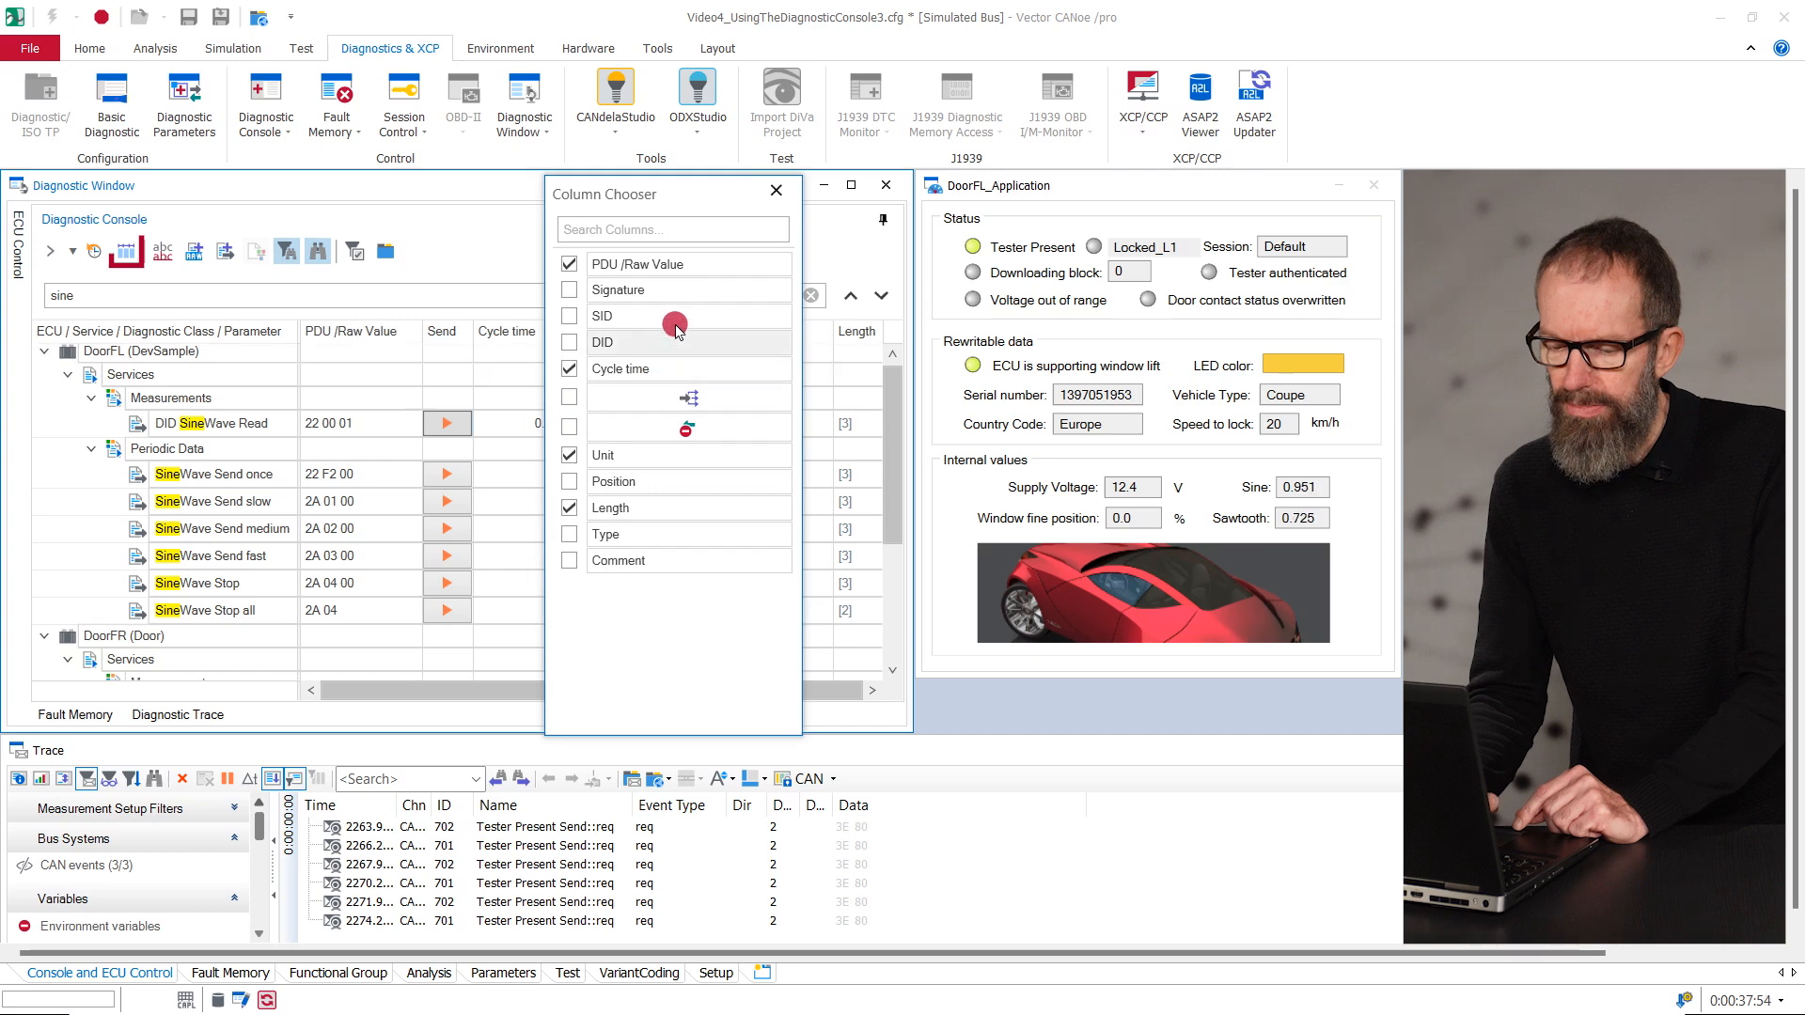
click(777, 191)
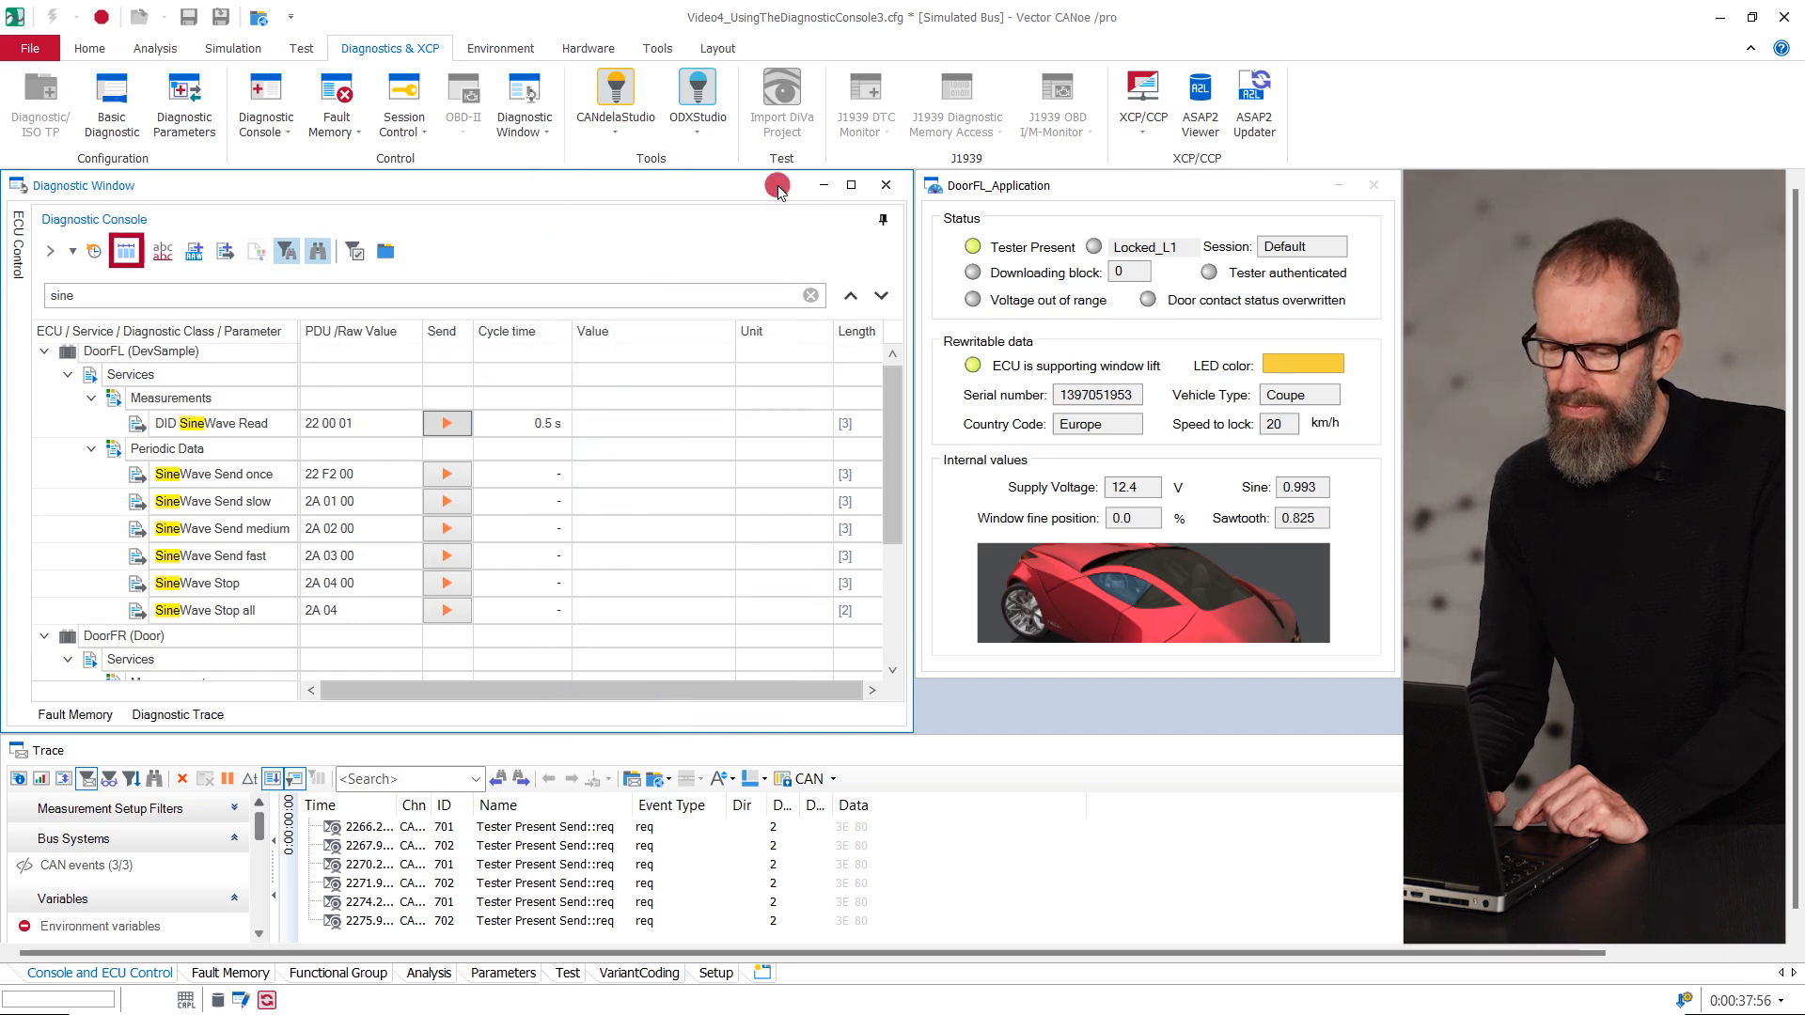
click(128, 253)
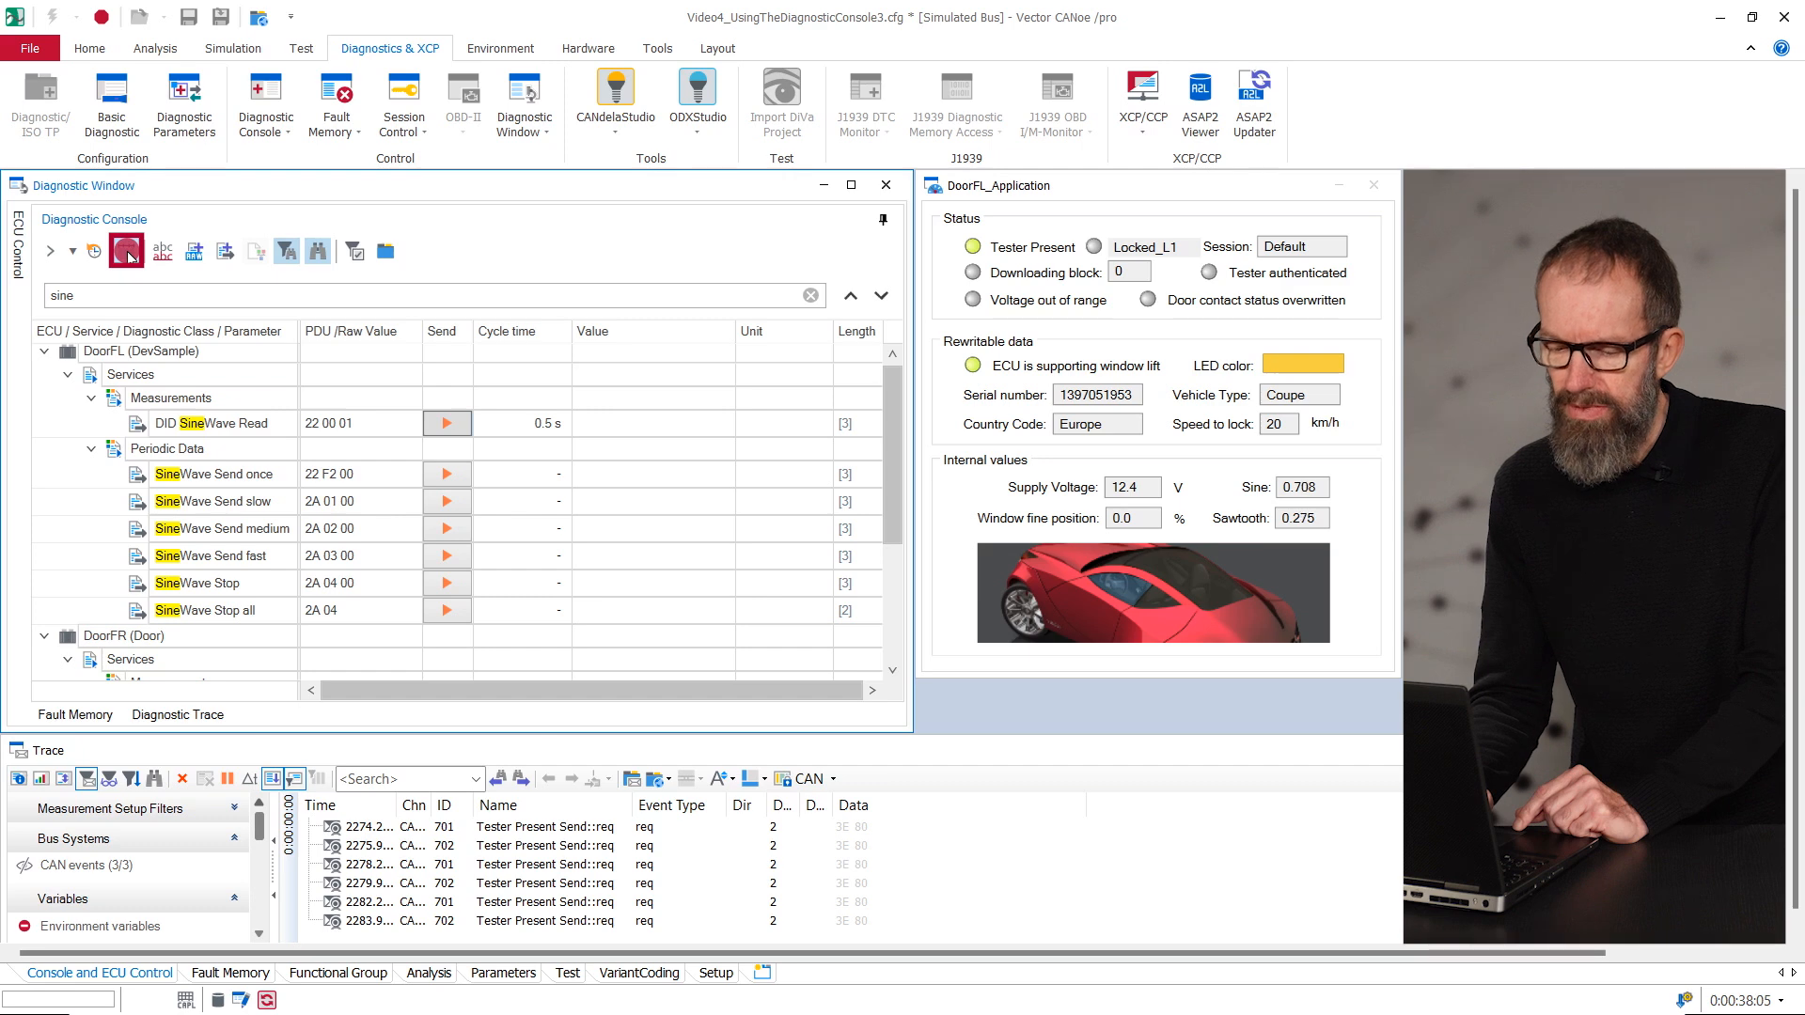
- Create a raw message from DoorFL's DID SineWave Read, set its raw value to 98 87, and send it
click(194, 254)
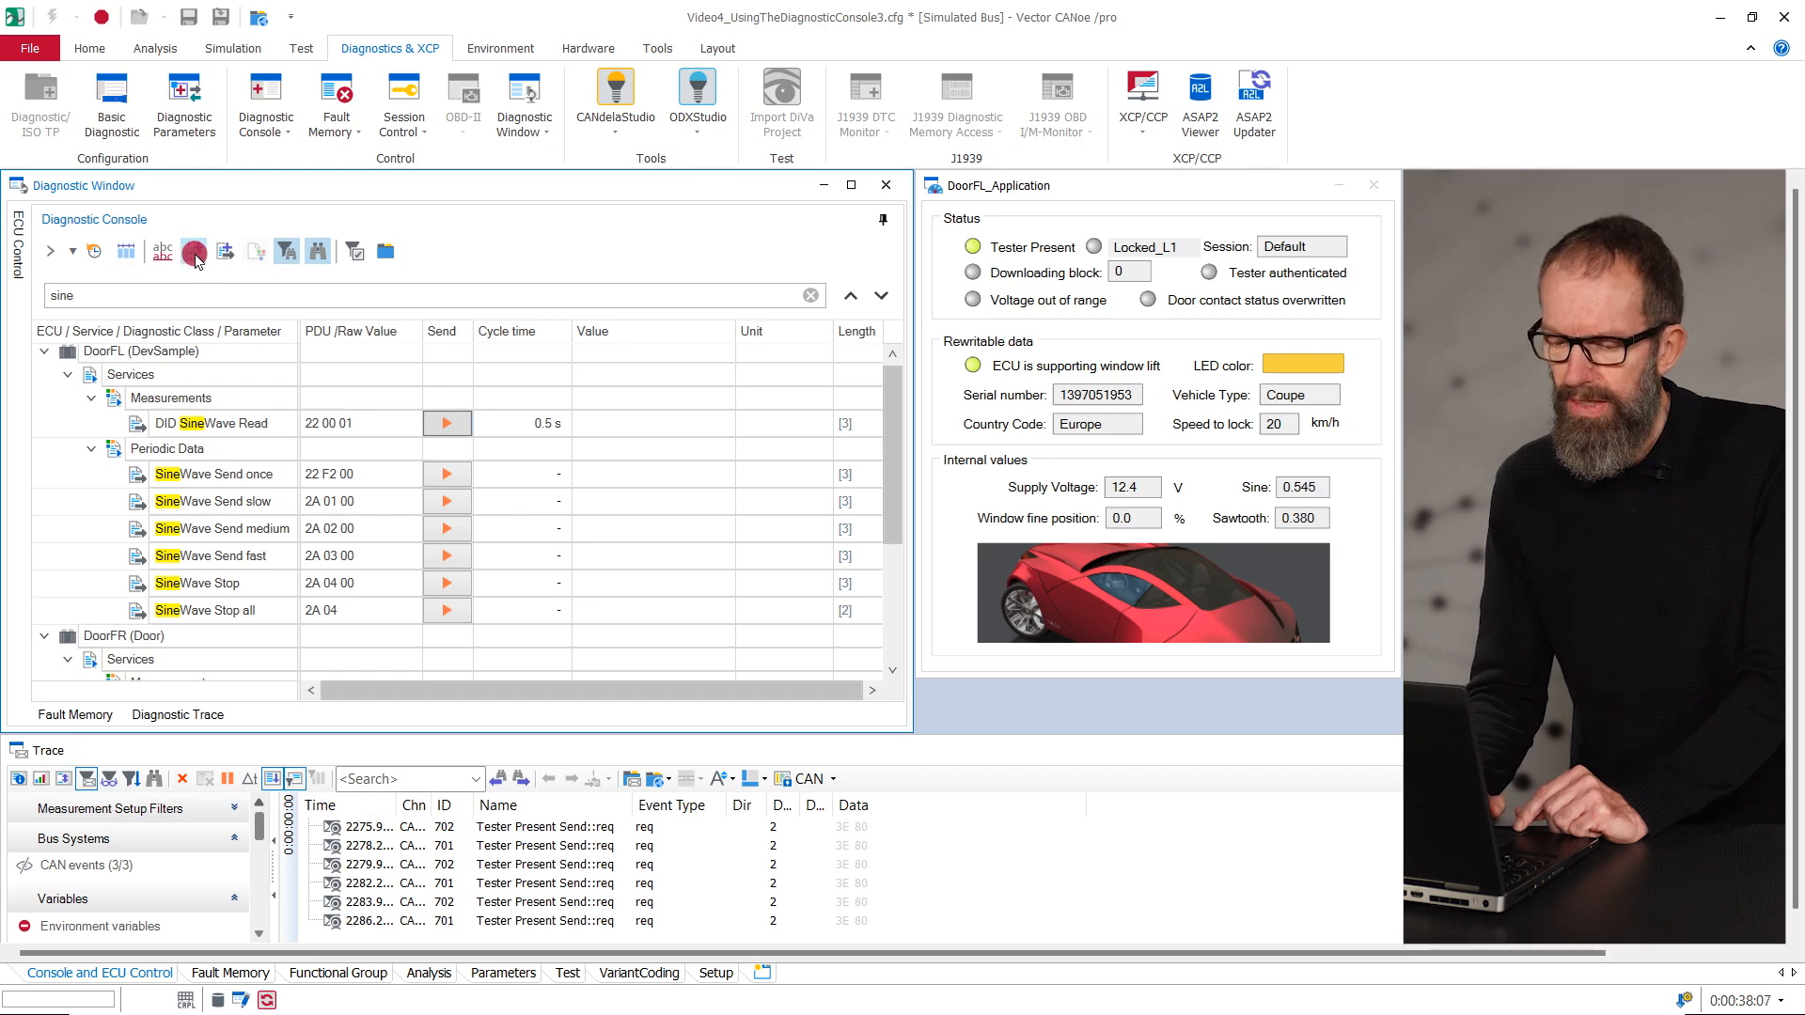
click(194, 254)
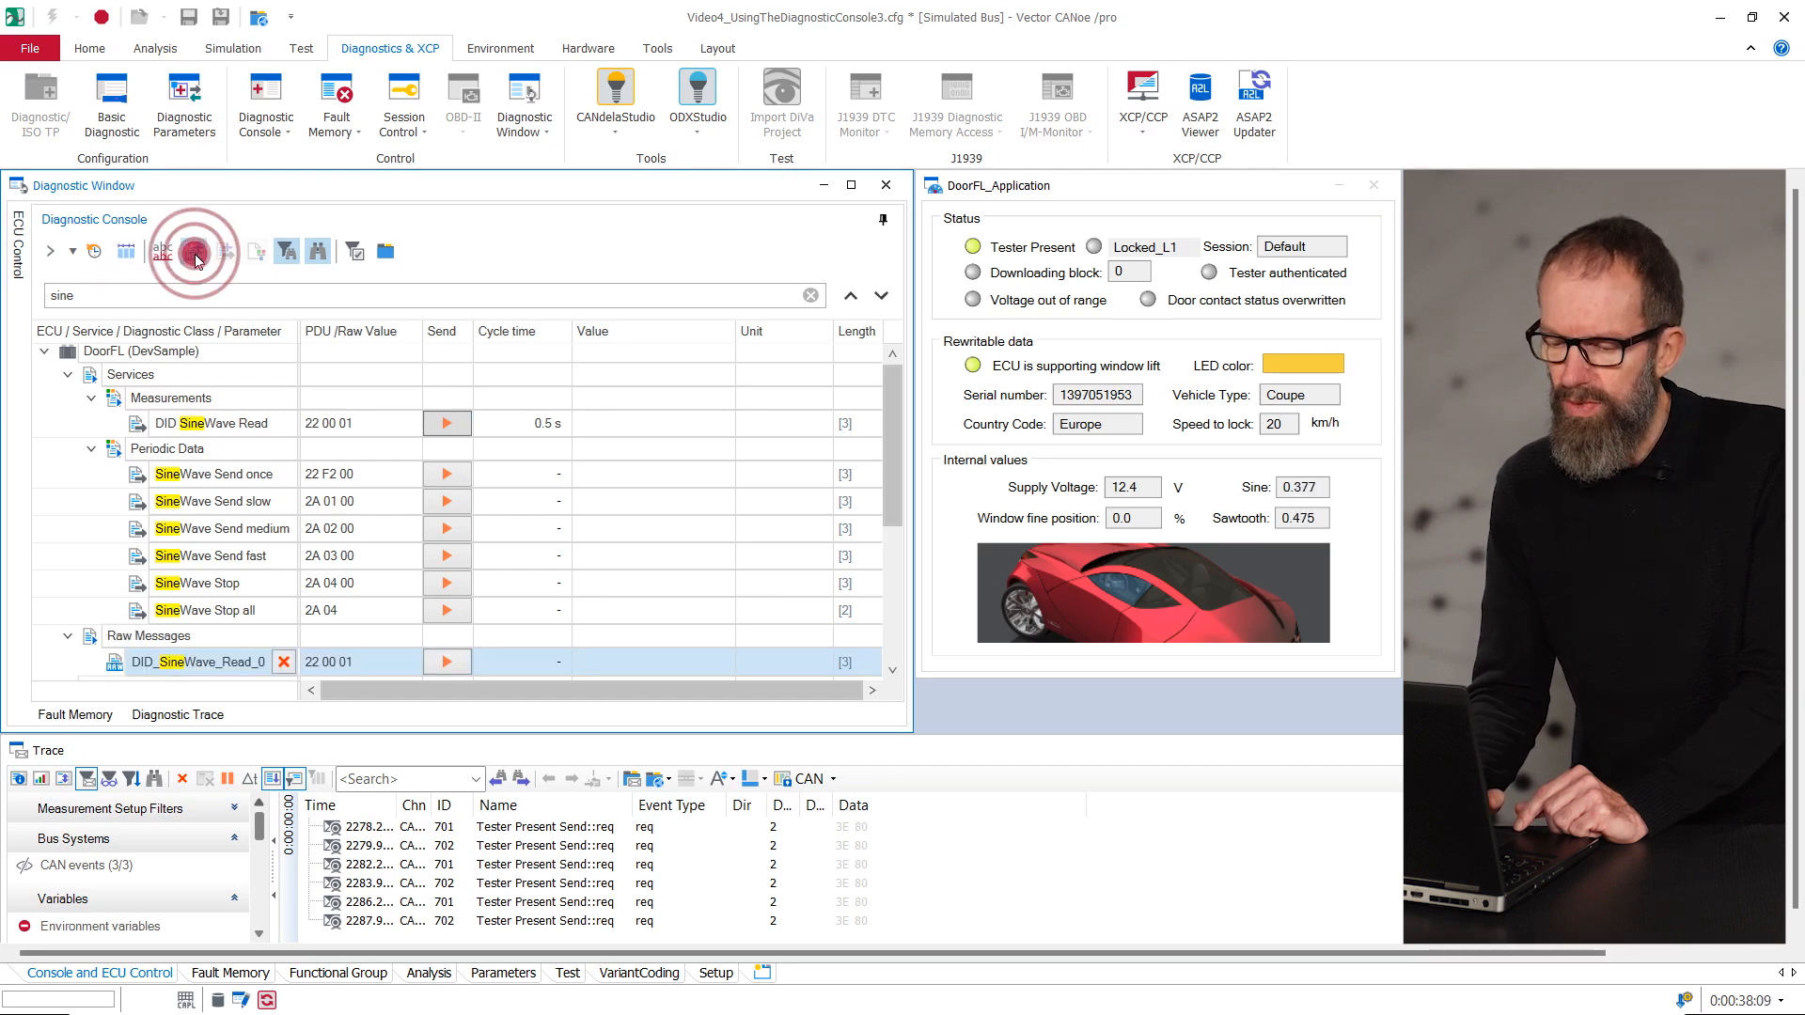
click(237, 507)
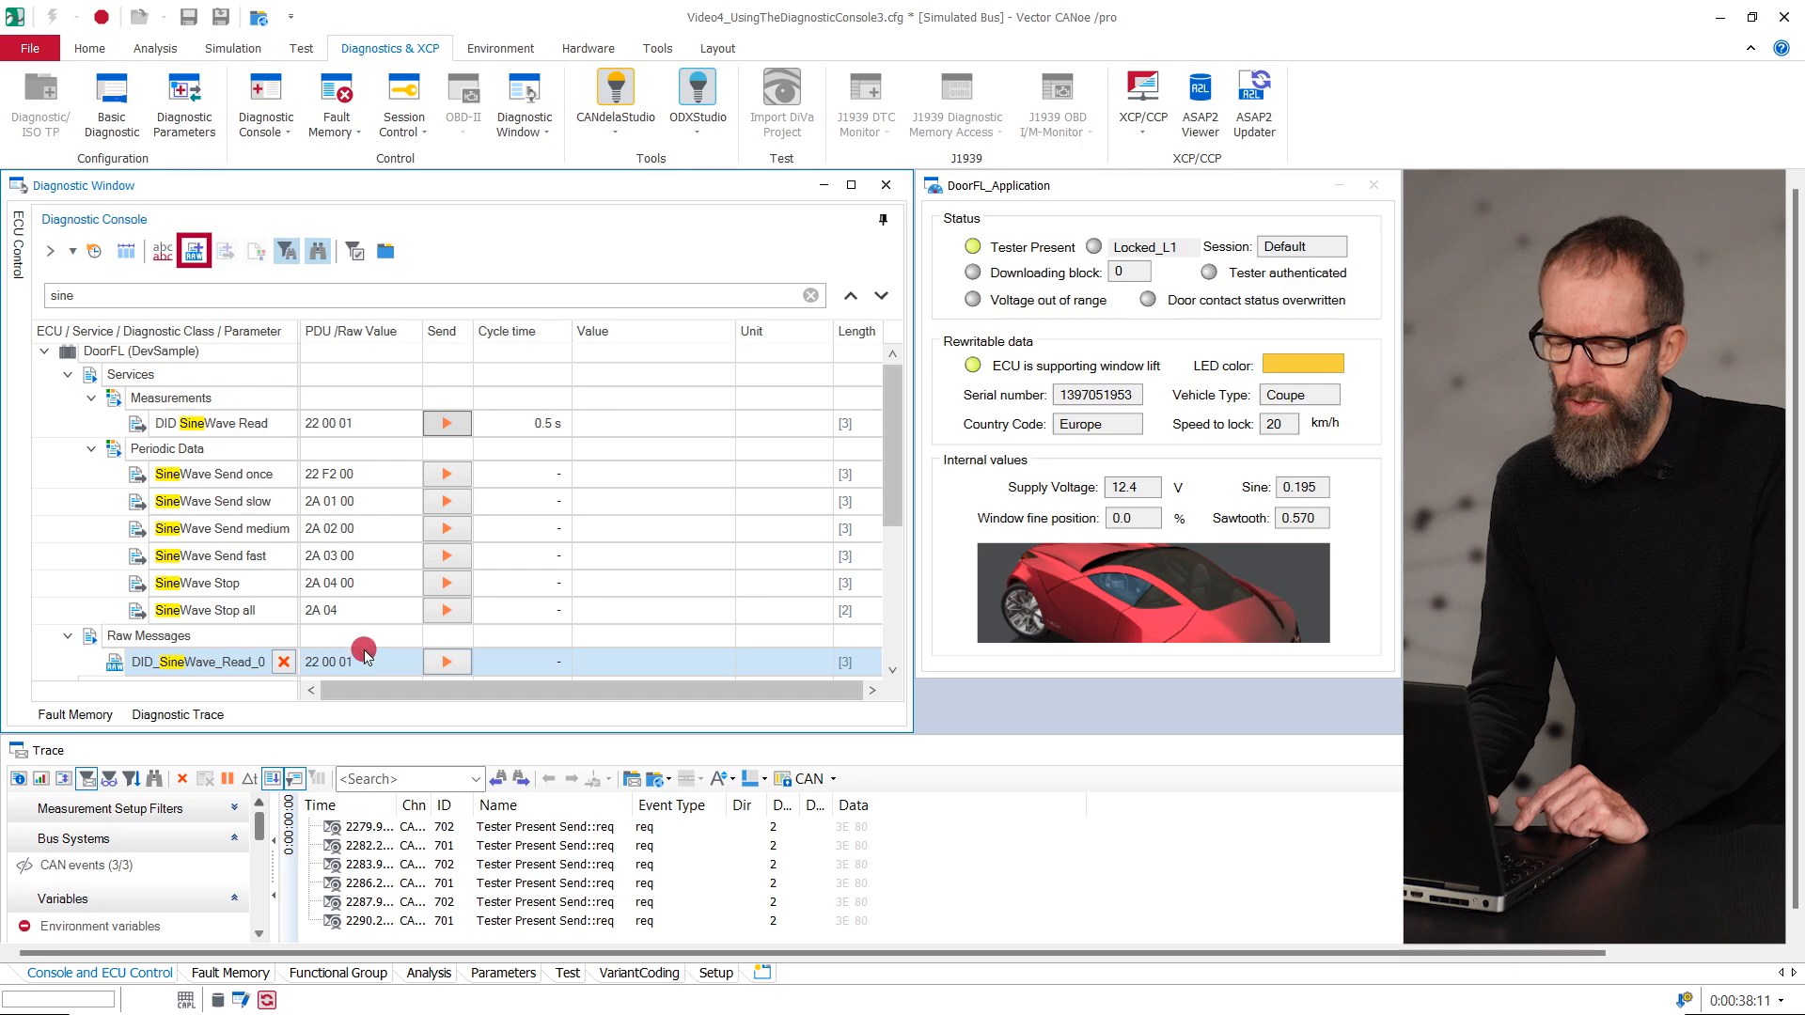
key(ctrl+a)
text(98 87)
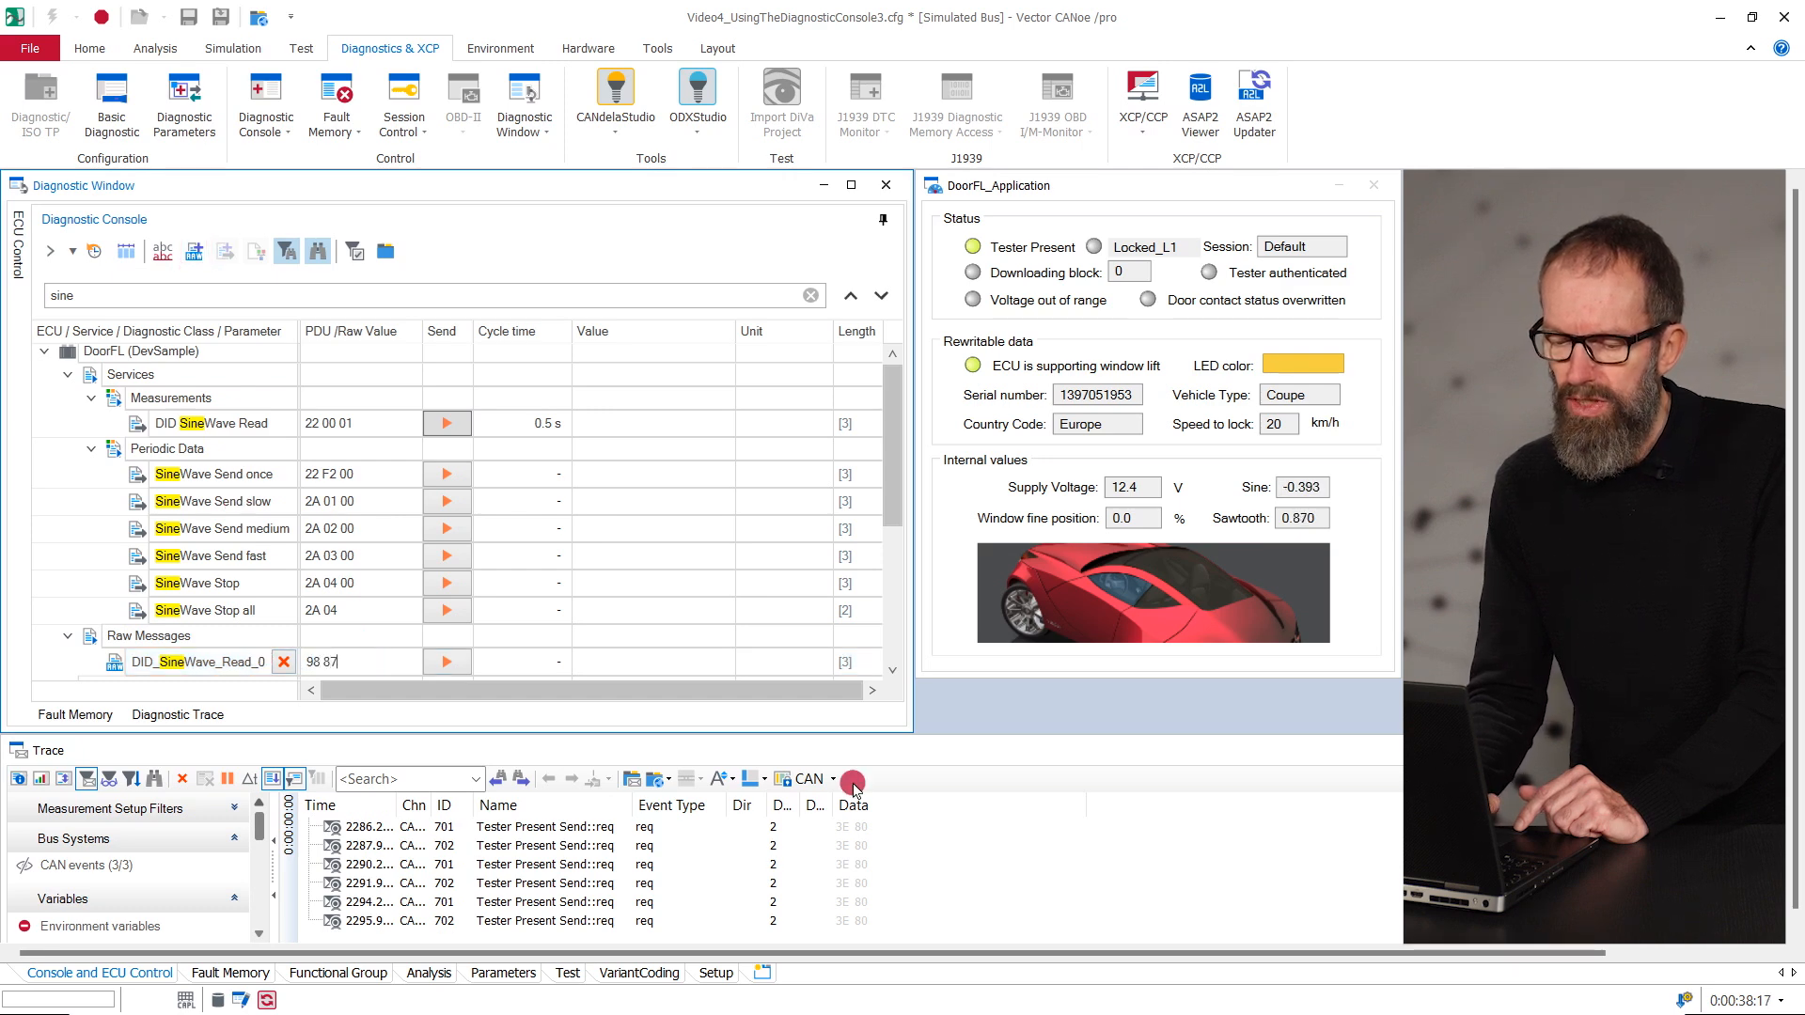
click(442, 662)
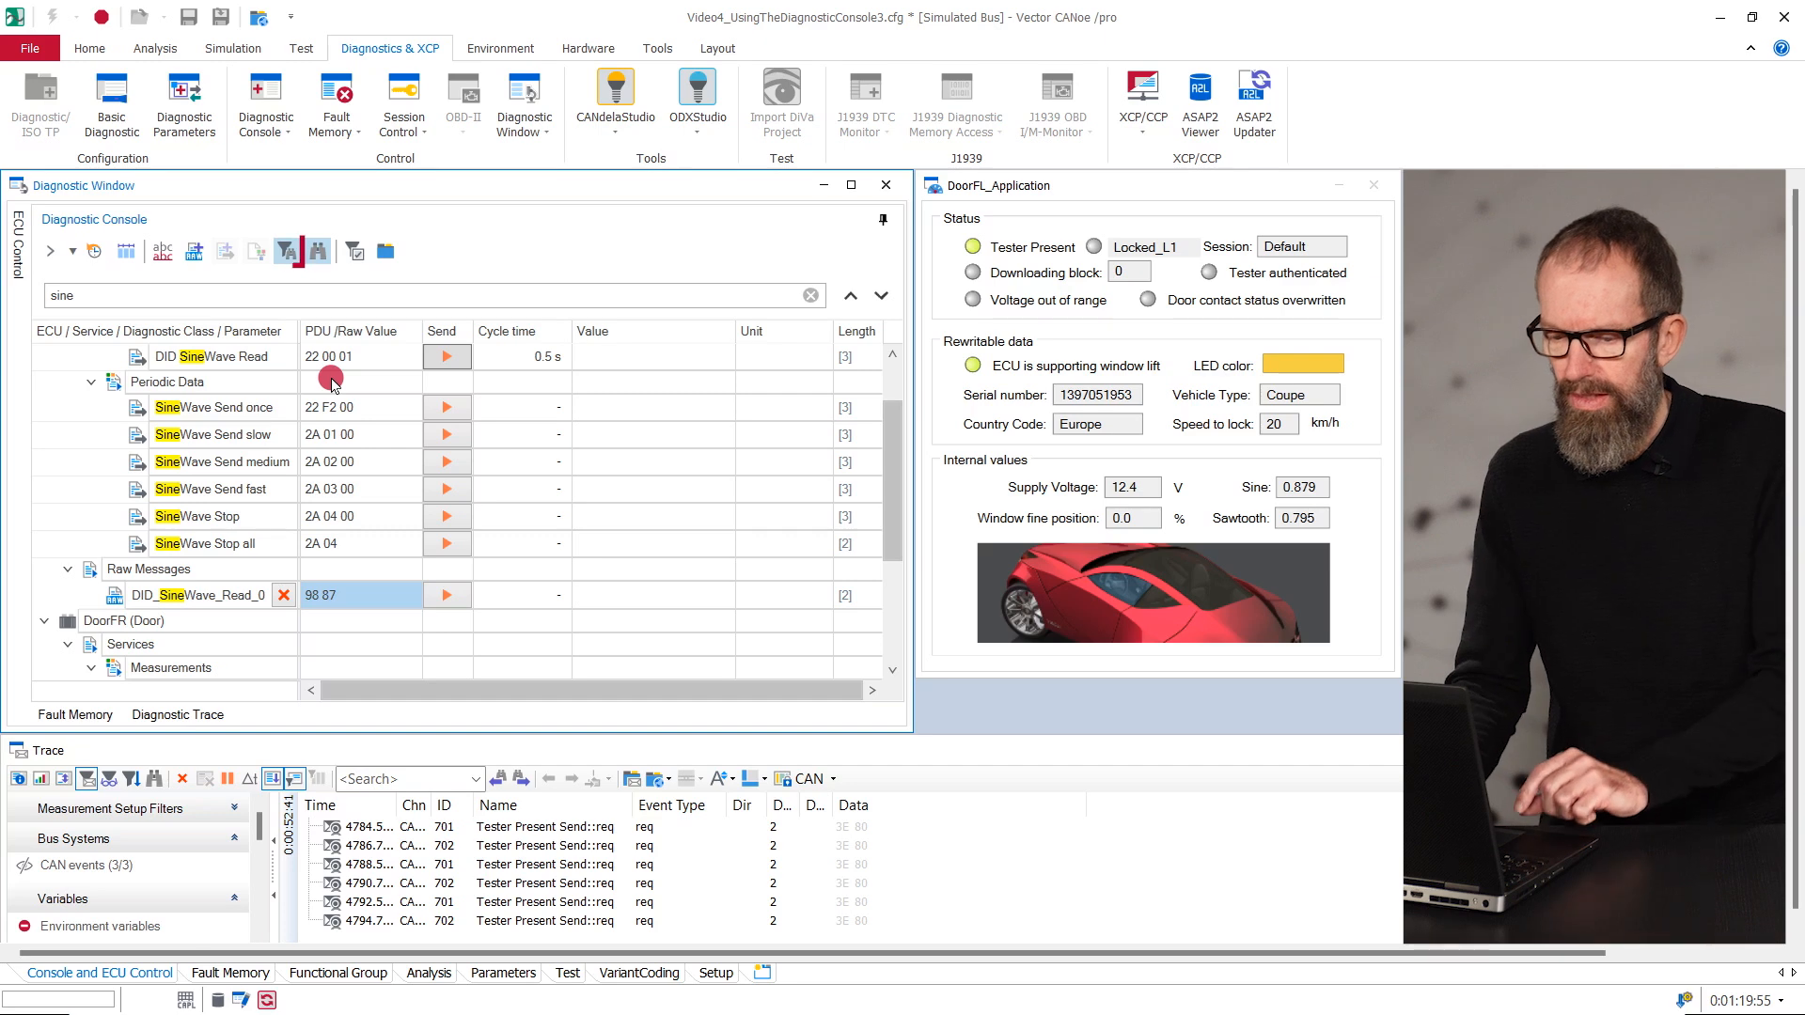
- Turn off filtering by search term in the Diagnostic Console and search for "part"
click(290, 263)
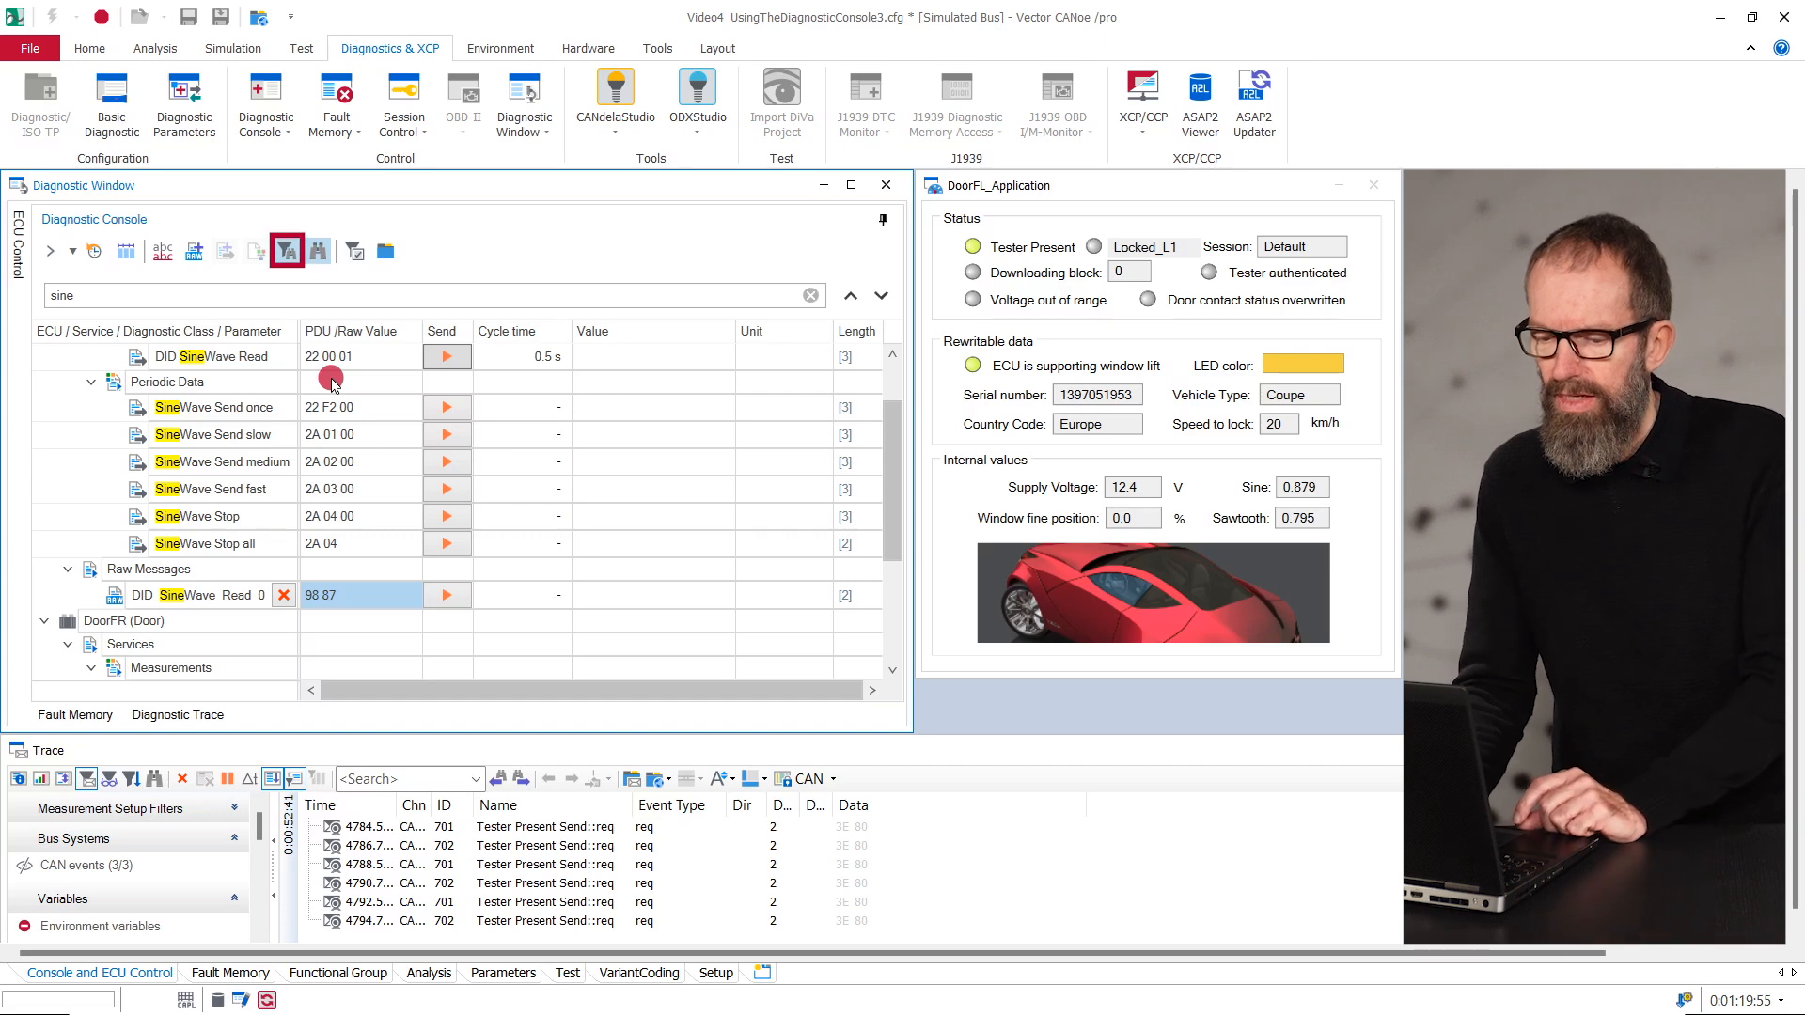
click(289, 258)
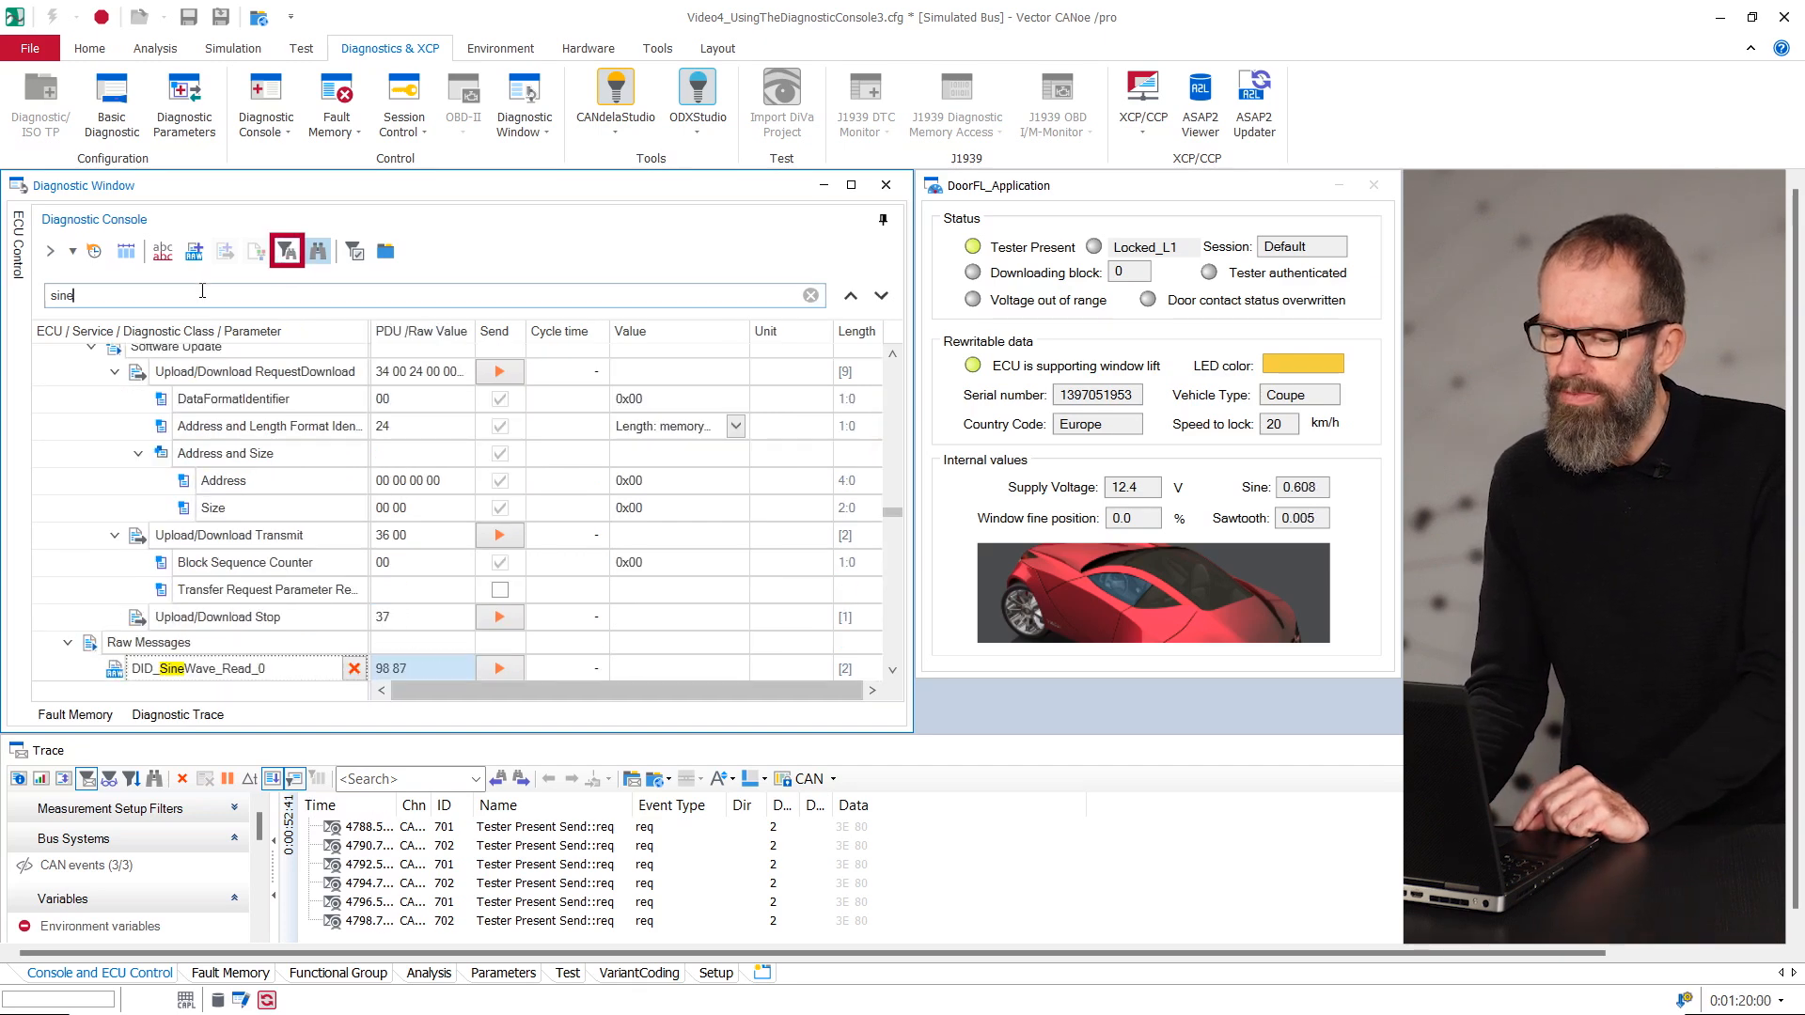
text(t)
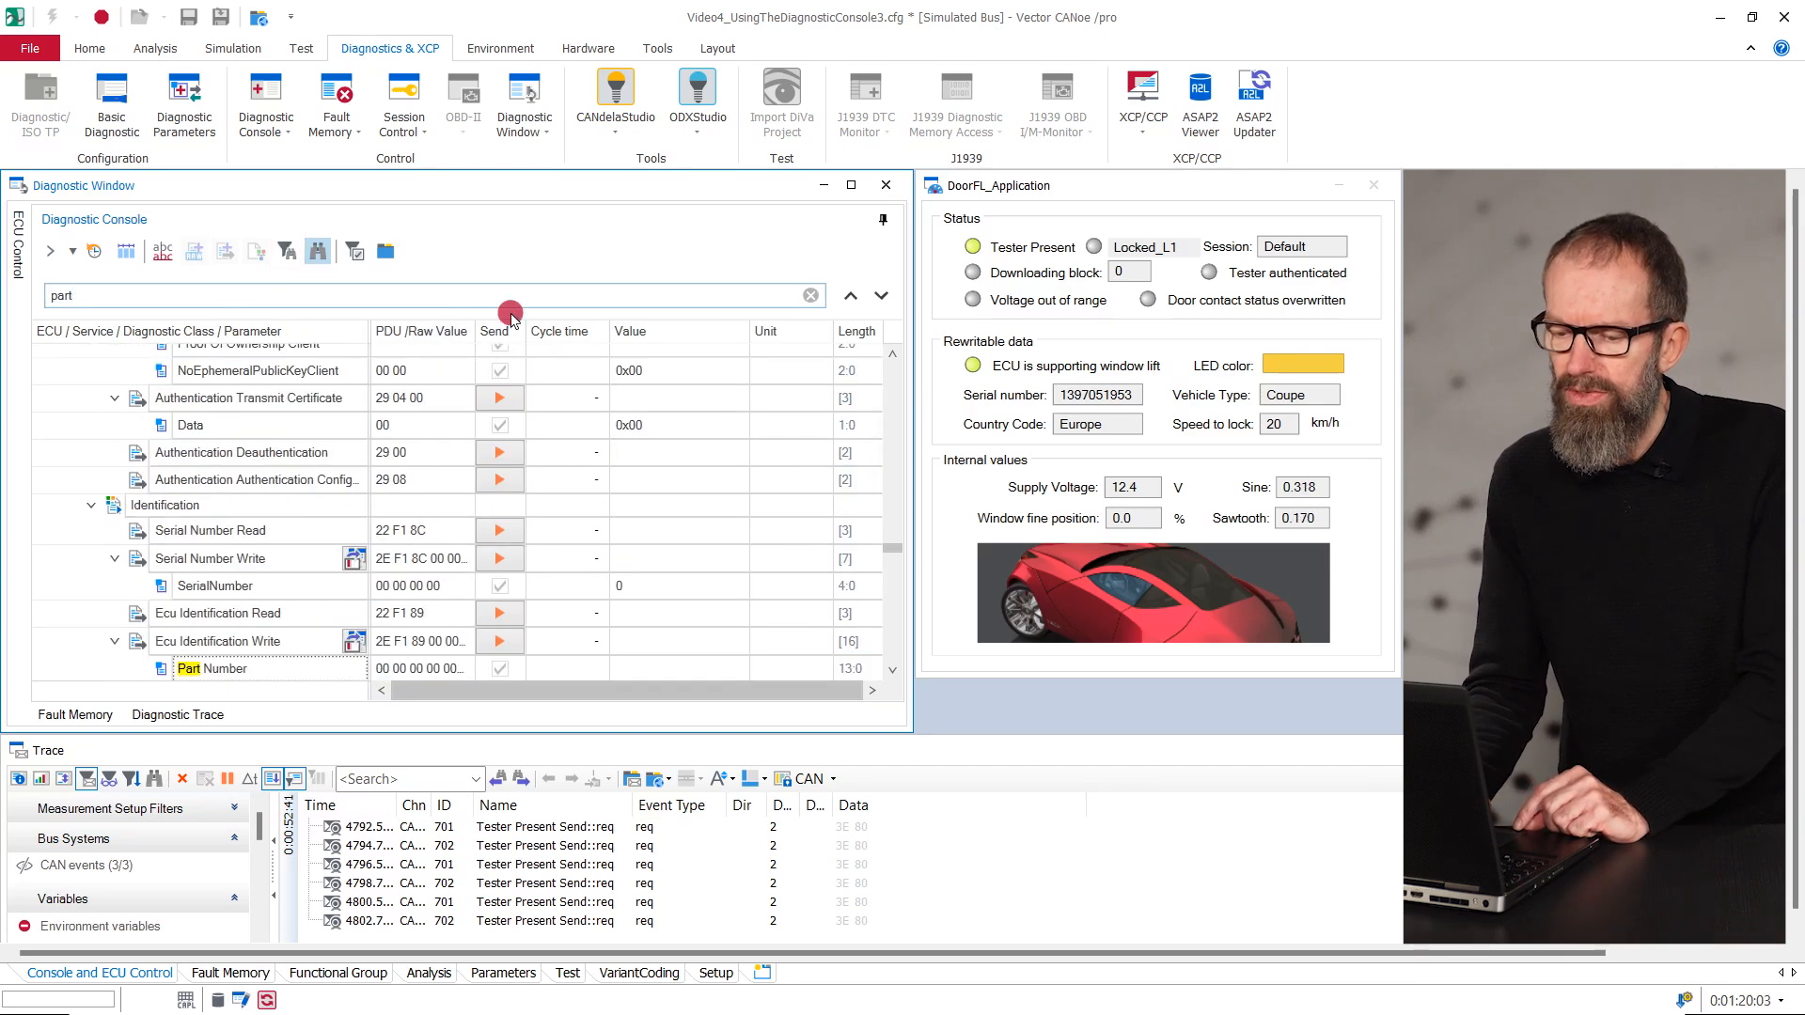
- Create a user-defined message from DoorFL's Ecu Identification Write and name it MyService
scroll(546, 423, down, 4)
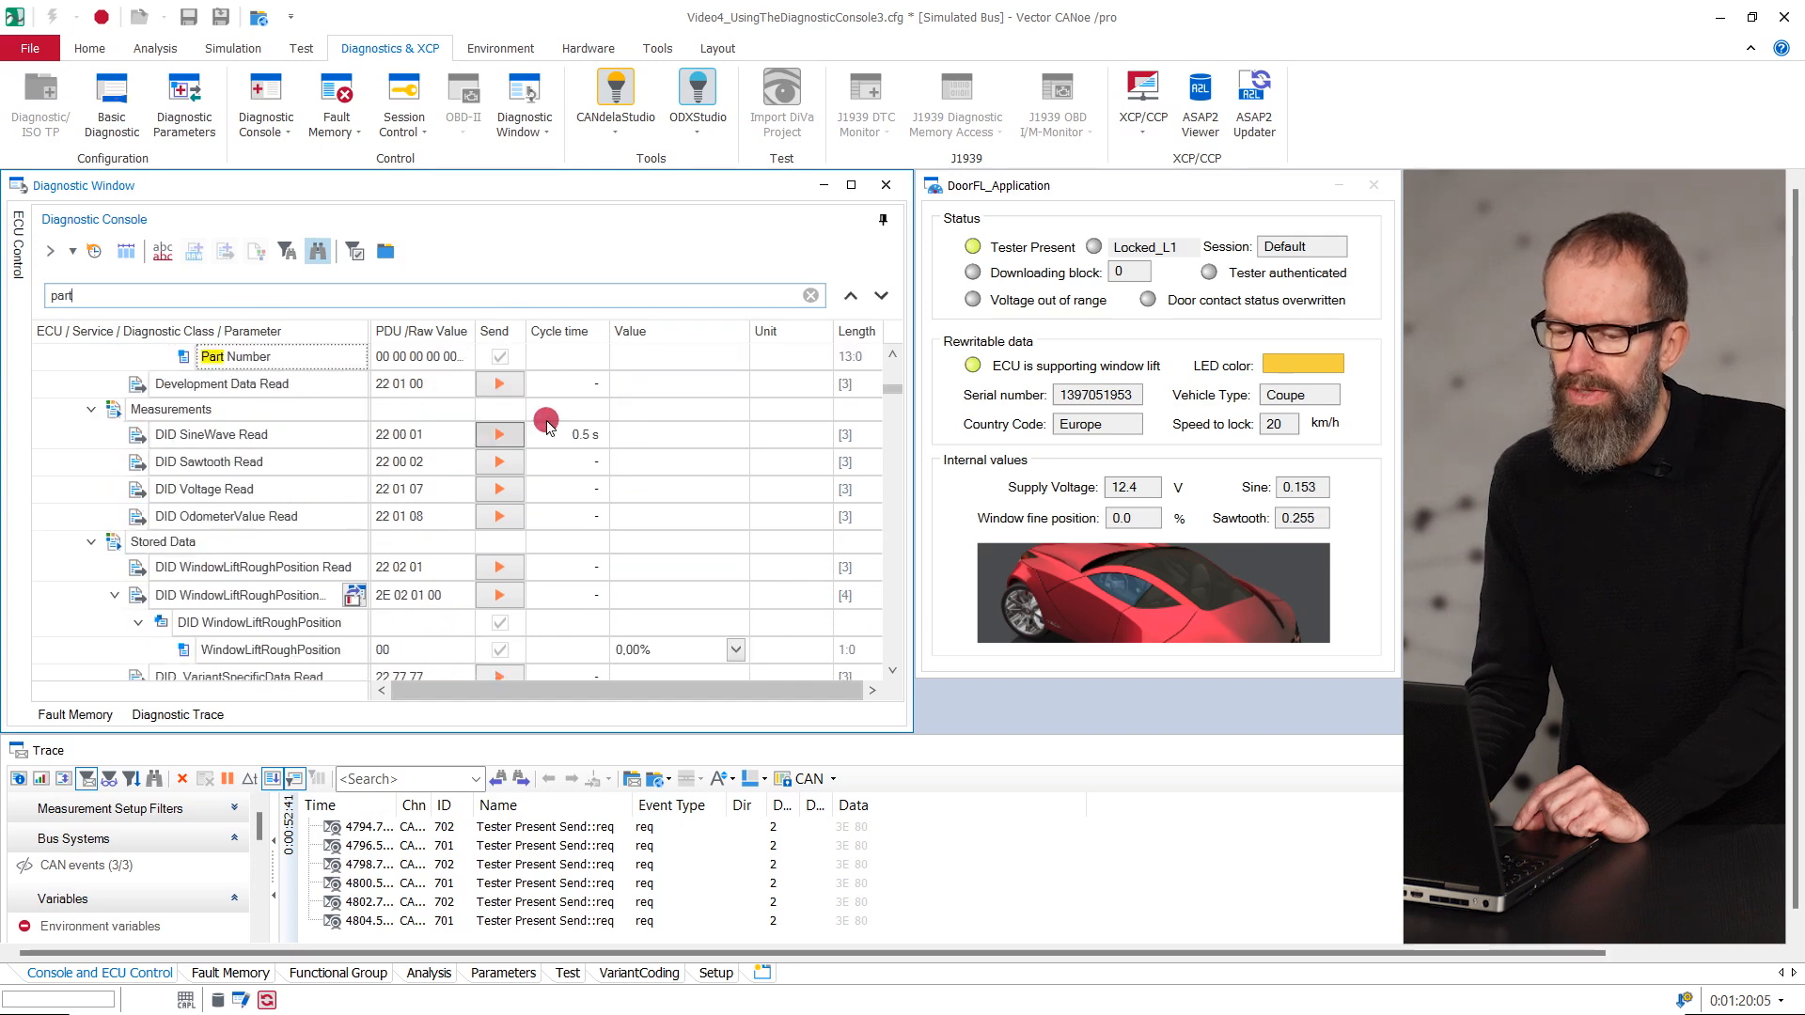
scroll(548, 425, up, 1)
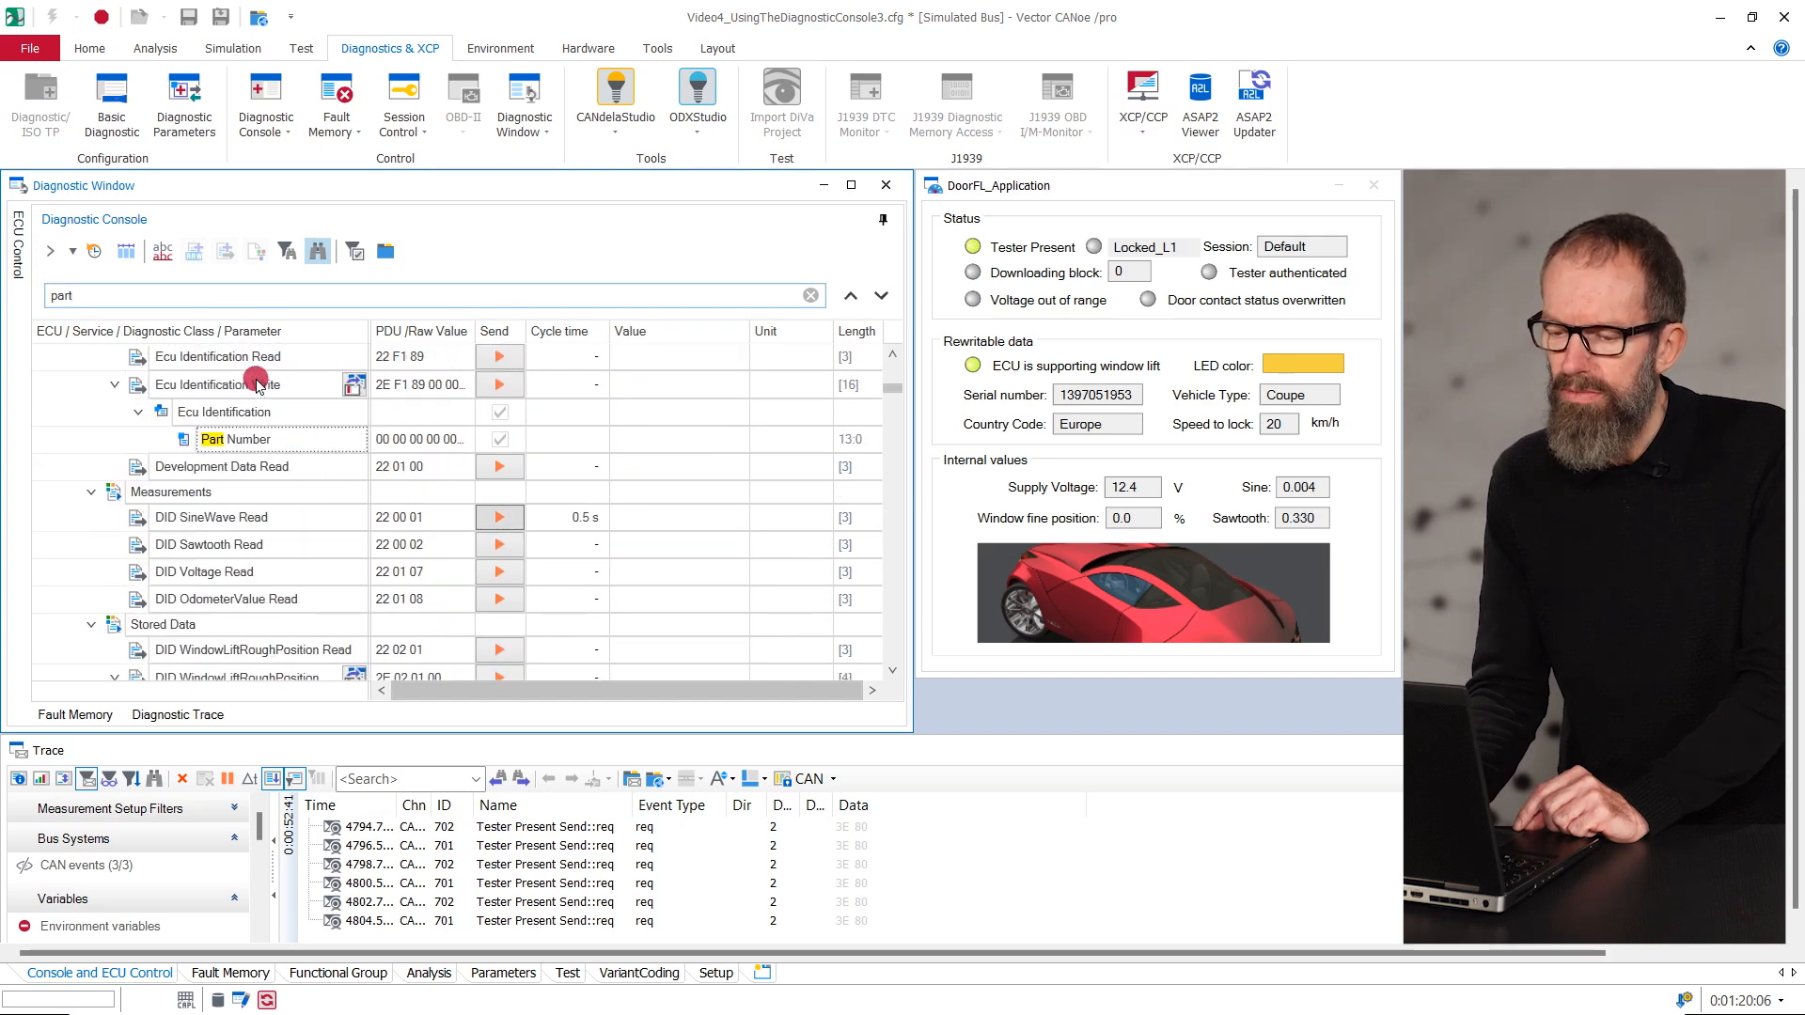
click(255, 386)
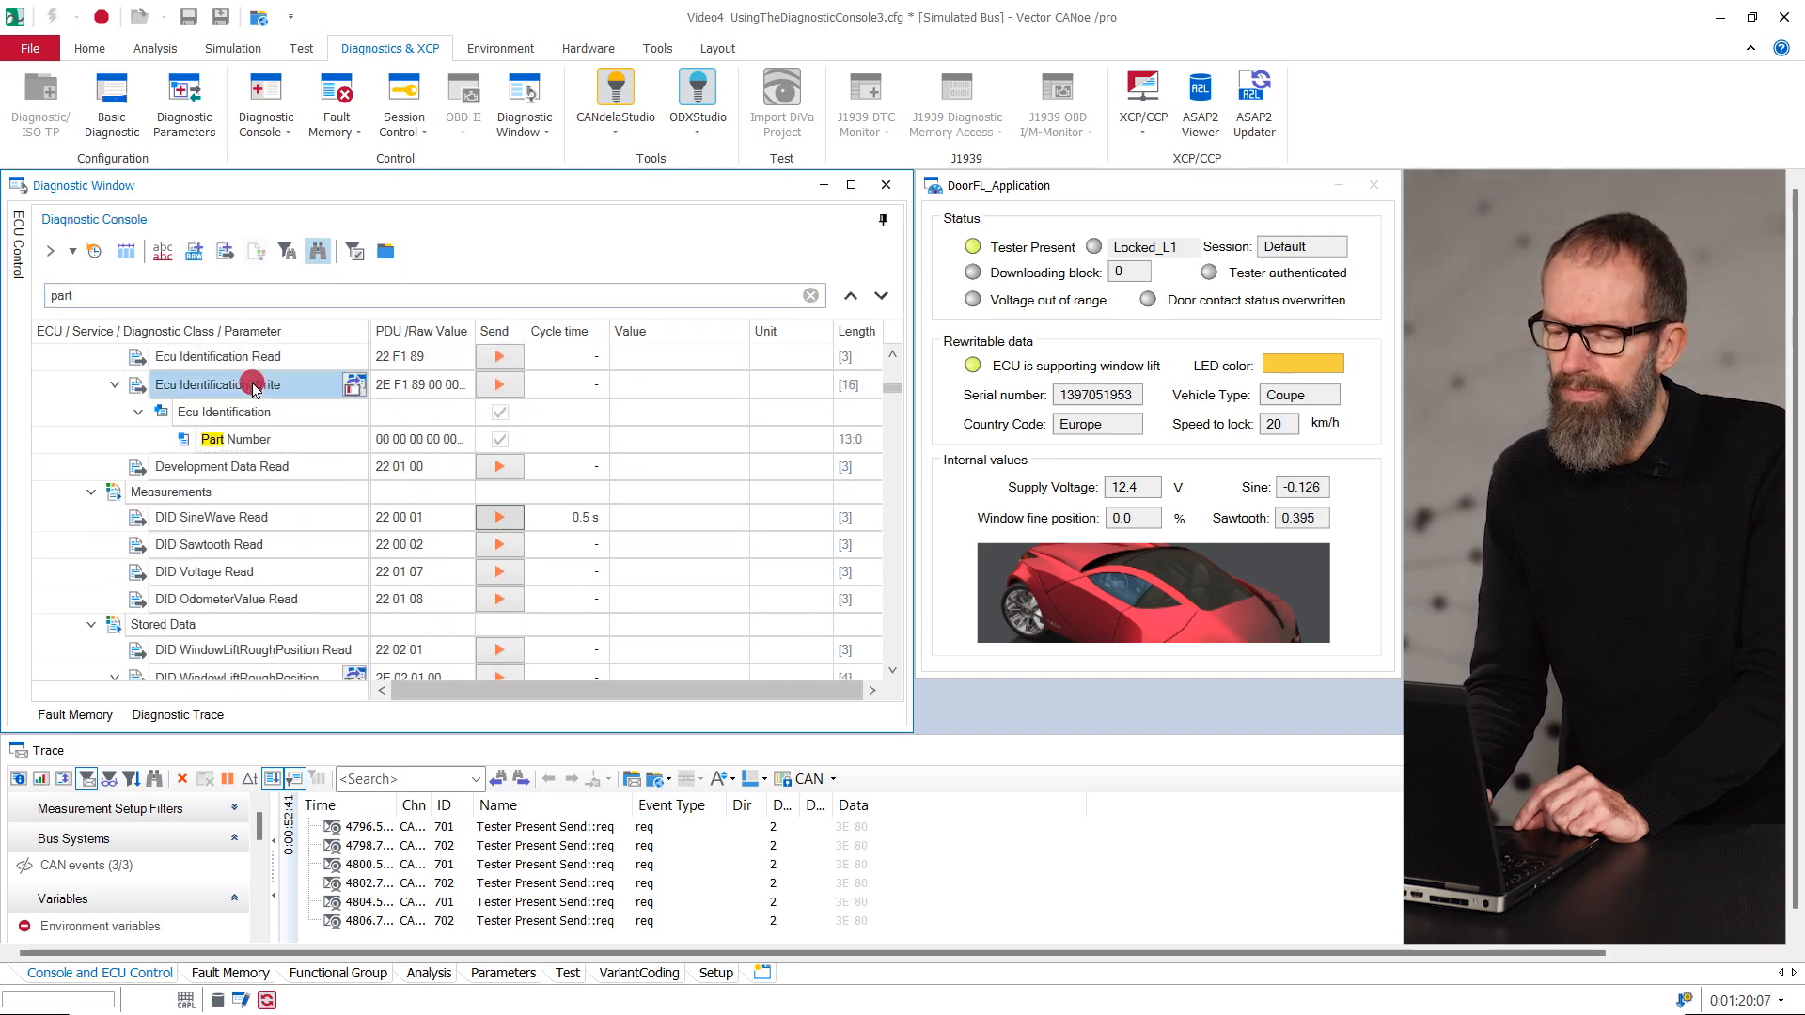
click(226, 251)
click(81, 668)
text(MyService)
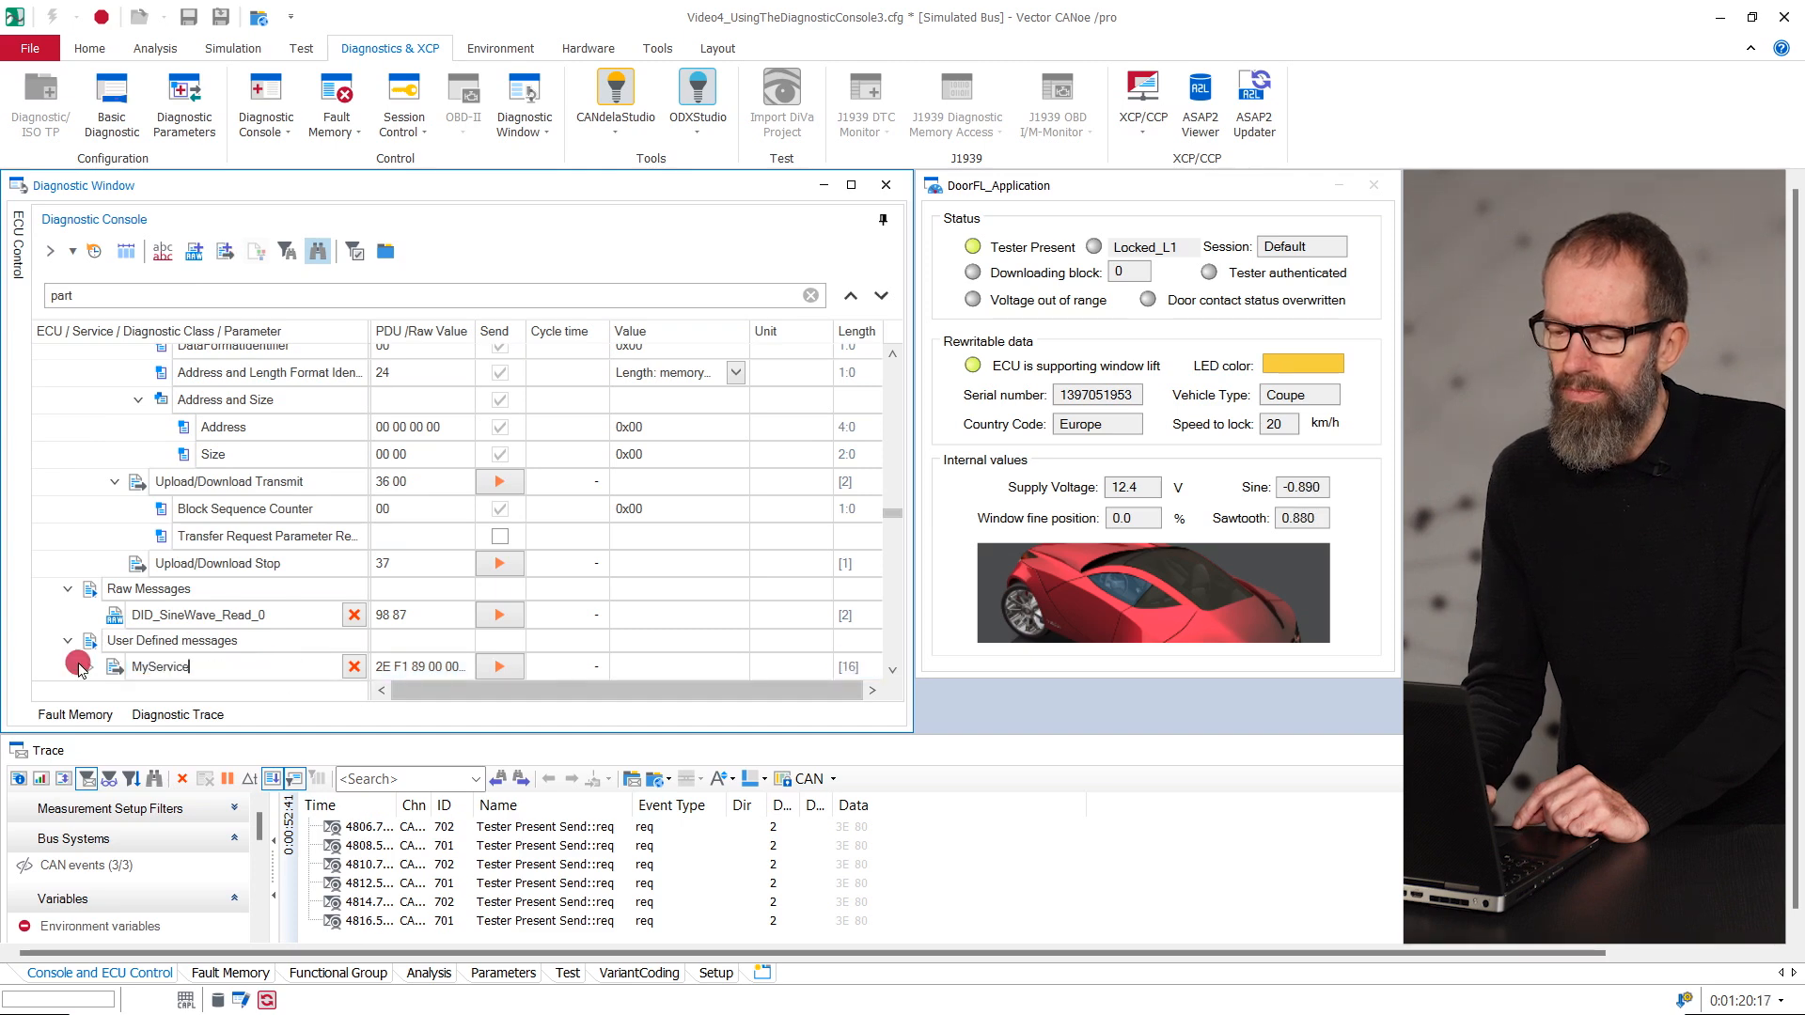
key(Return)
- Set the Part Number parameter of MyService to 123456789 and send the request
scroll(34, 647, down, 1)
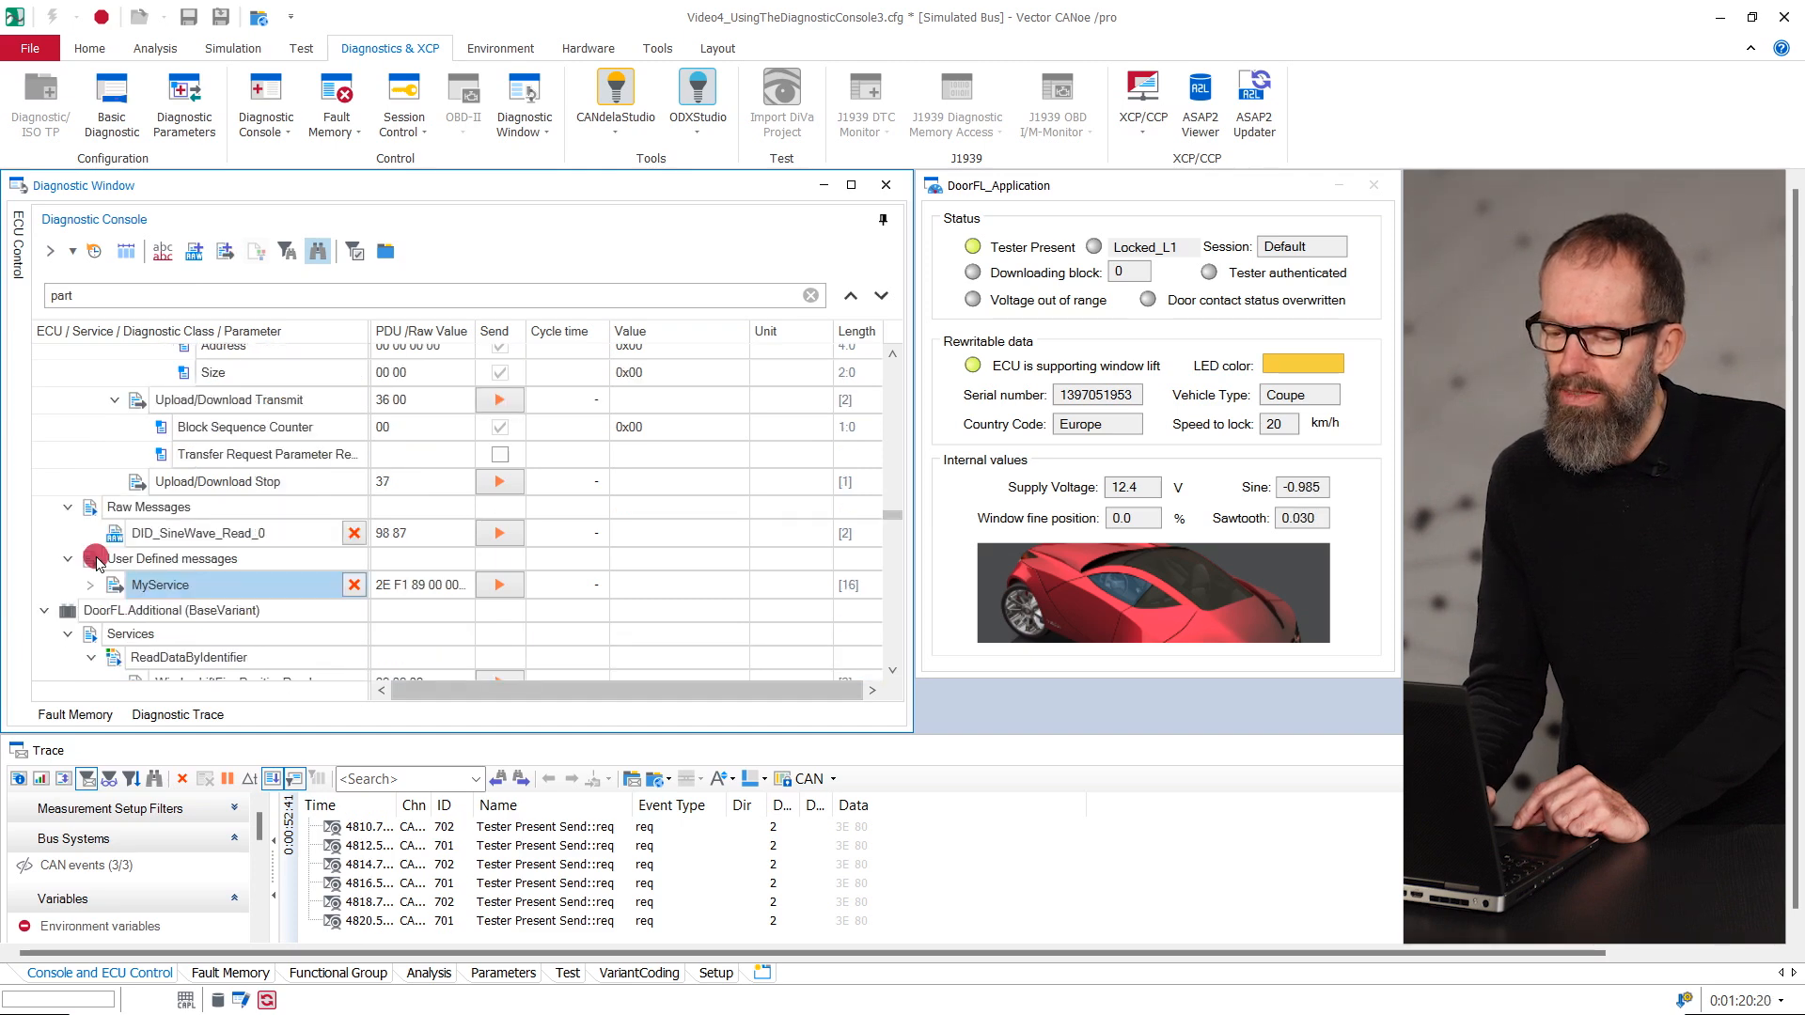
click(90, 585)
click(112, 609)
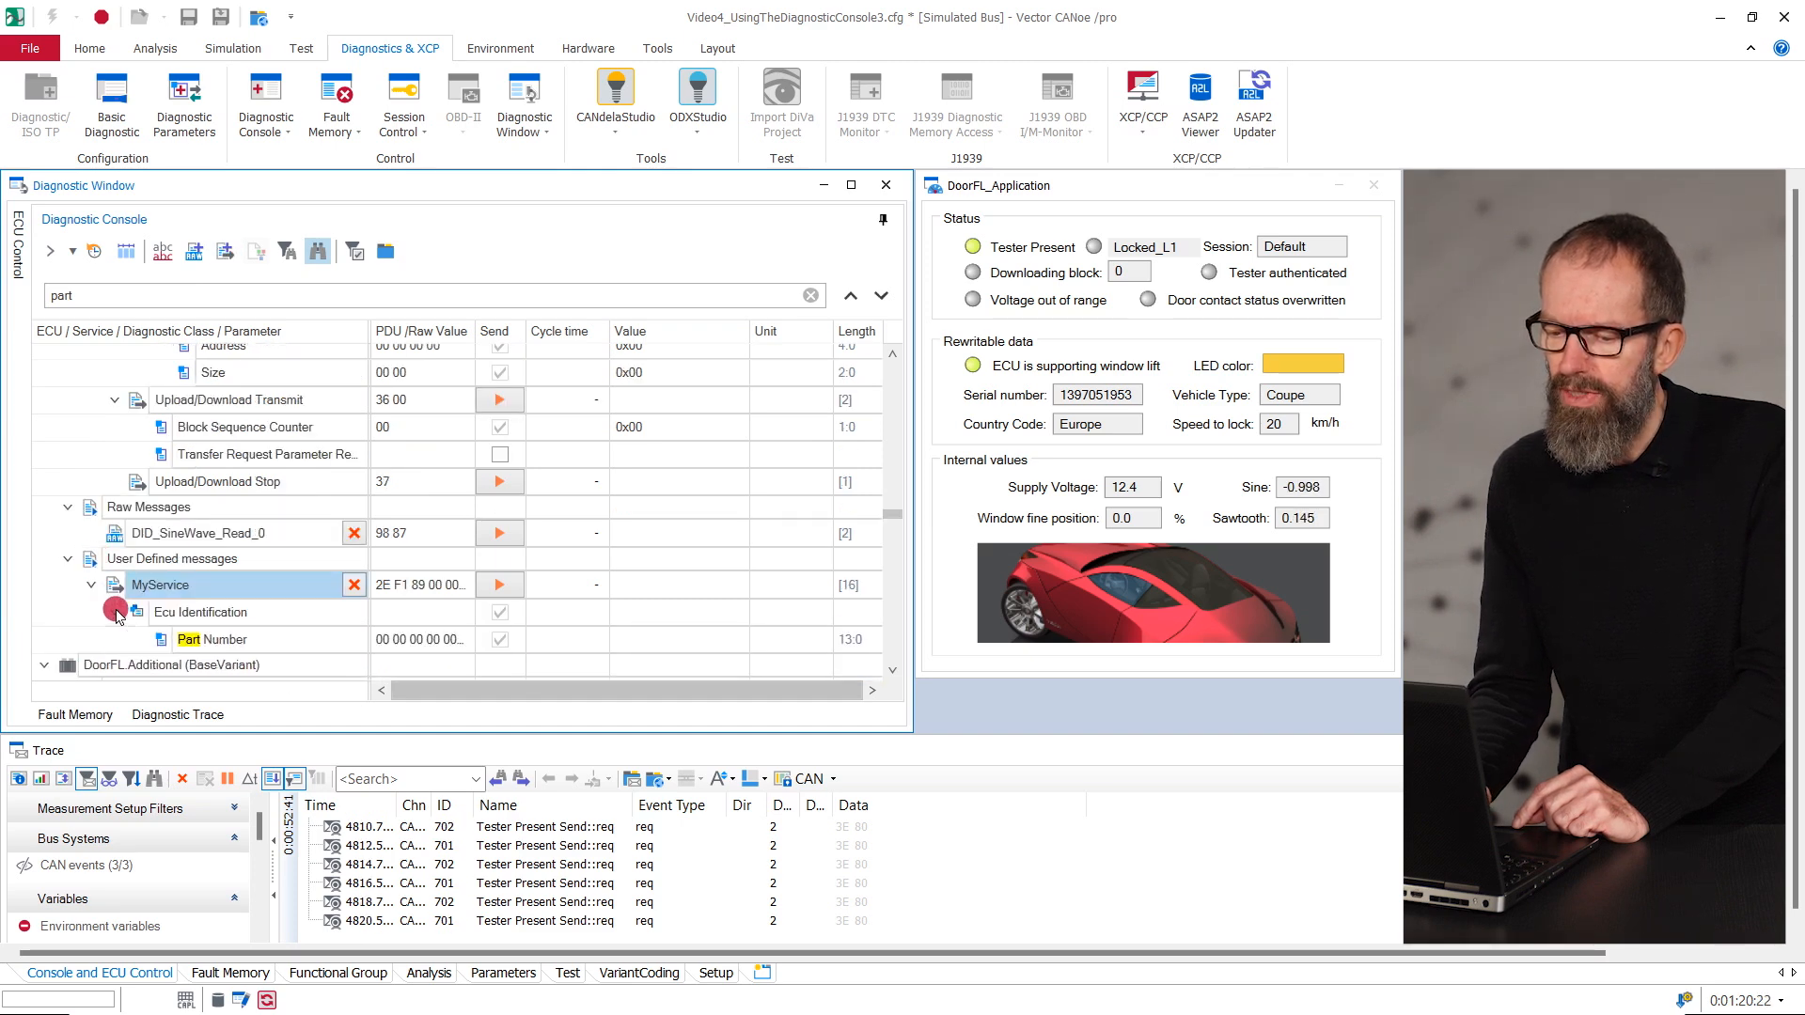
double_click(665, 639)
text(123456789)
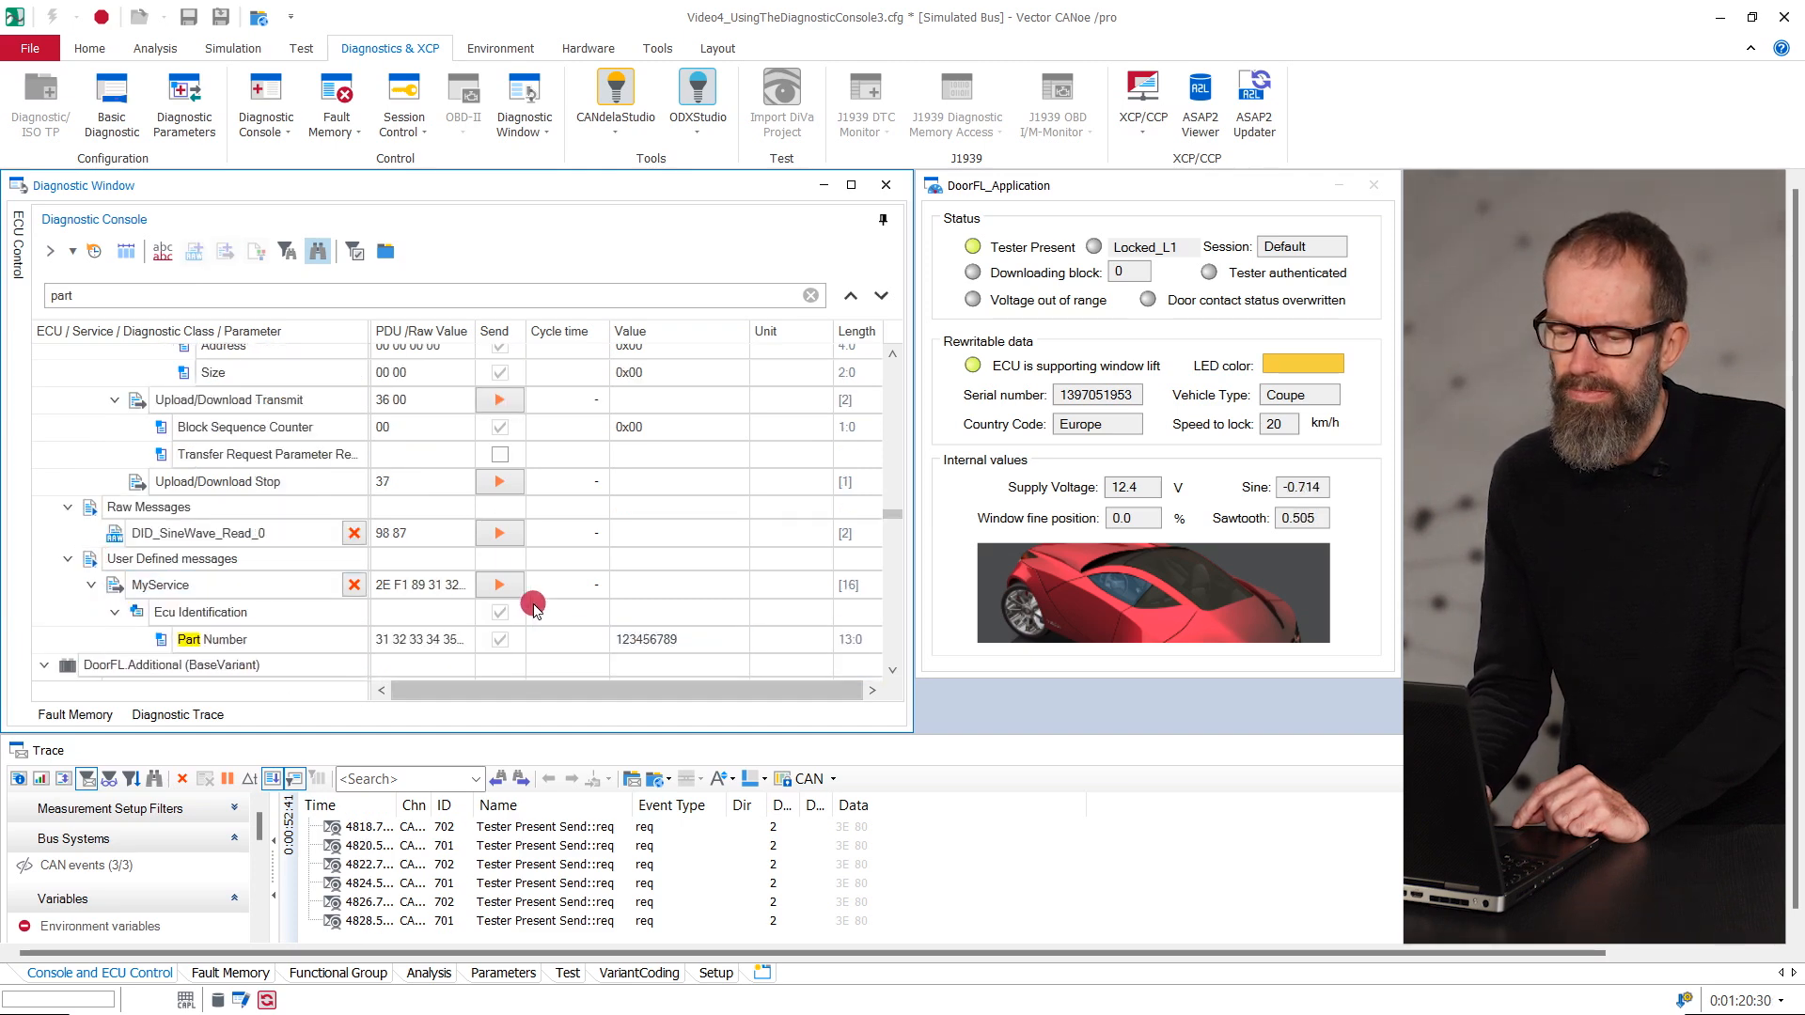
click(509, 585)
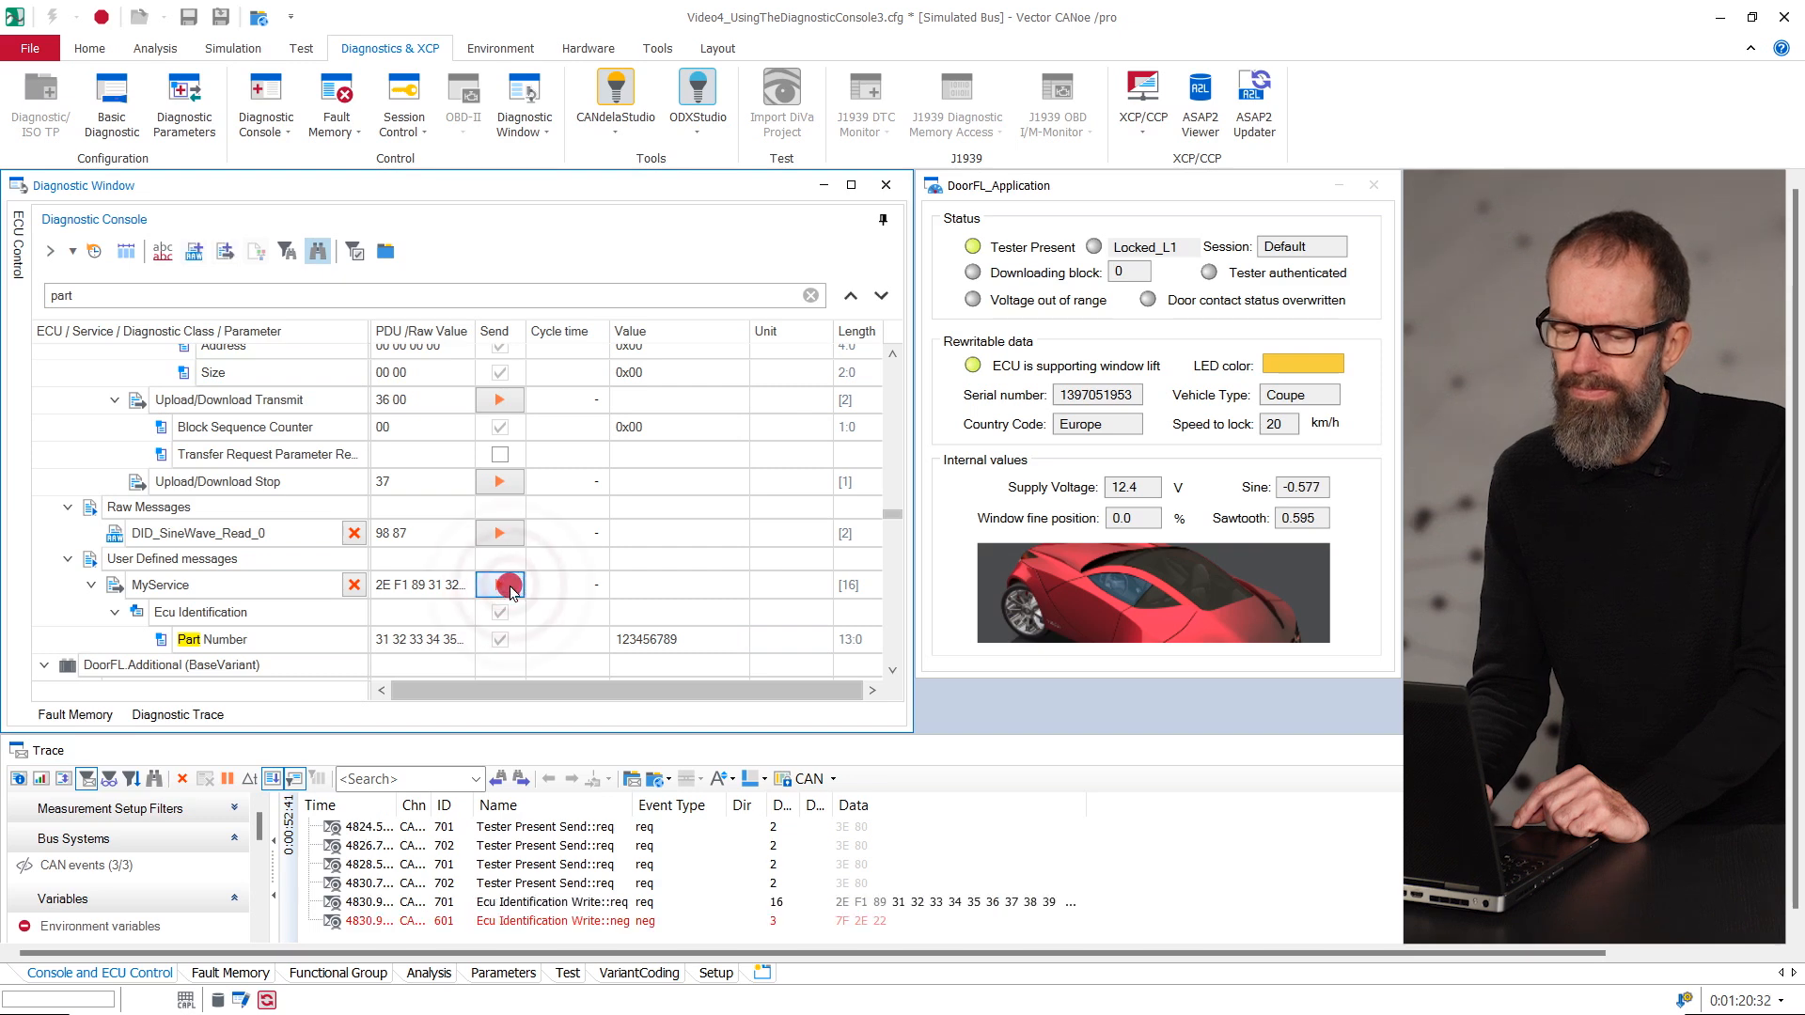
- Go to DoorFL's DIDSineWave_Read through the history of recently sent requests and trigger its sending again
click(95, 252)
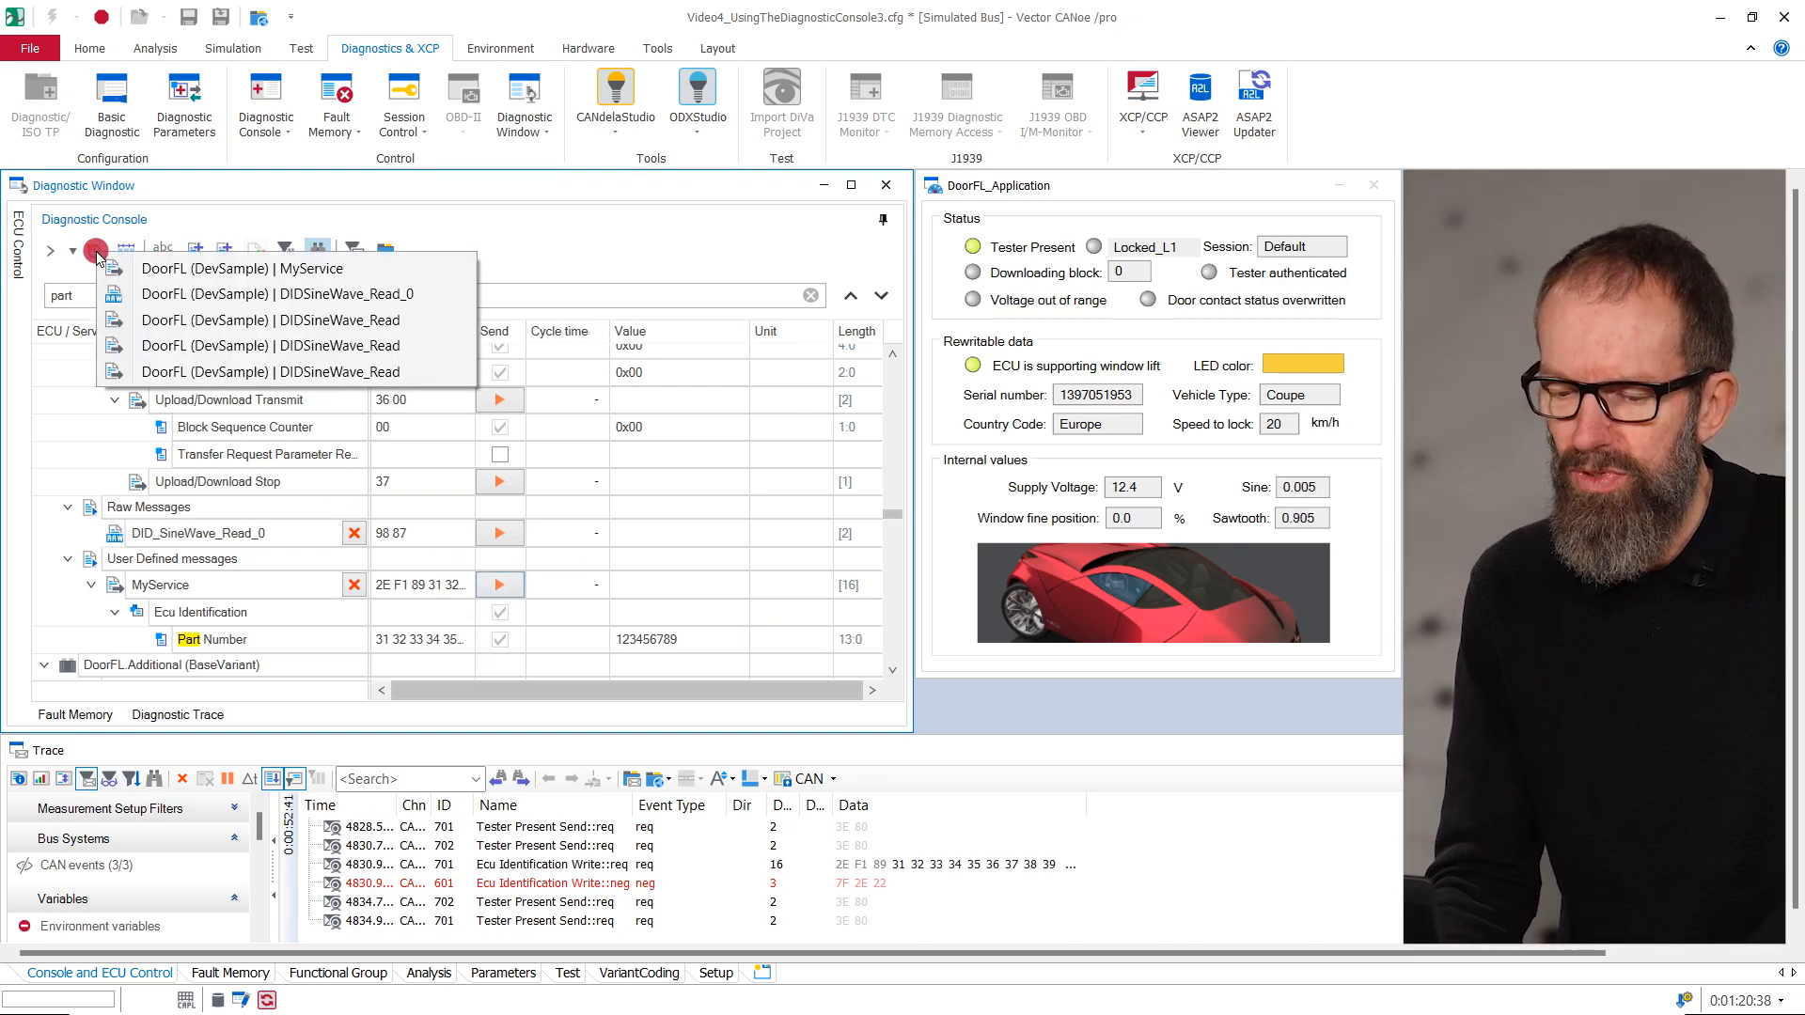
click(139, 367)
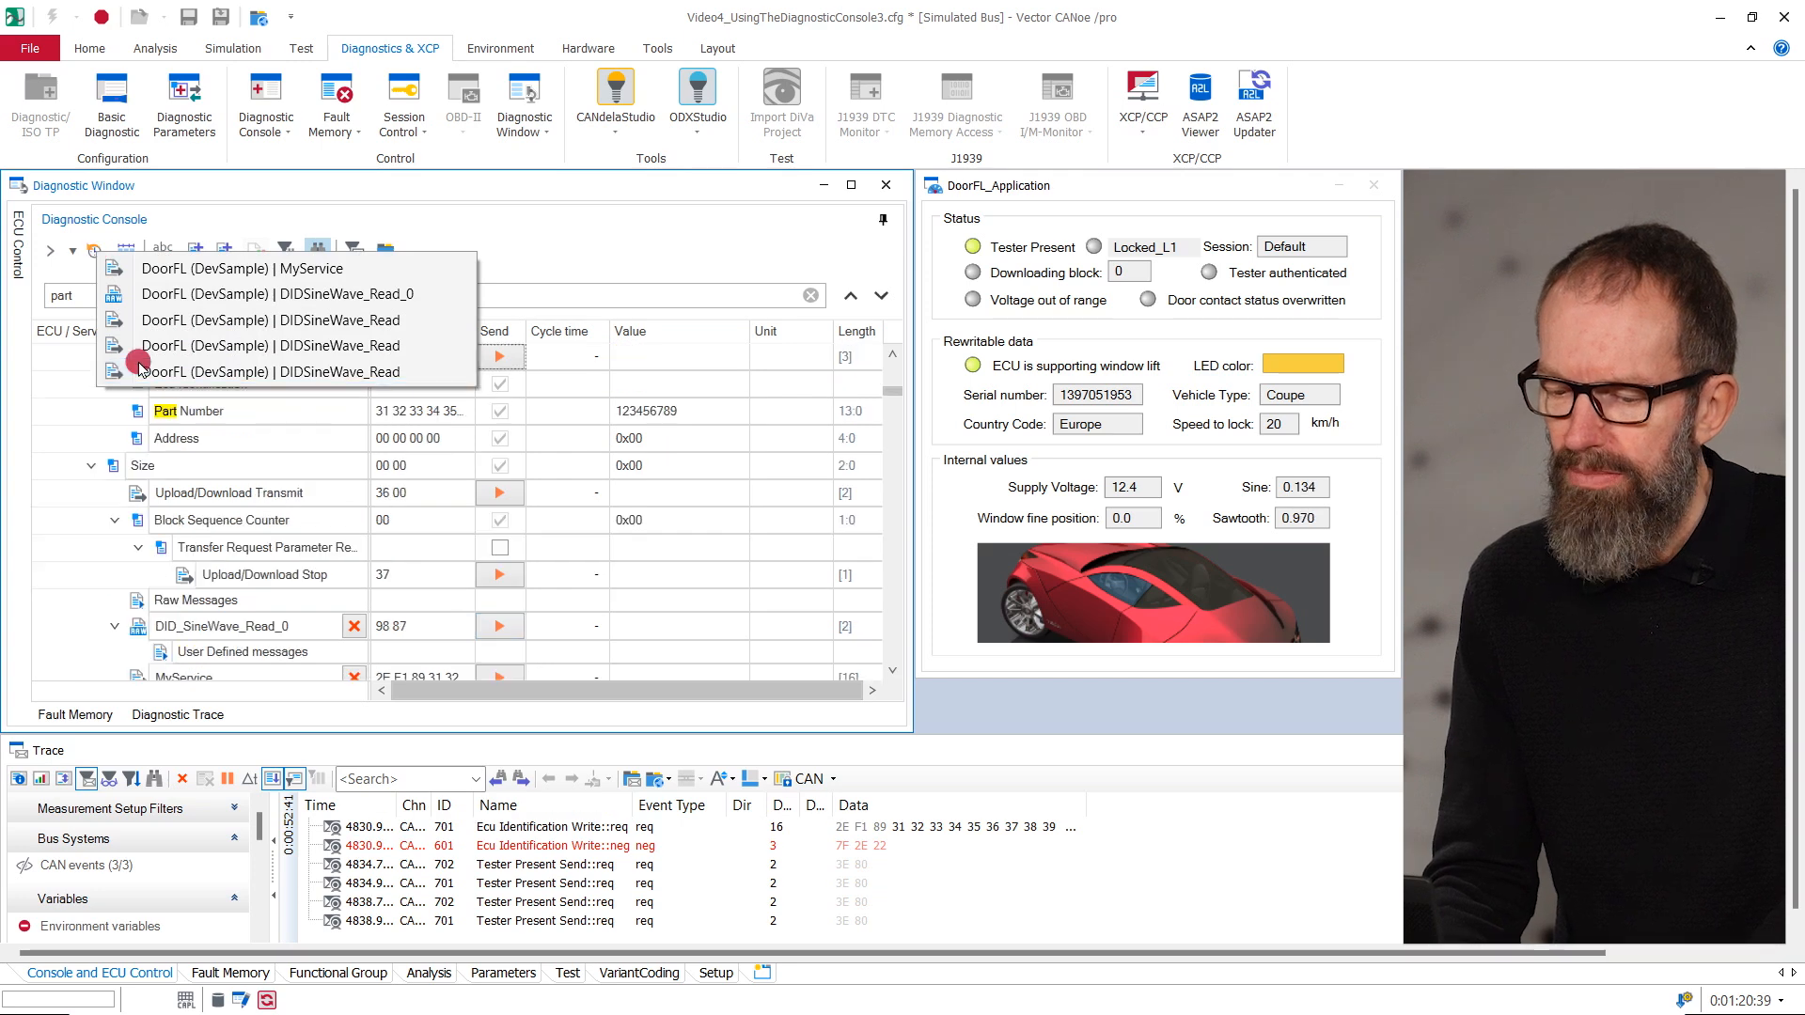
click(513, 358)
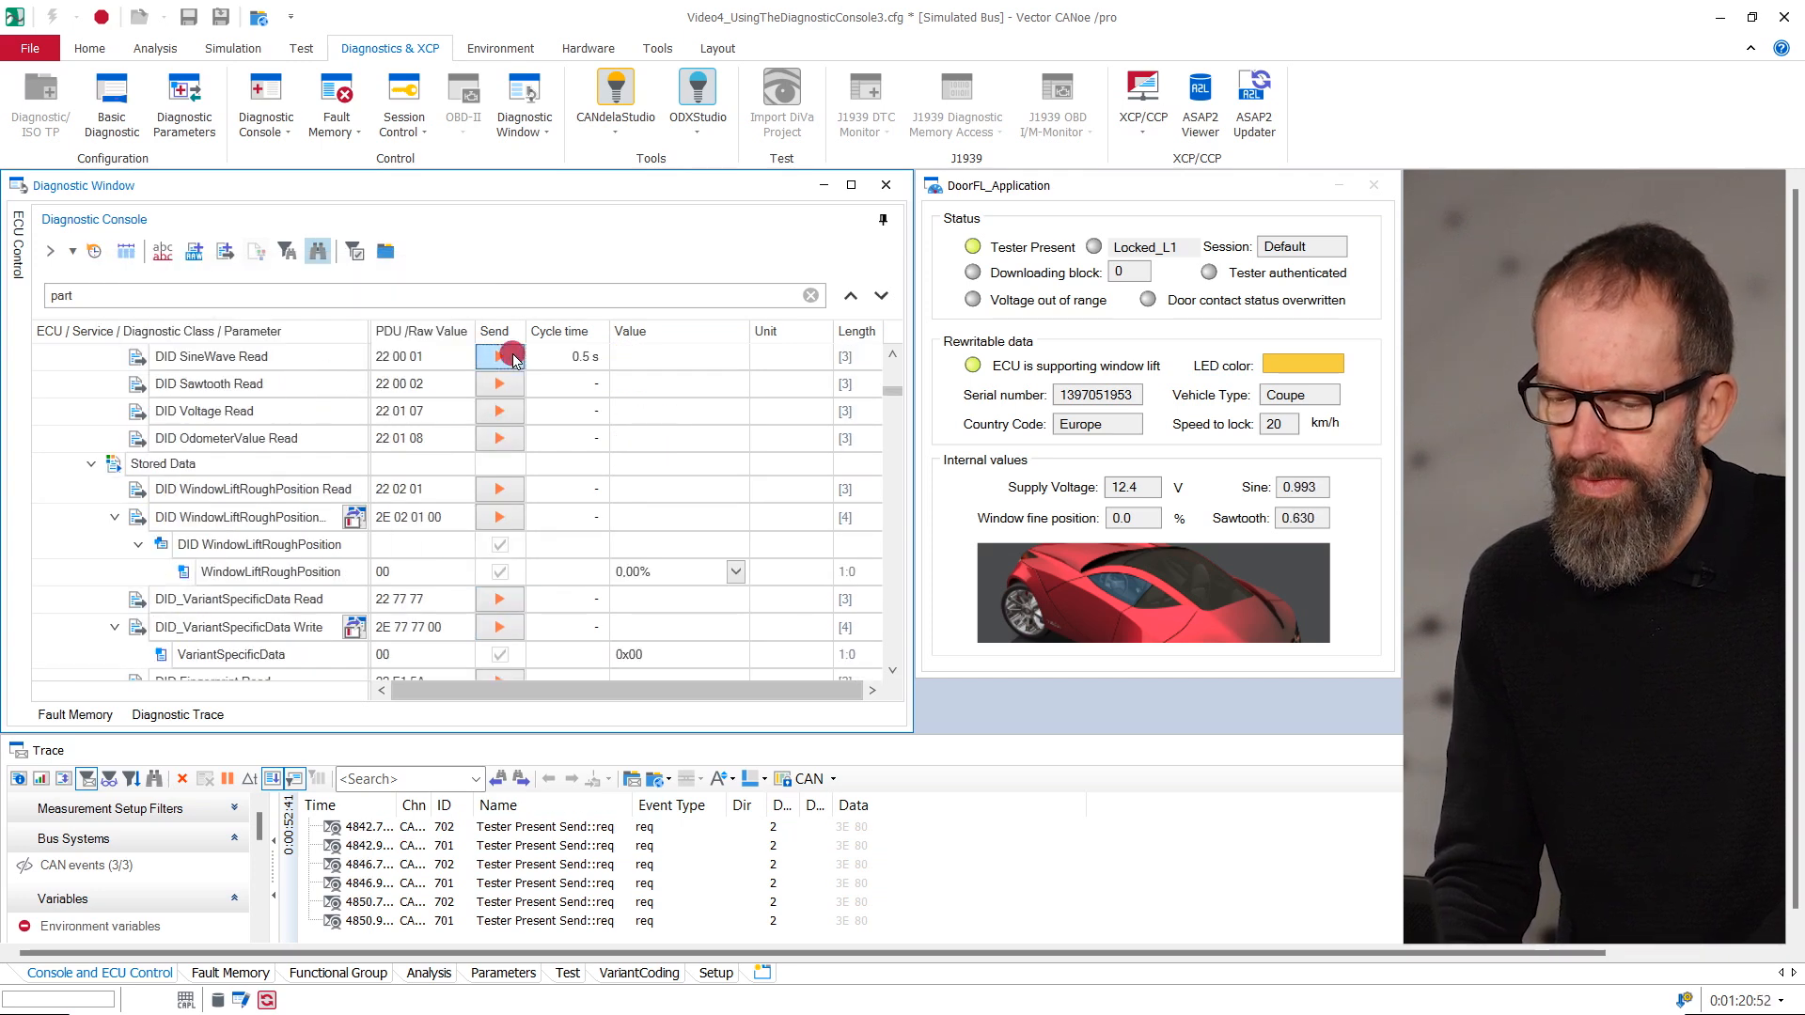
click(507, 355)
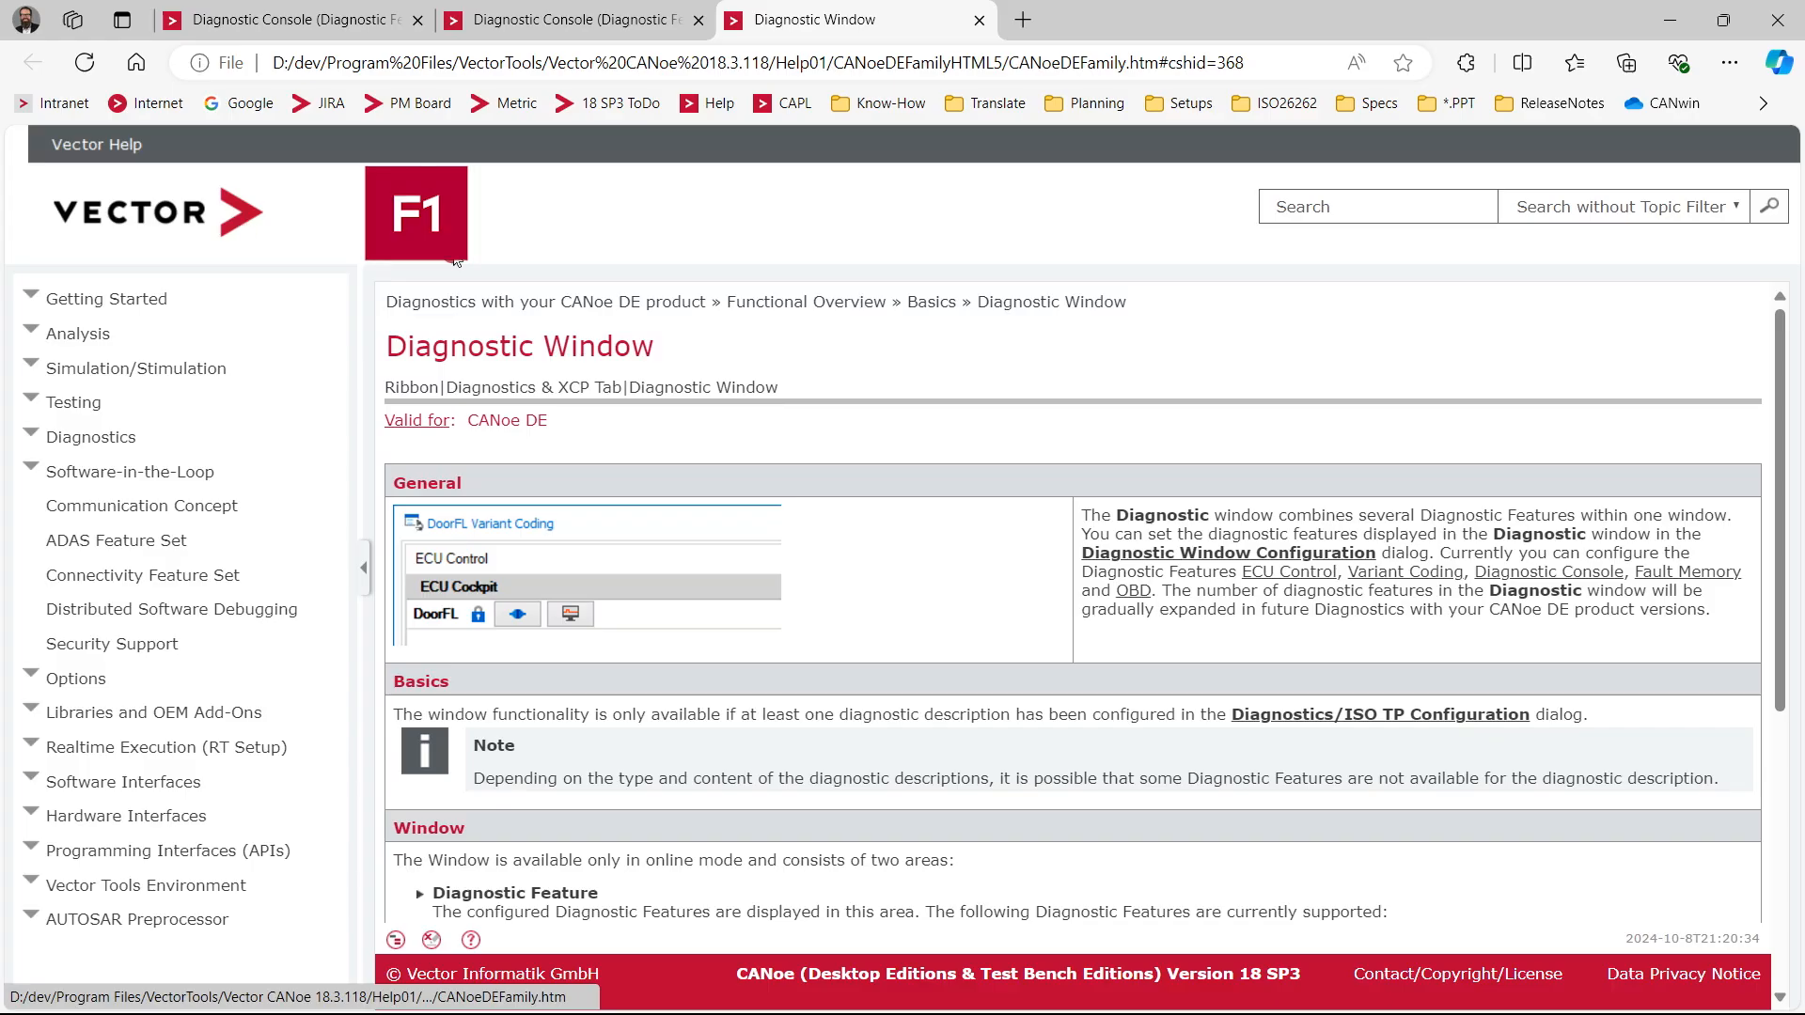
- Search the Vector Help for "Diagnostic Console" and open a topic from the results
click(1361, 210)
text(Diagnostic)
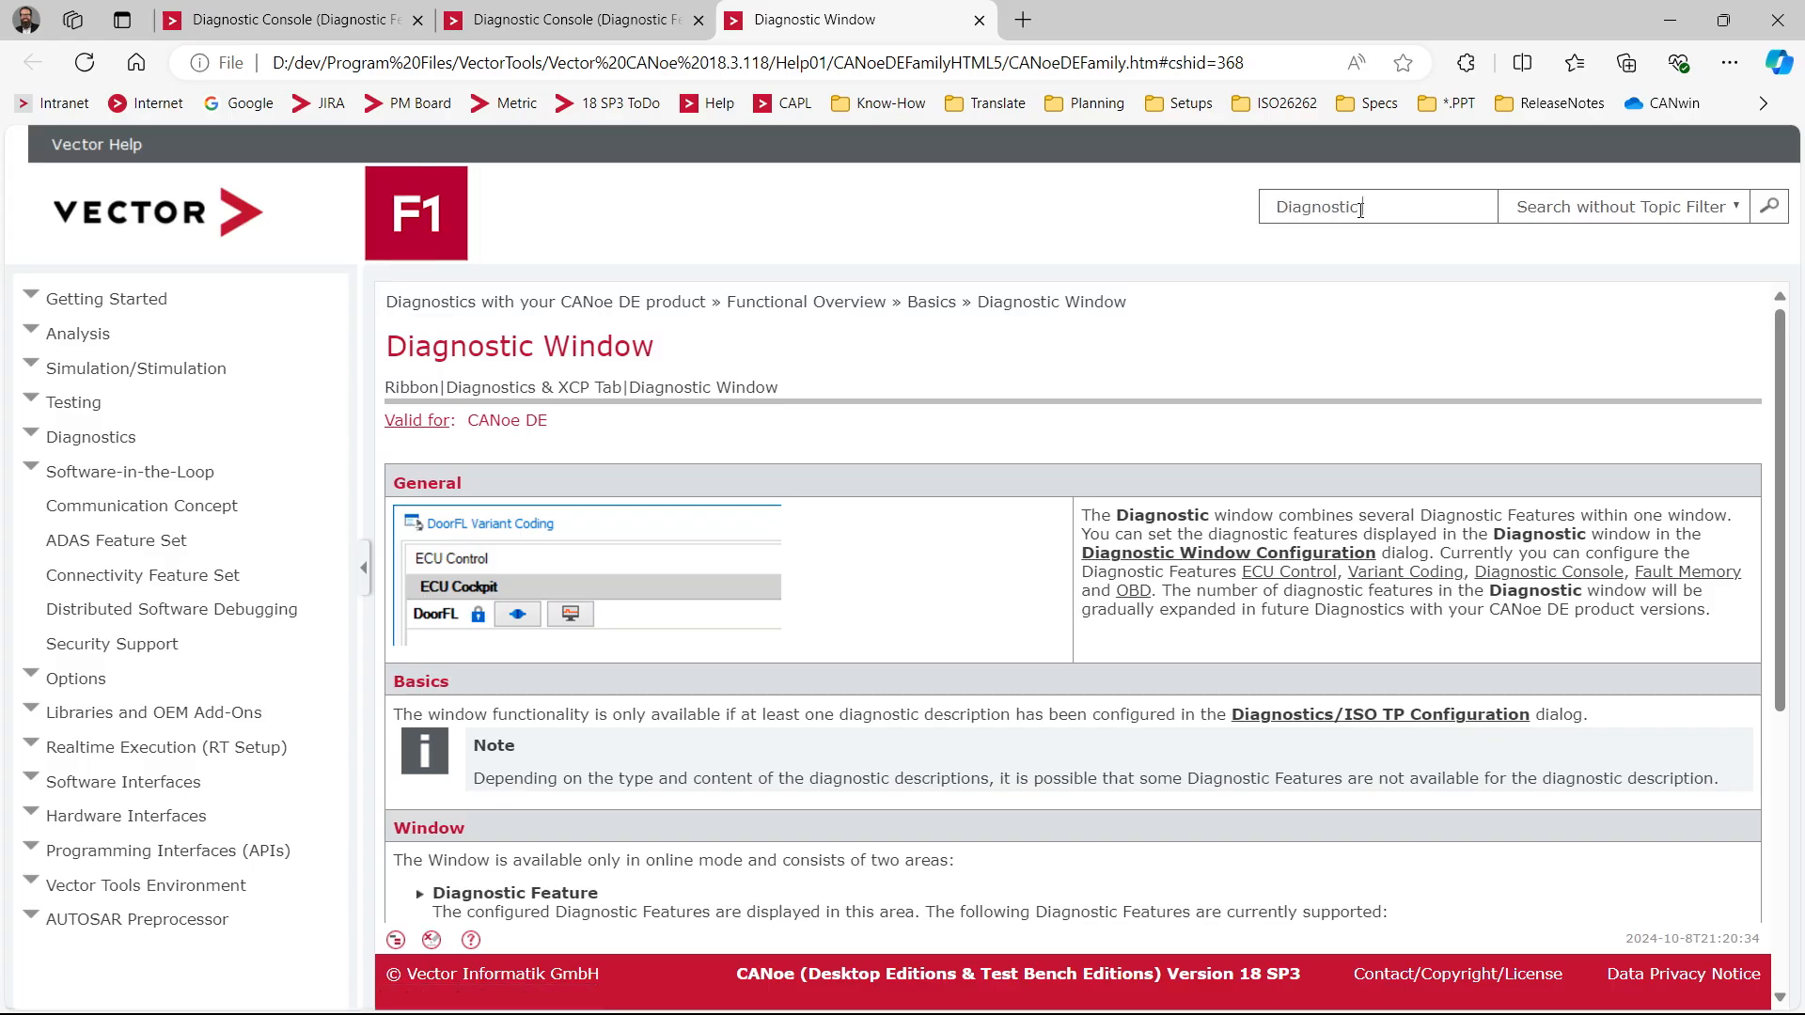
text( Console)
key(Return)
click(629, 372)
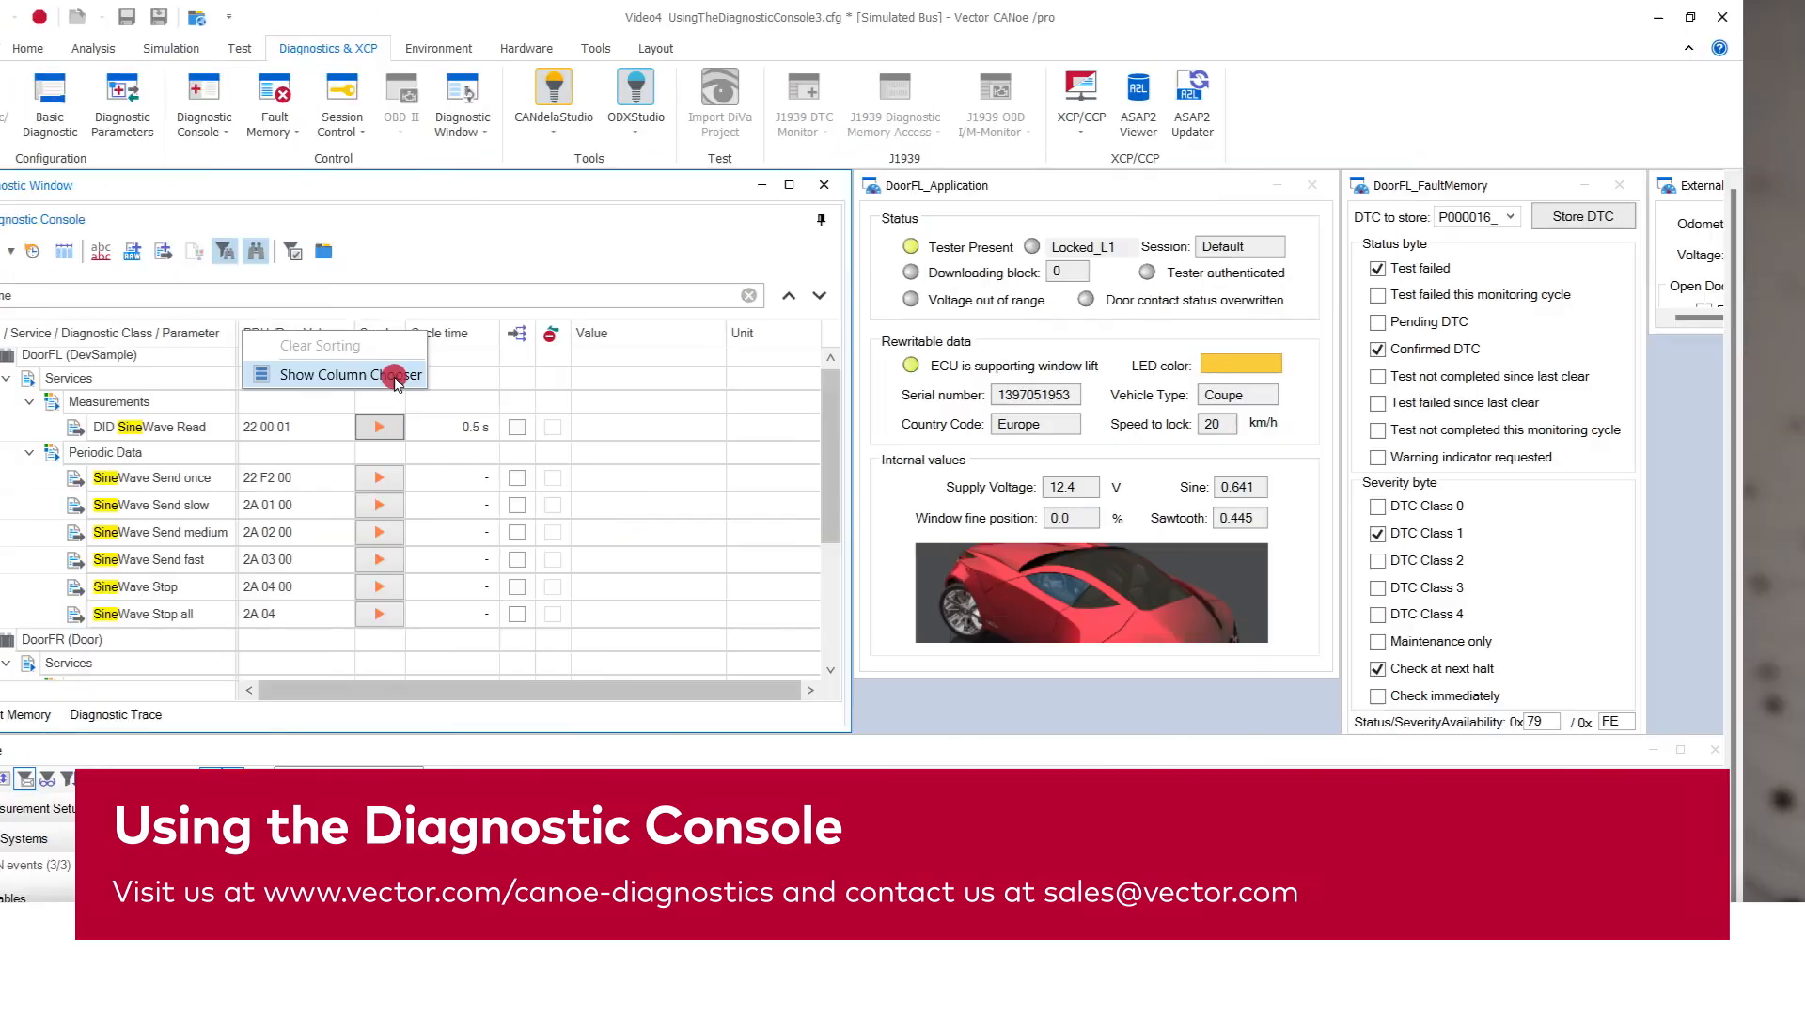
click(391, 370)
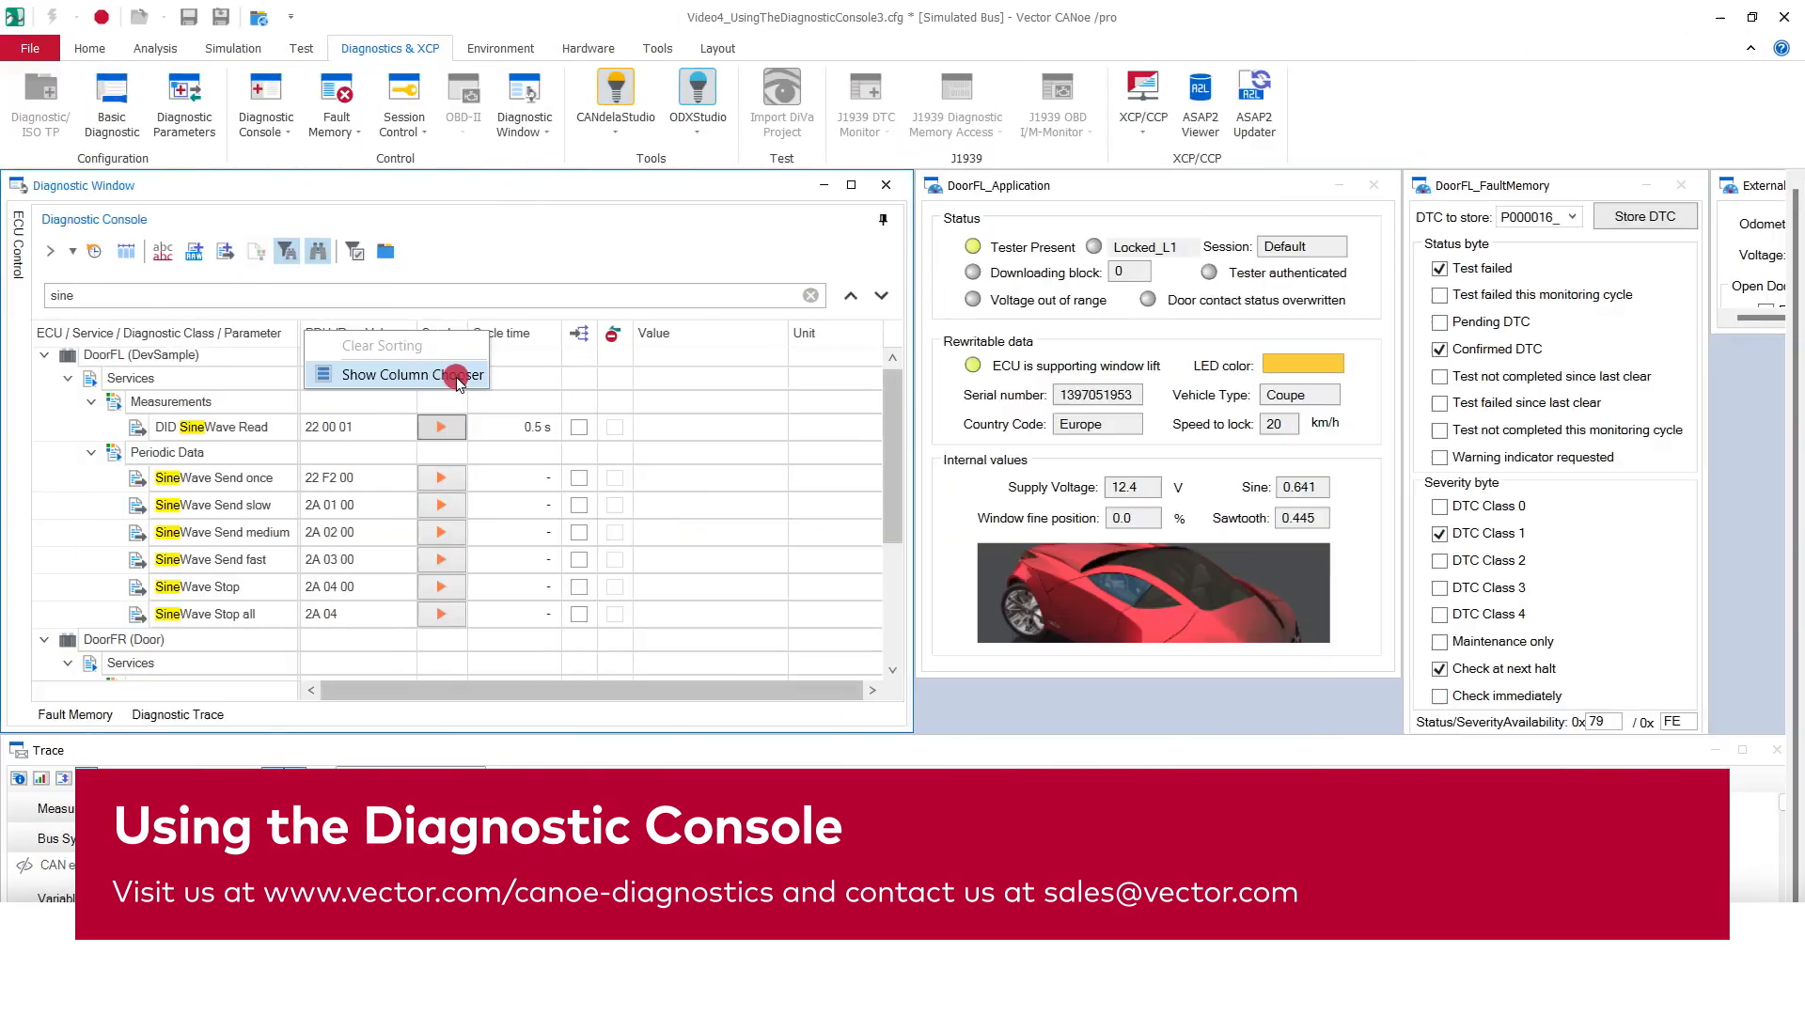